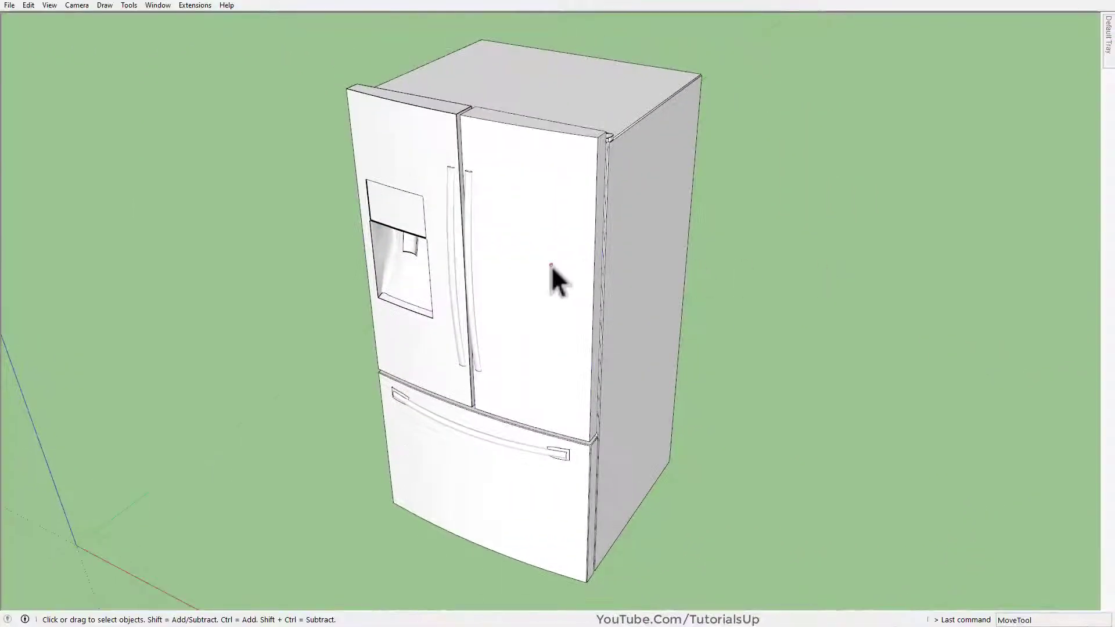
left_click(633, 264)
left_click(510, 221, "ctrl")
key("m")
left_click(913, 476)
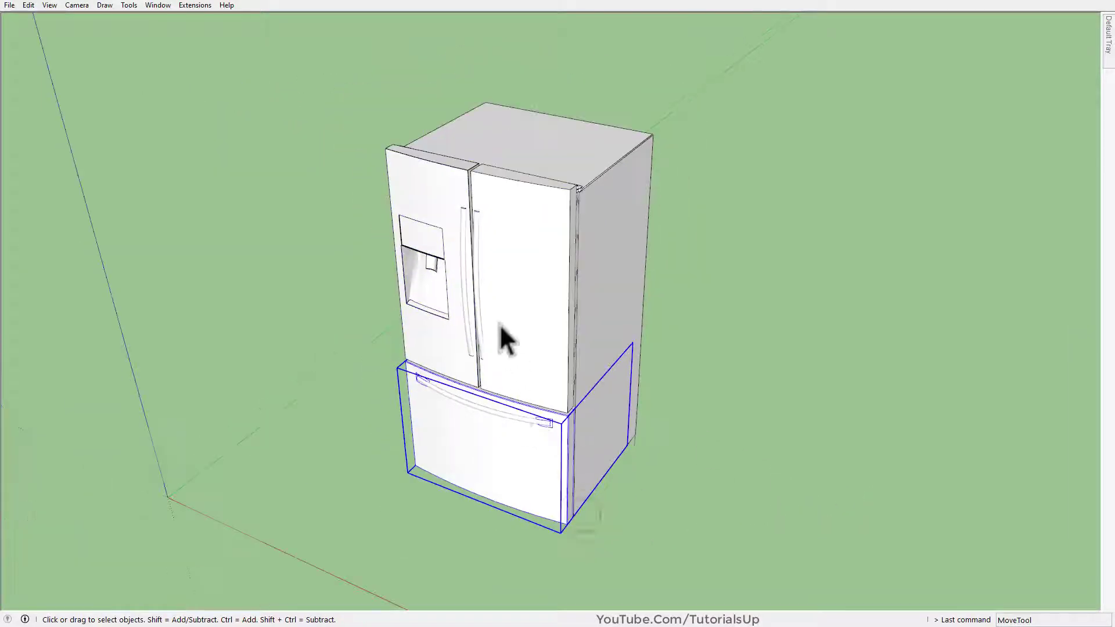
key("m")
left_click(746, 510)
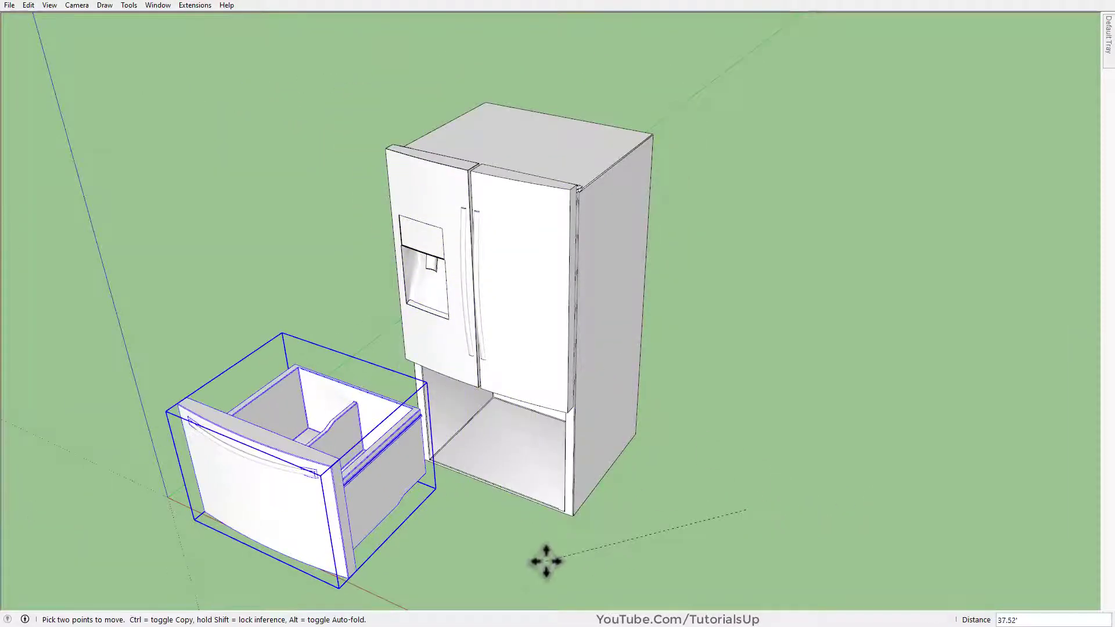
key("Escape")
key("space")
left_click(755, 542)
scroll(566, 356, "up", 3)
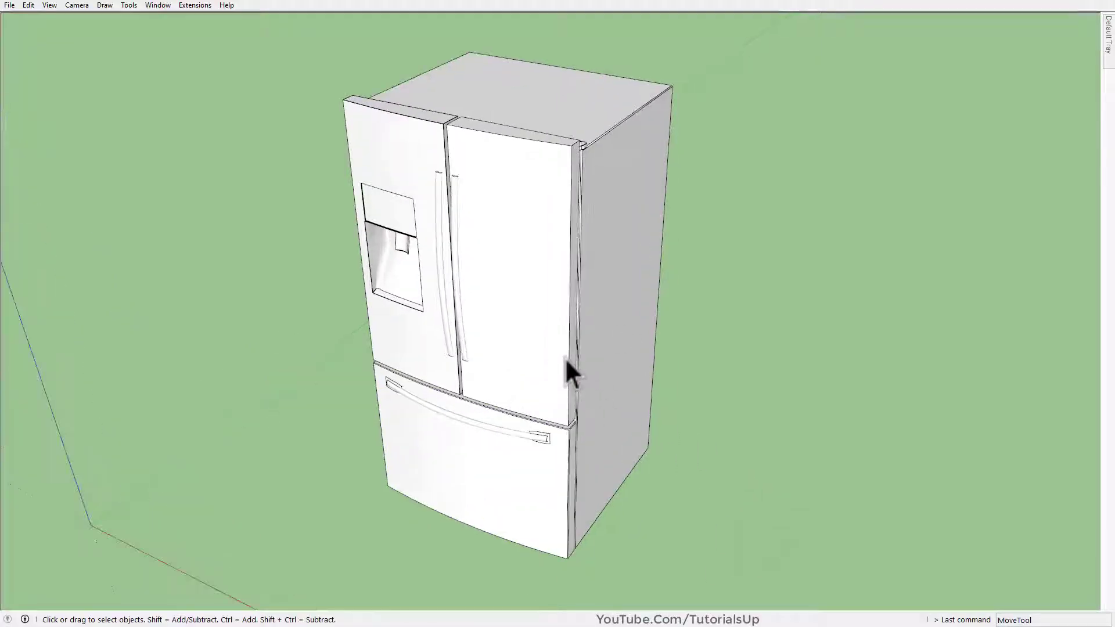
Expand the entity information and tag settings and create a tag named Door Closed
mouse_move(1109, 43)
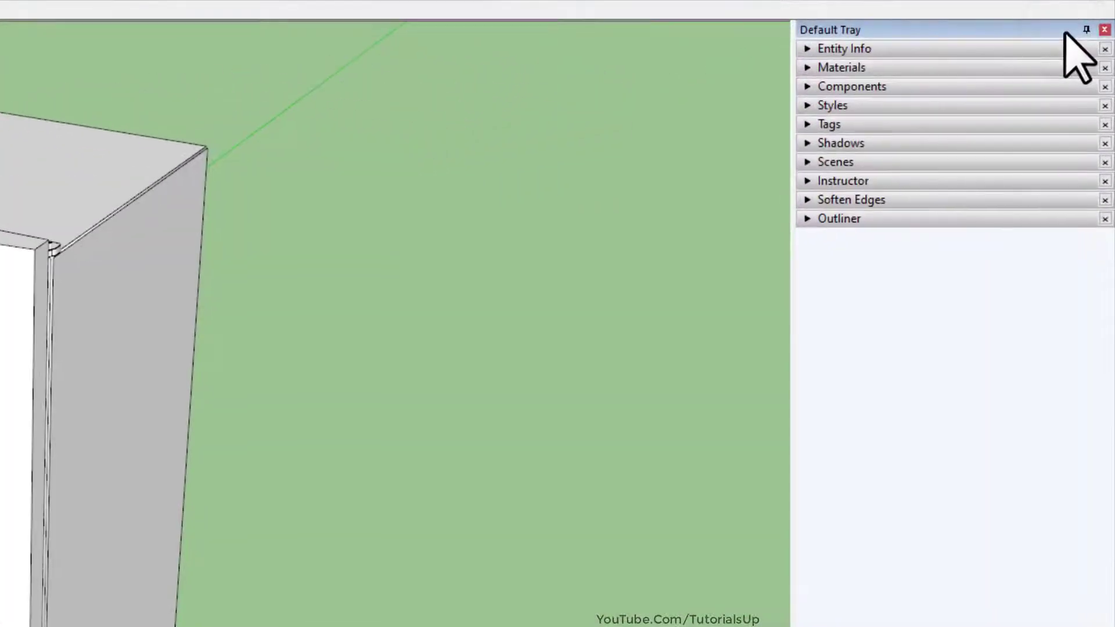
left_click(871, 48)
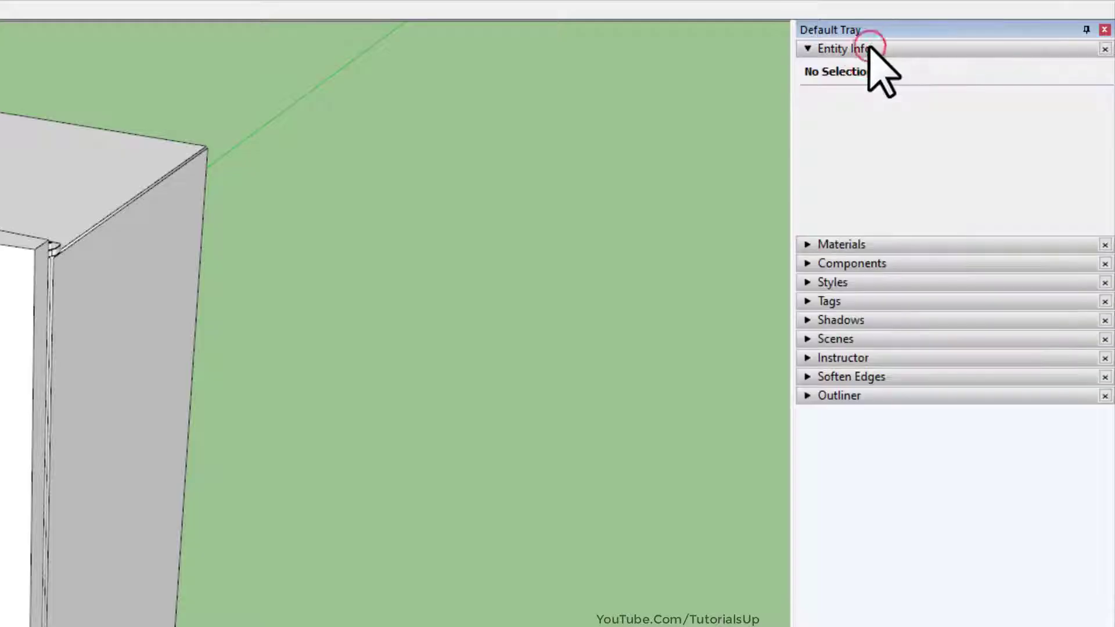
left_click(807, 300)
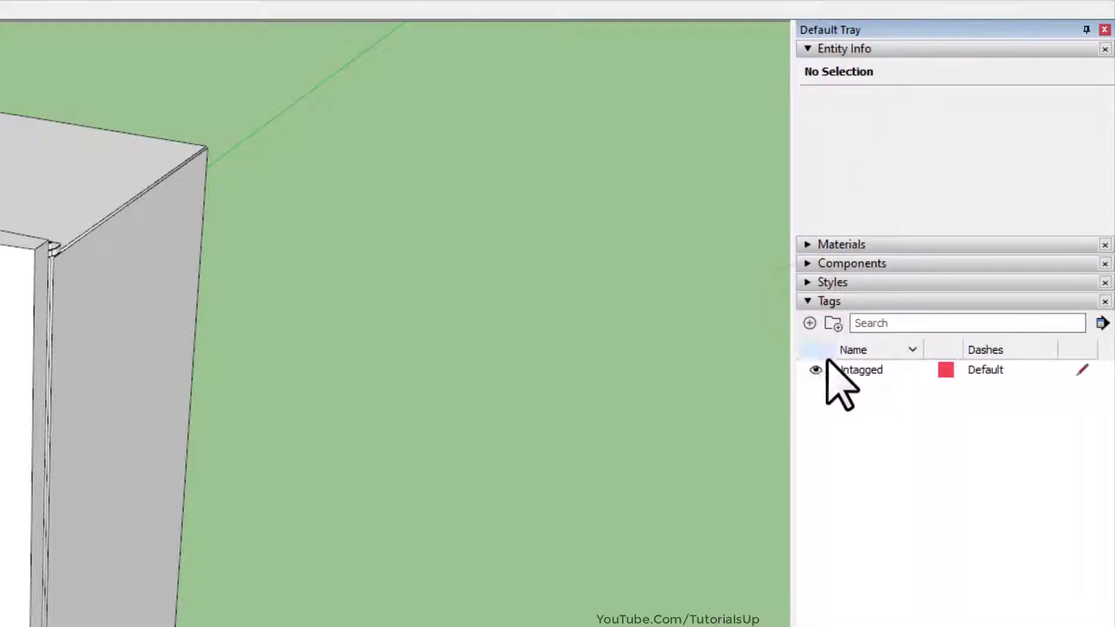
left_click(810, 323)
type("Door Close")
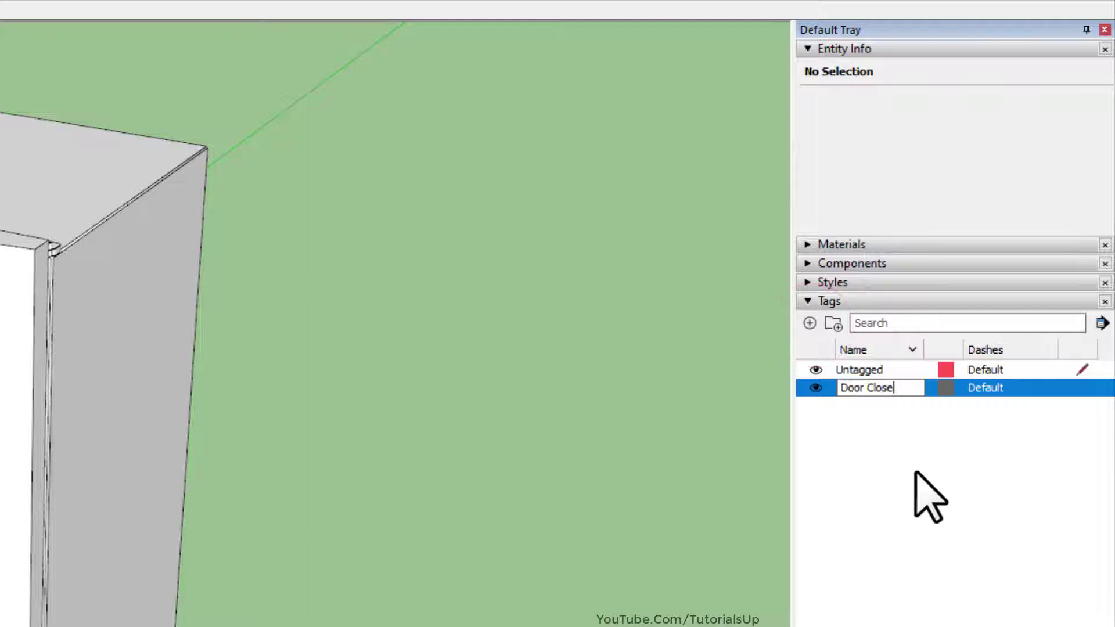
type("d")
key("Return")
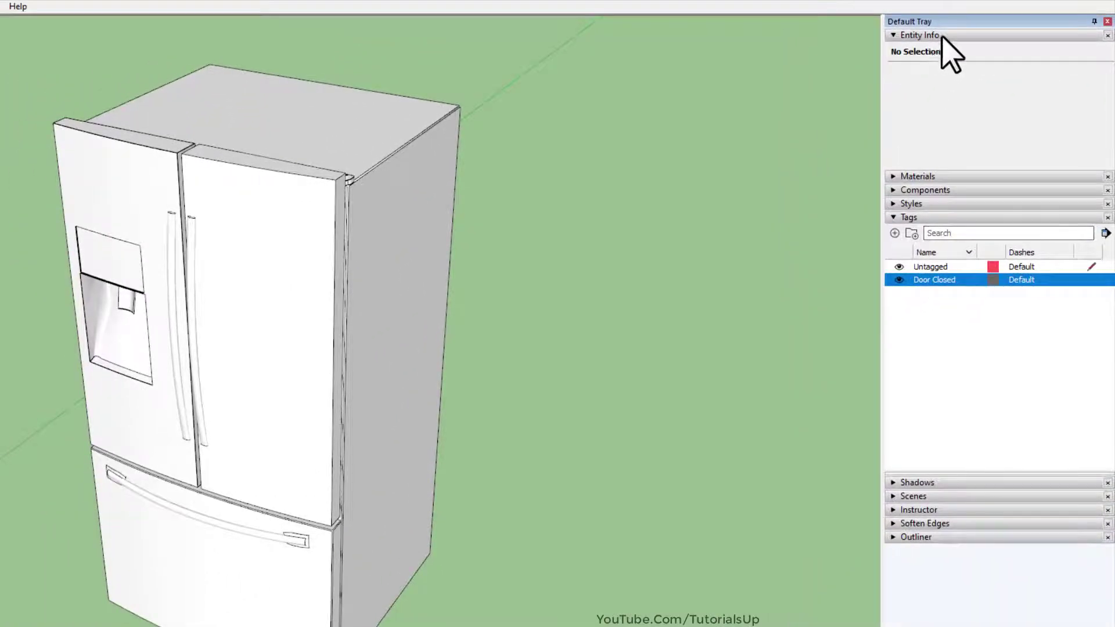
Assign both upper refrigerator doors to the Door Closed tag and test the tag's visibility
left_click(238, 256)
left_click(141, 203, "shift")
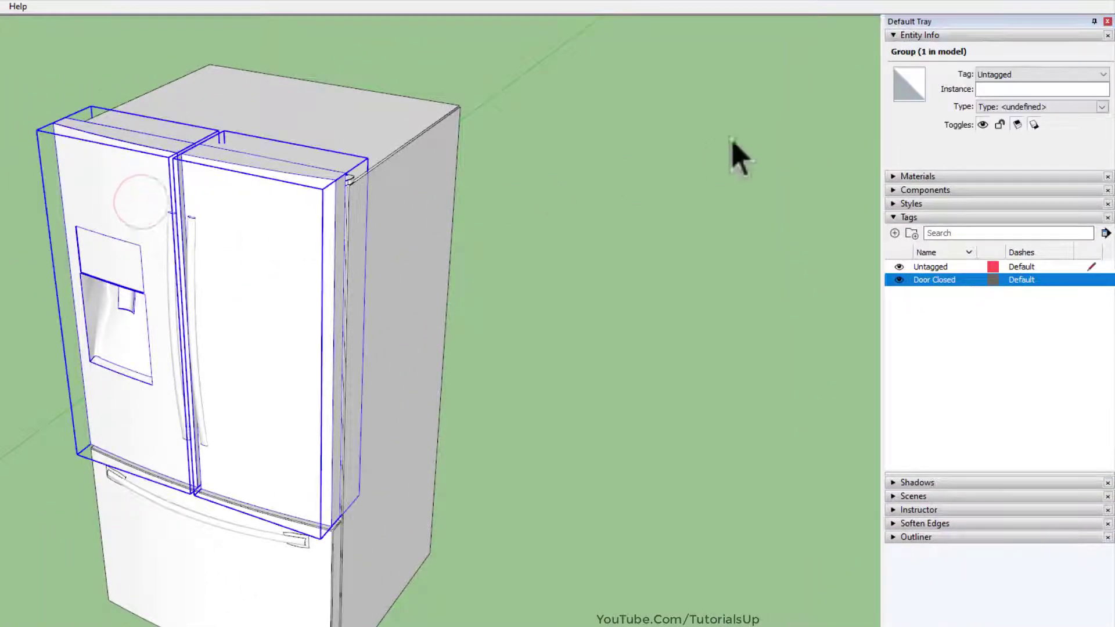
left_click(1043, 74)
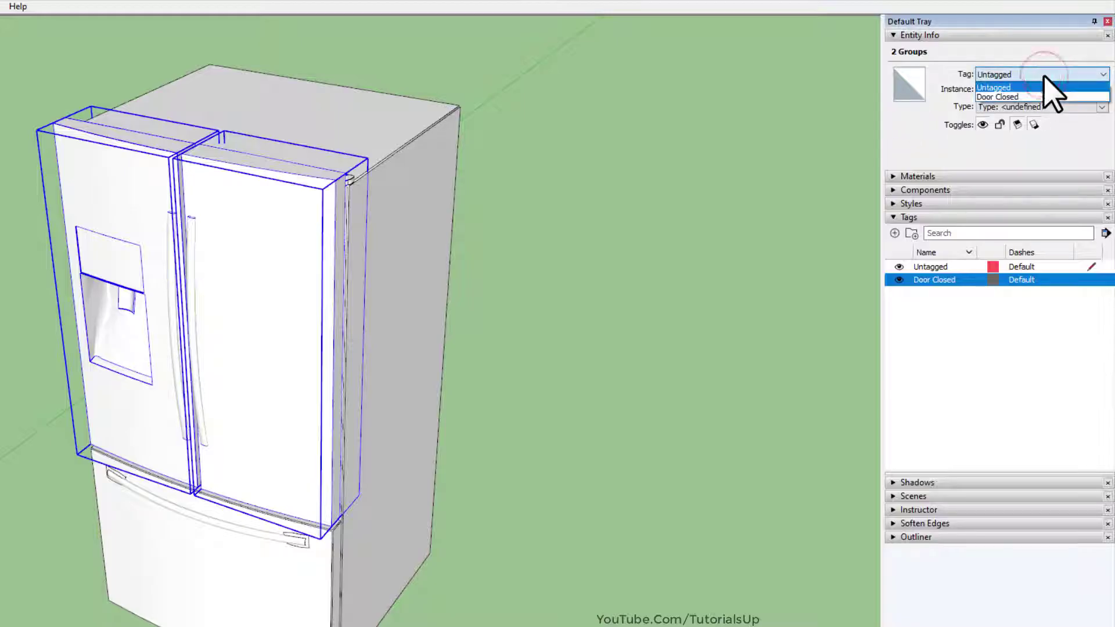
left_click(1020, 97)
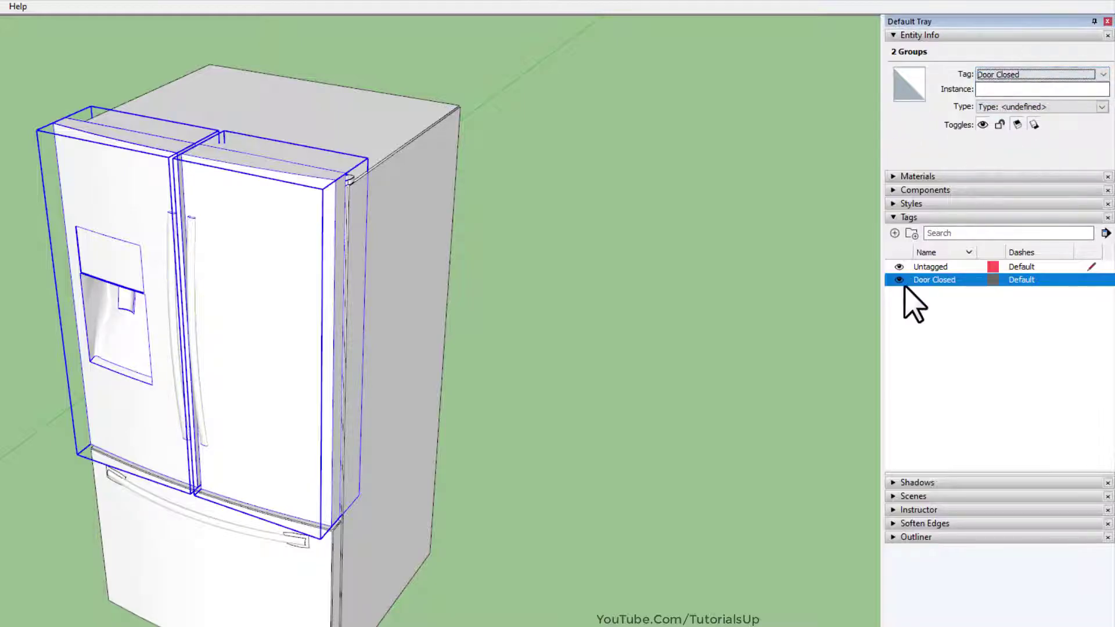
left_click(899, 281)
left_click(899, 281)
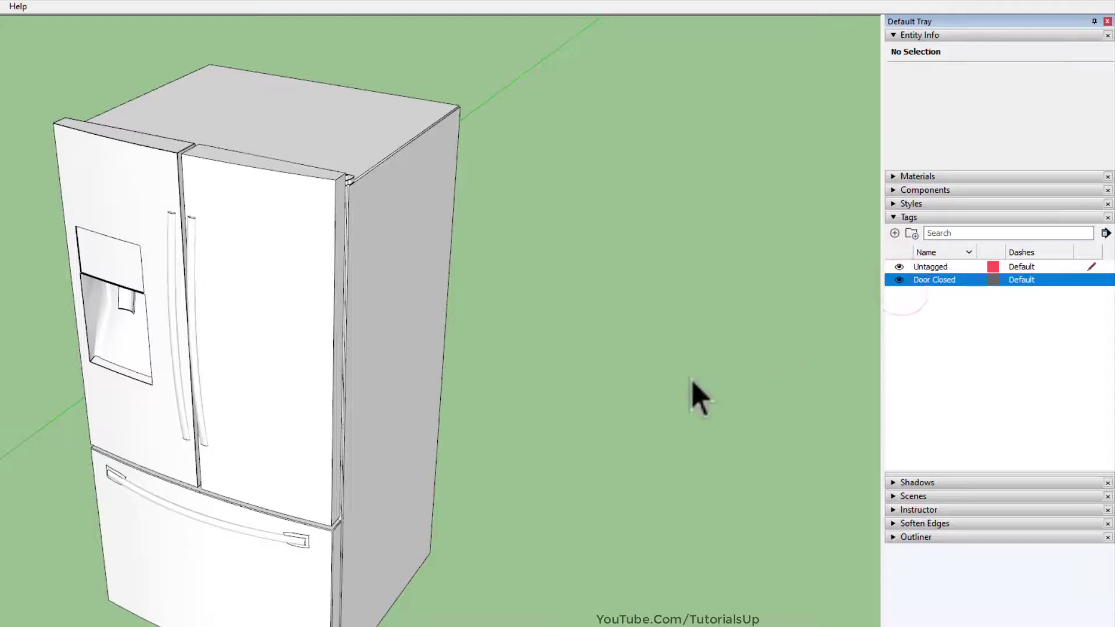
Make a rotated copy of the right upper door about its hinge pin at 135 degrees
middle_click_drag(174, 229, 281, 490)
scroll(282, 489, "up", 5)
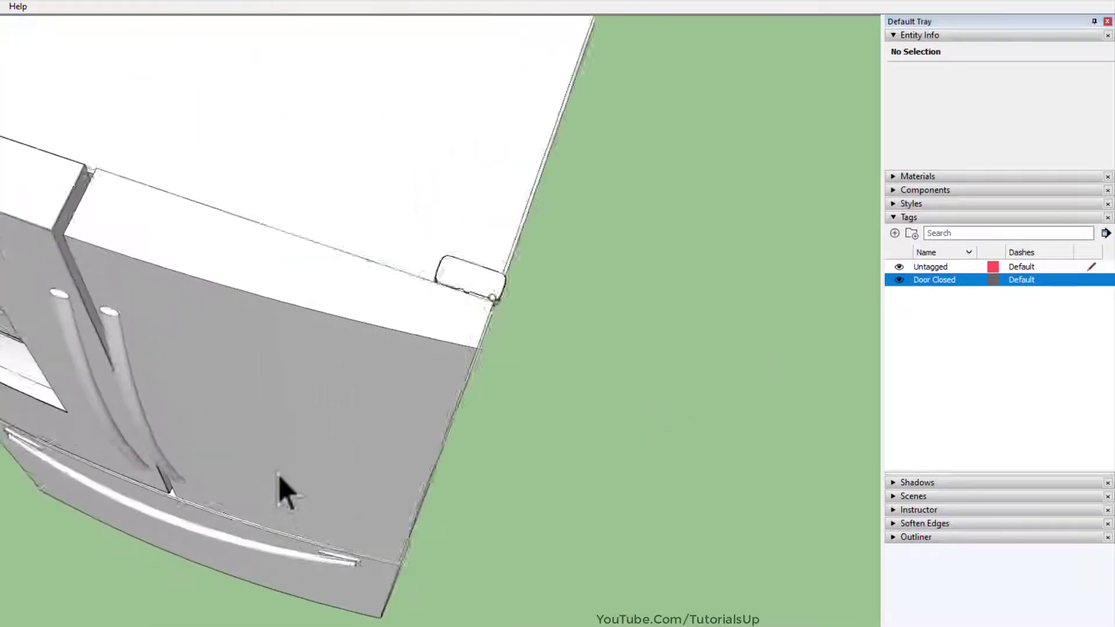
middle_click_drag(516, 227, 313, 299)
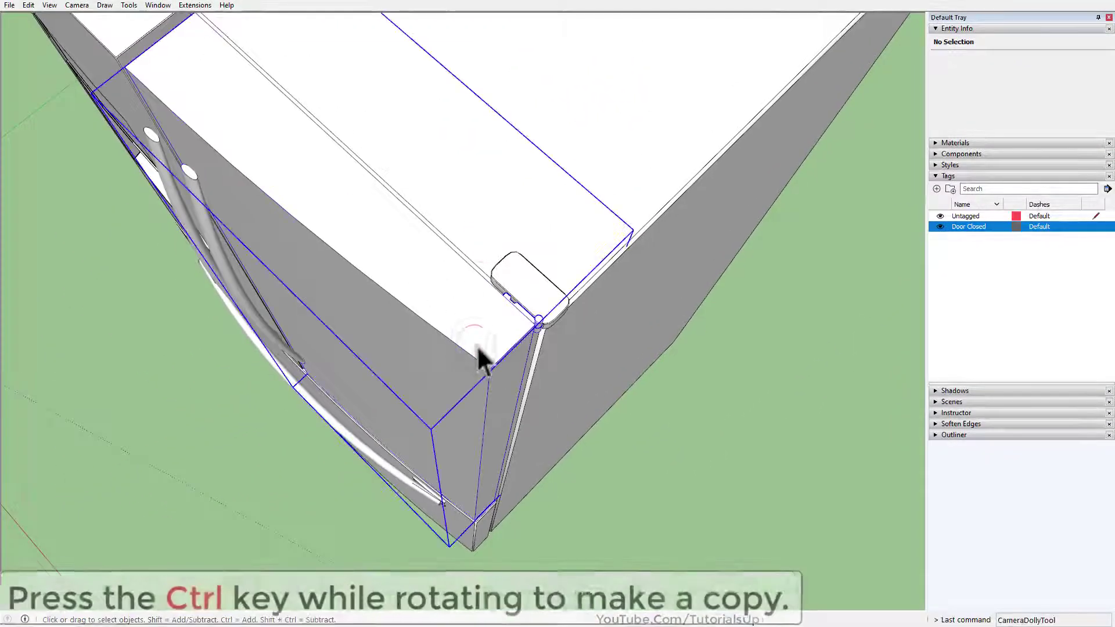
left_click(476, 347)
key("q")
scroll(552, 296, "up", 6)
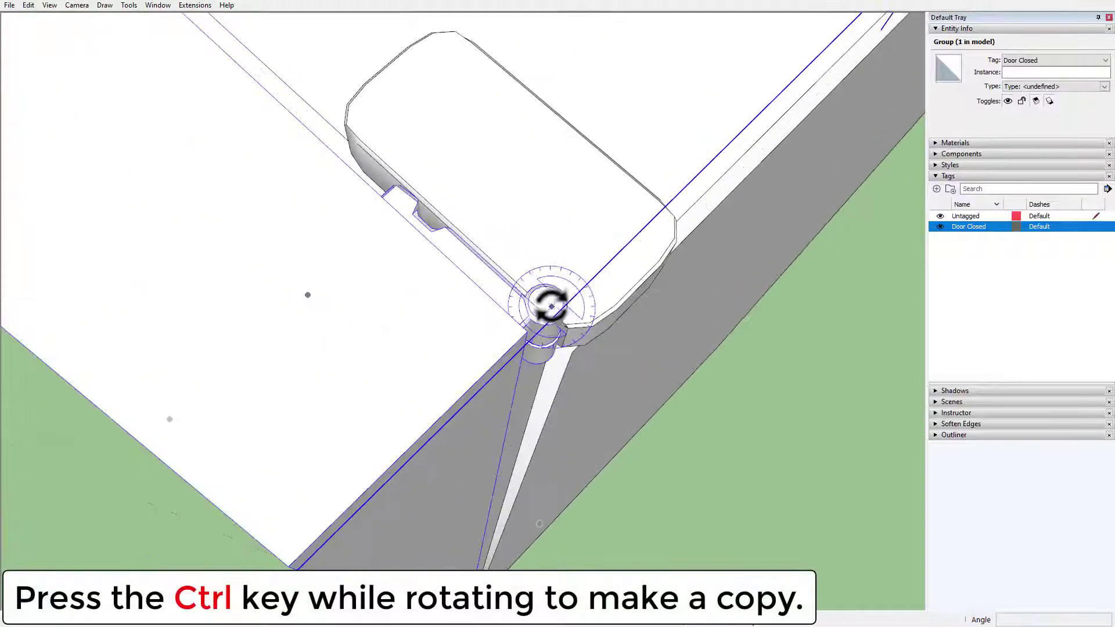
left_click(545, 303)
scroll(465, 273, "down", 8)
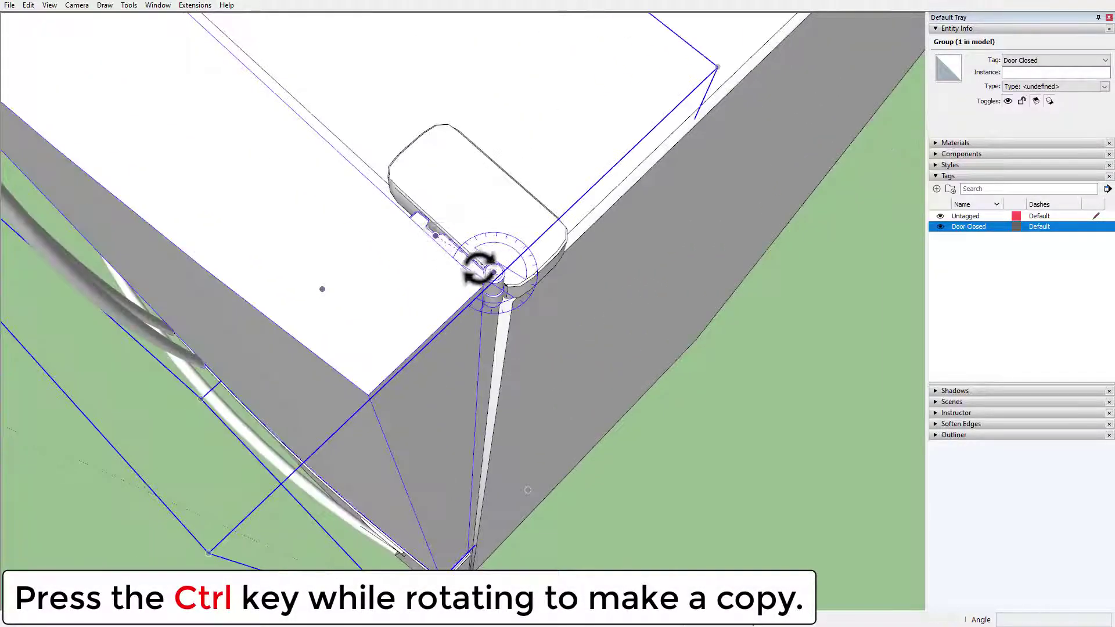
left_click(674, 448)
key("ctrl")
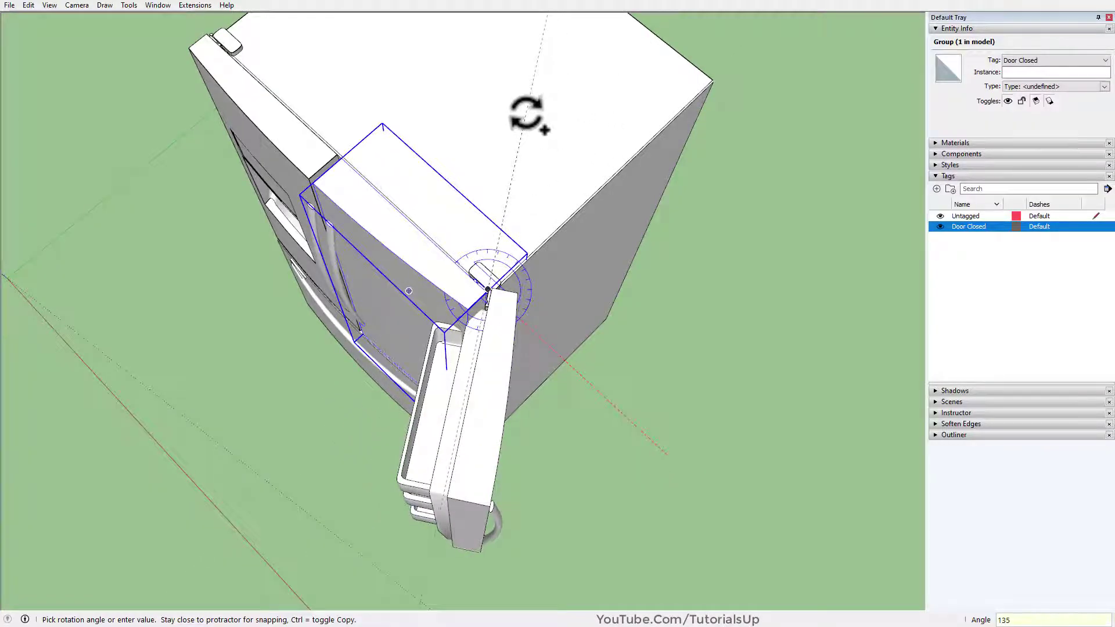
key("Return")
Make a rotated copy of the left upper door, the one with the dispenser, about its hinge pin at 135 degrees
middle_click_drag(435, 309, 499, 264)
middle_click_drag(267, 226, 576, 398, "shift")
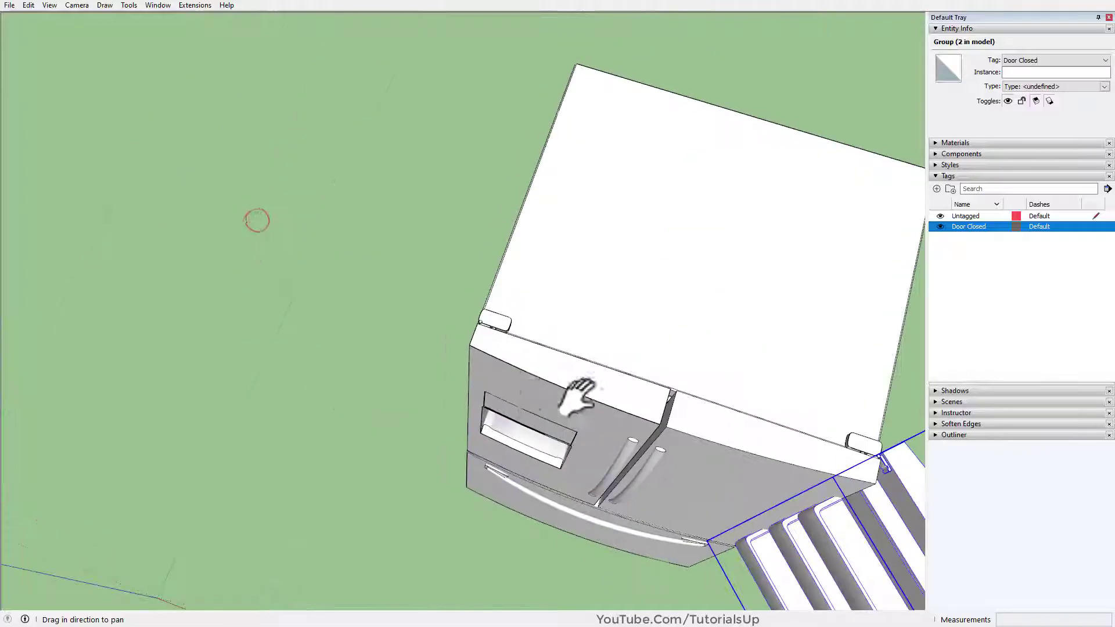
left_click(521, 363)
scroll(441, 302, "up", 6)
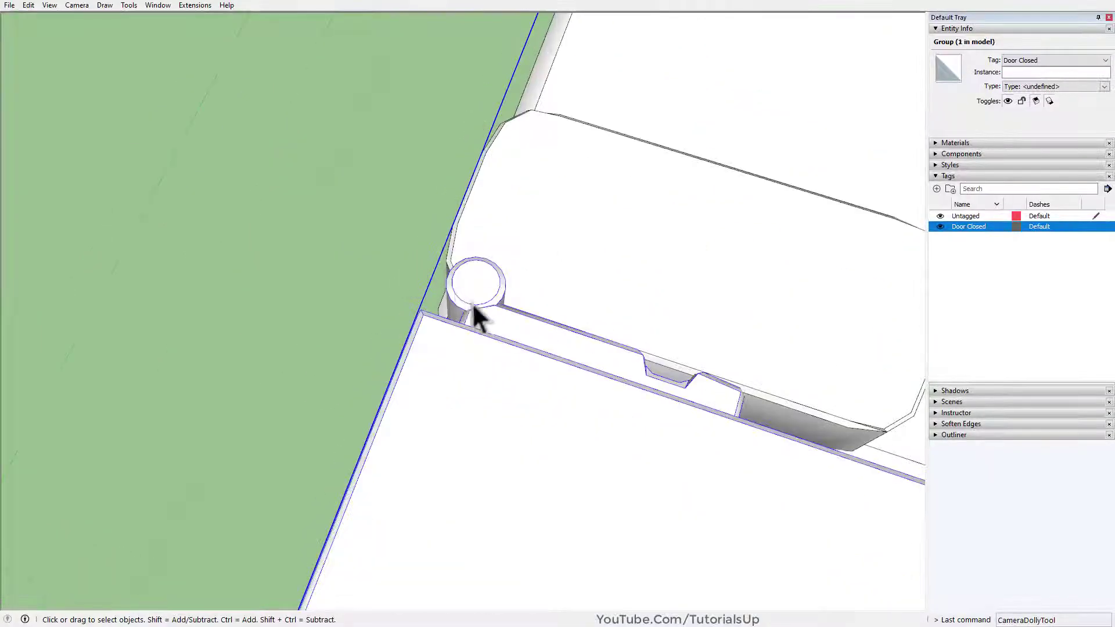
key("q")
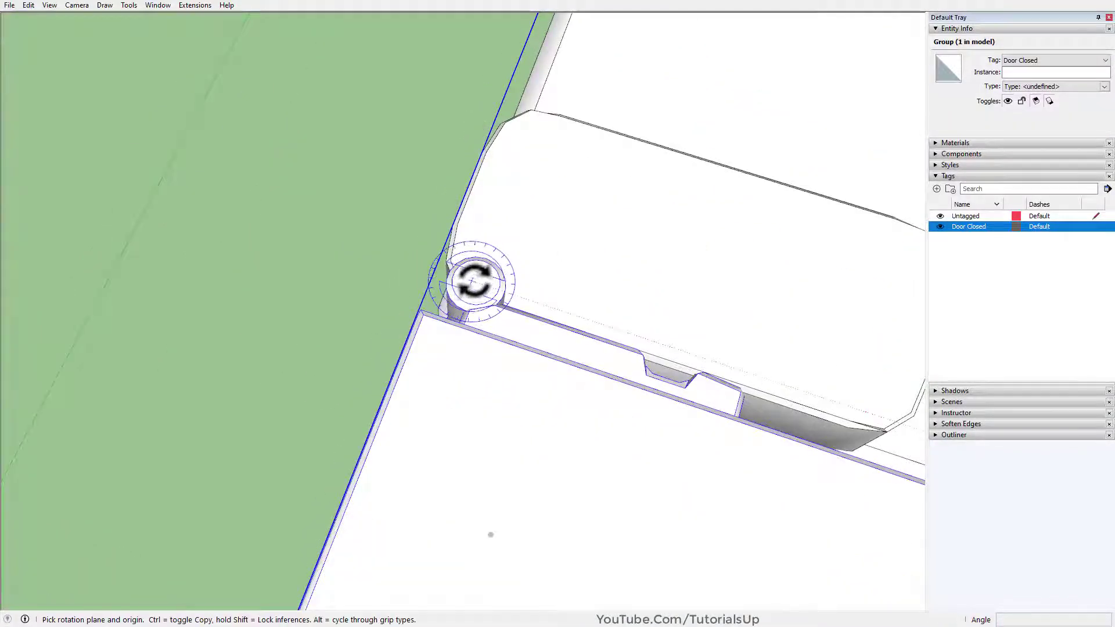
left_click(473, 284)
scroll(441, 288, "down", 6)
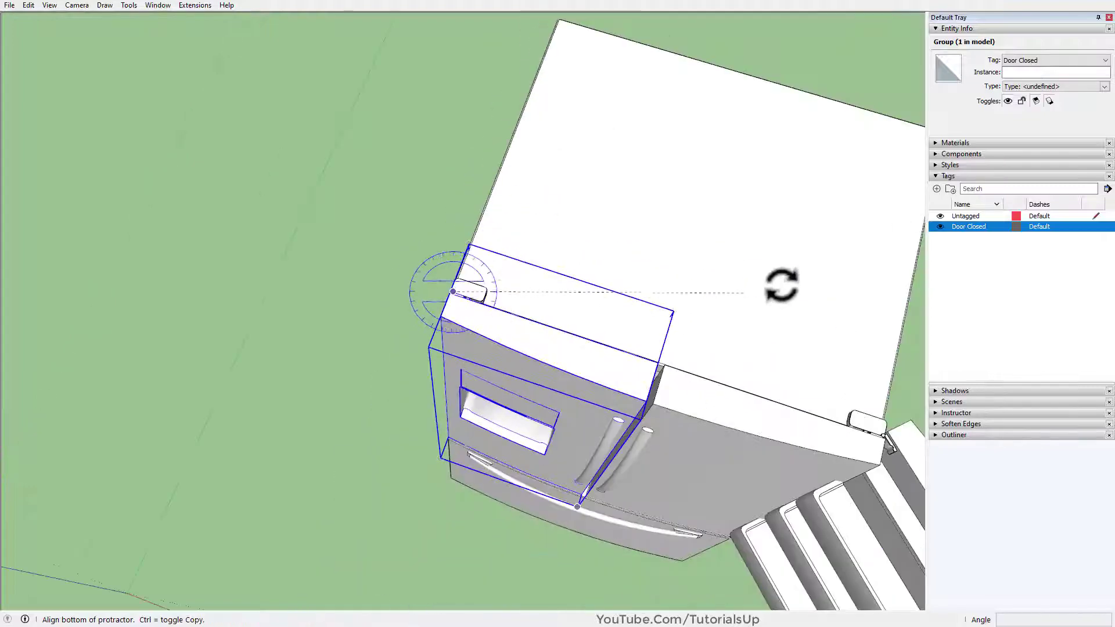
left_click(780, 186)
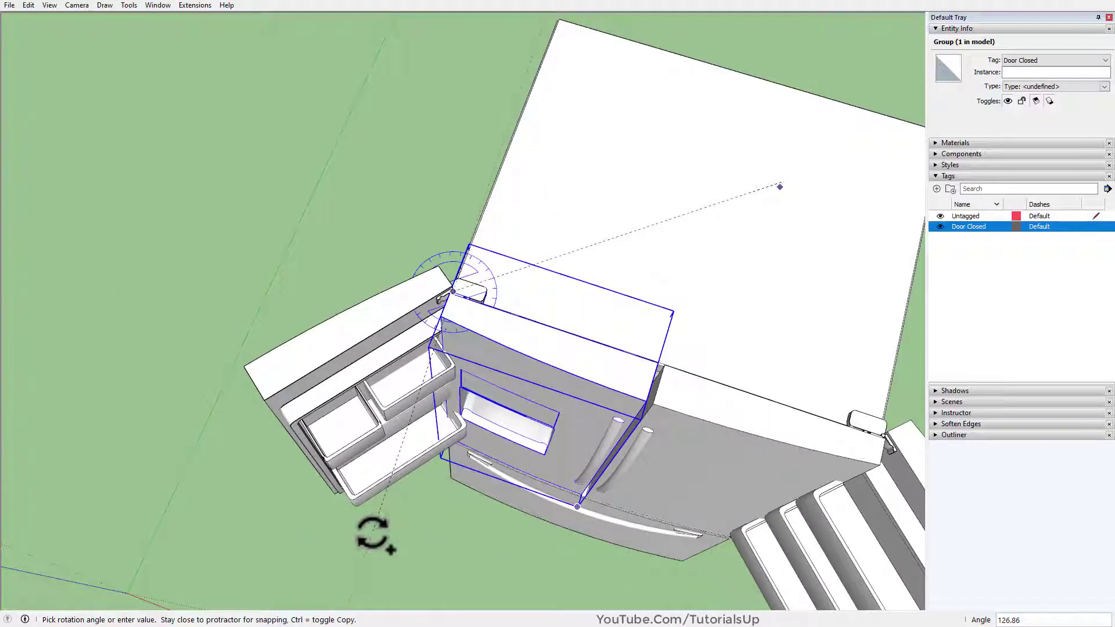
type("135")
key("Return")
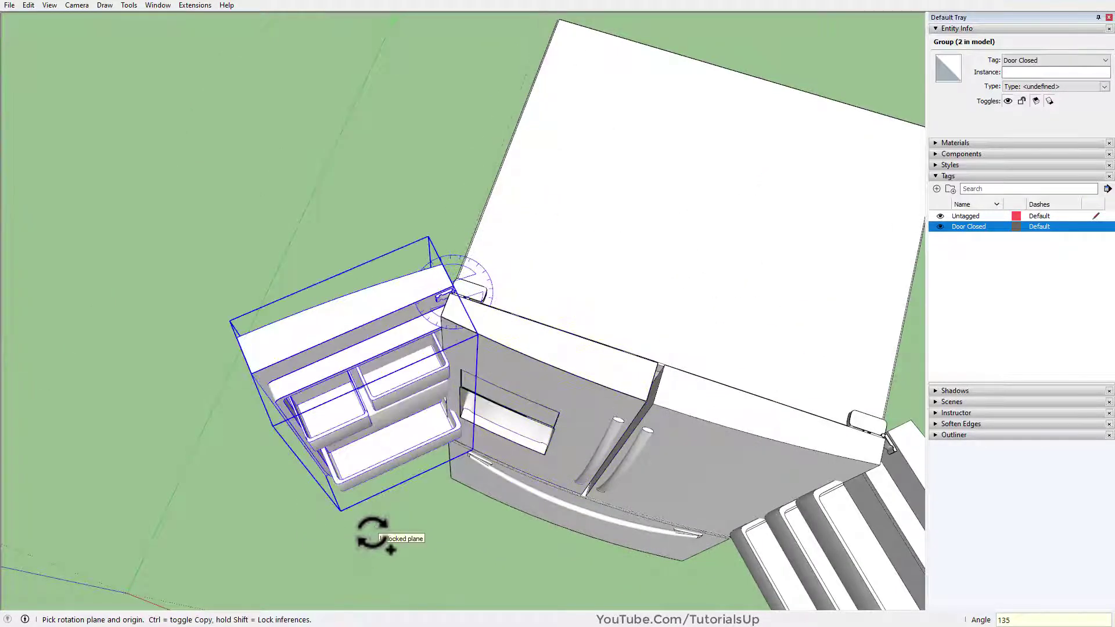
scroll(325, 494, "down", 5)
key("space")
middle_click_drag(355, 337, 731, 429)
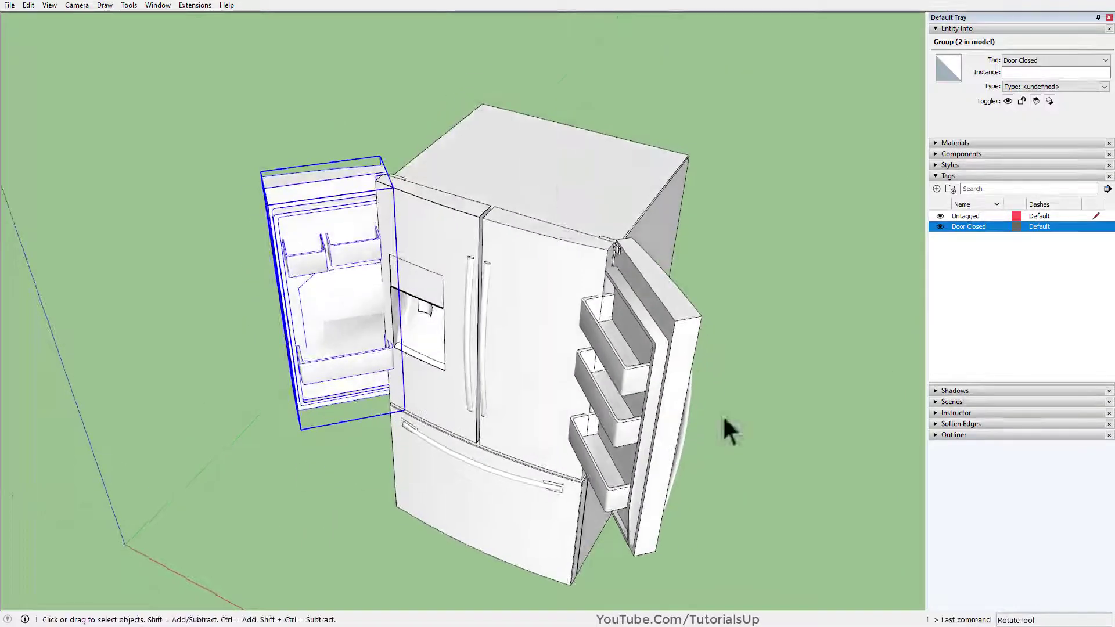
Create a tag named Door Opened and assign both swung-open door copies to it
left_click(734, 386)
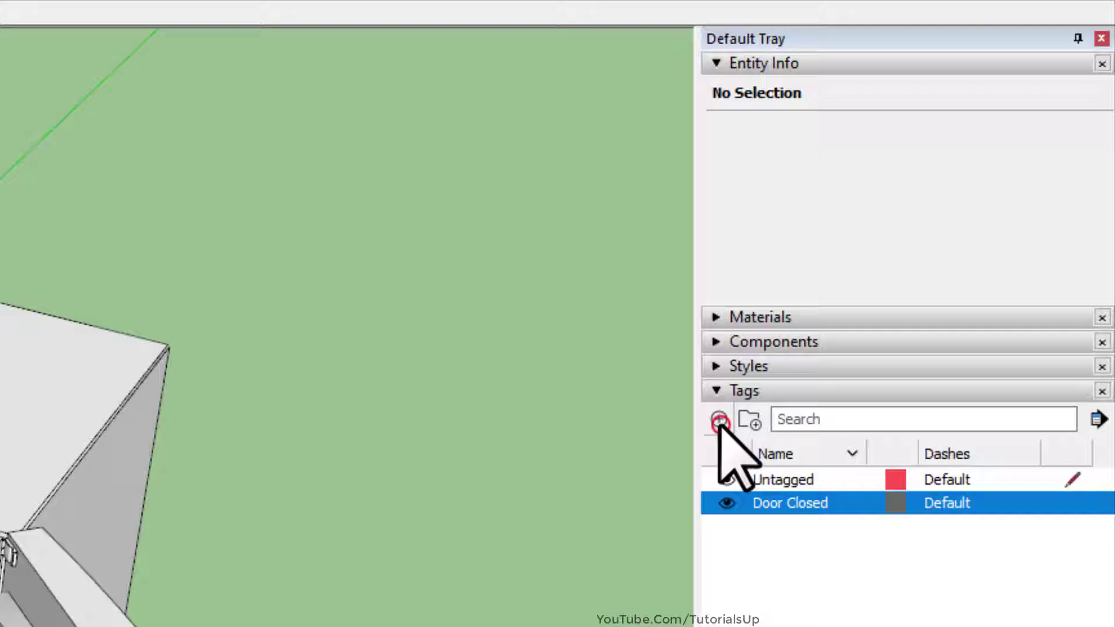
left_click(719, 423)
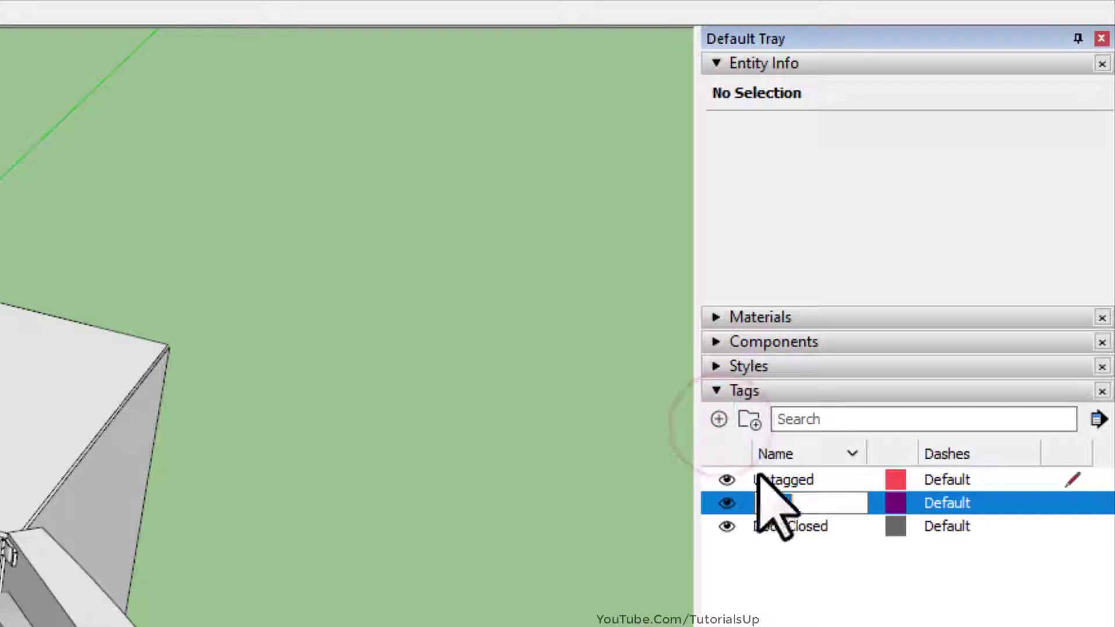
type("Door Opened")
key("Return")
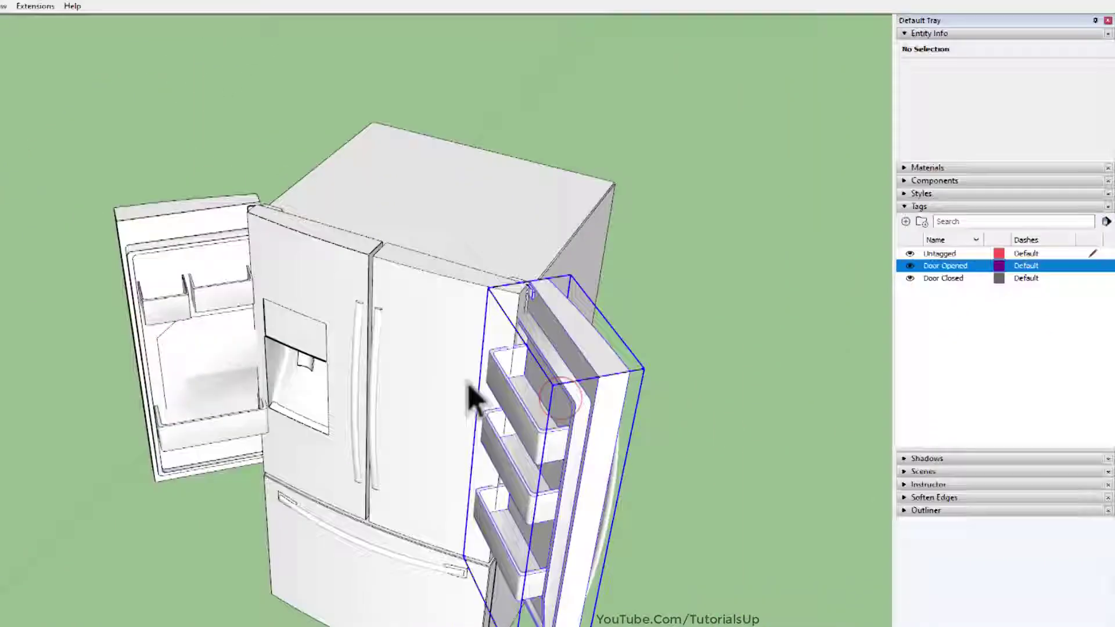
left_click(340, 262)
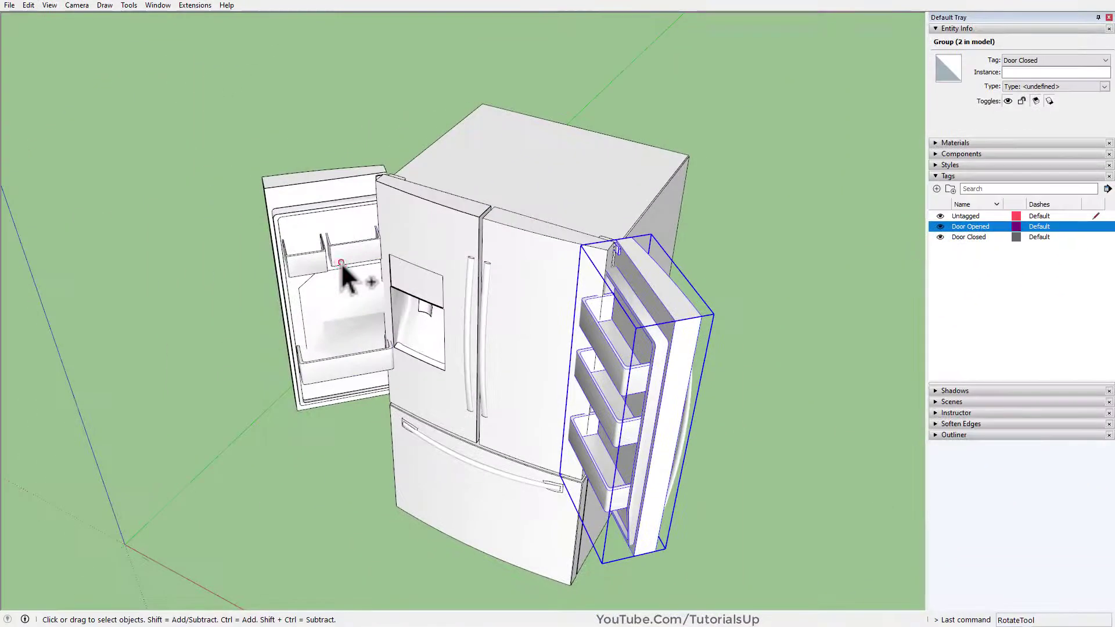
left_click(1037, 61)
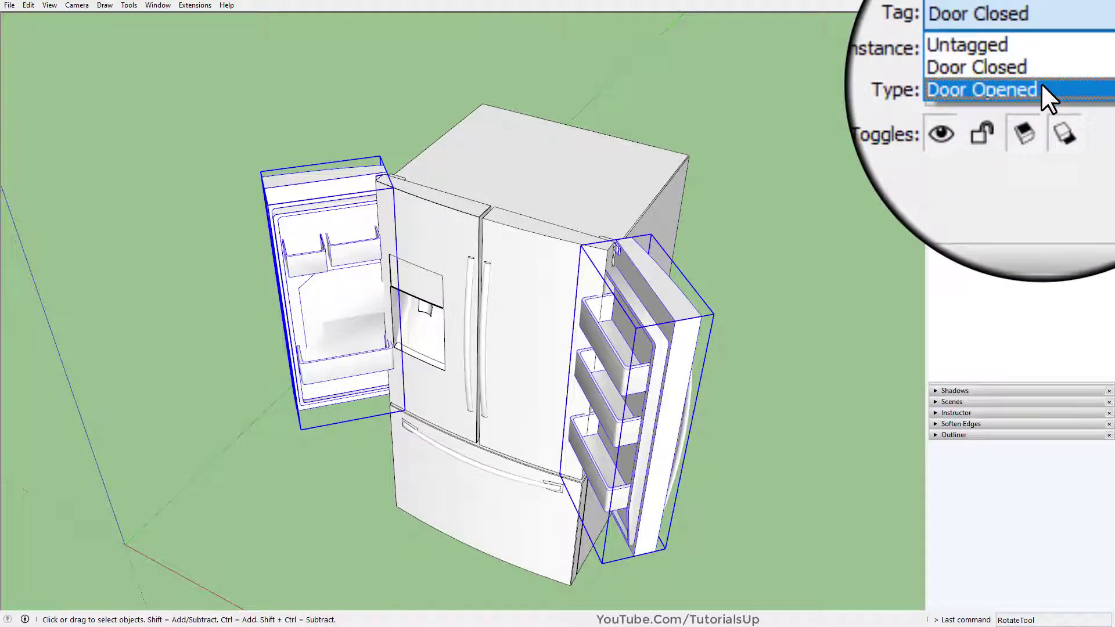
left_click(1042, 92)
Test the visibility of the Door Opened tag, then hide the Door Closed tag
left_click(941, 227)
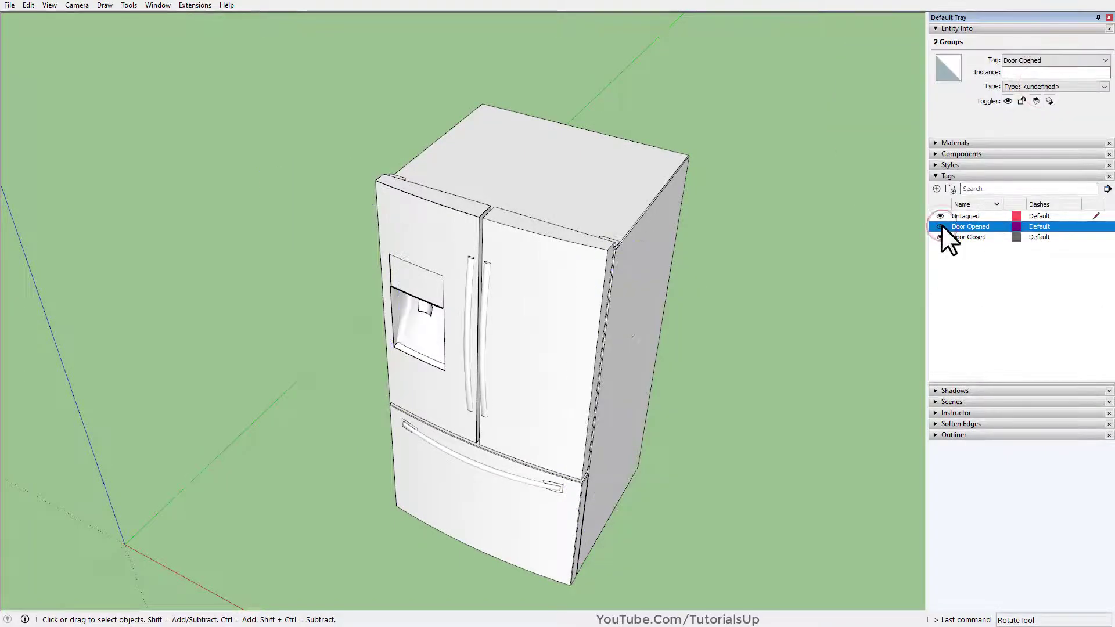
left_click(941, 226)
left_click(940, 236)
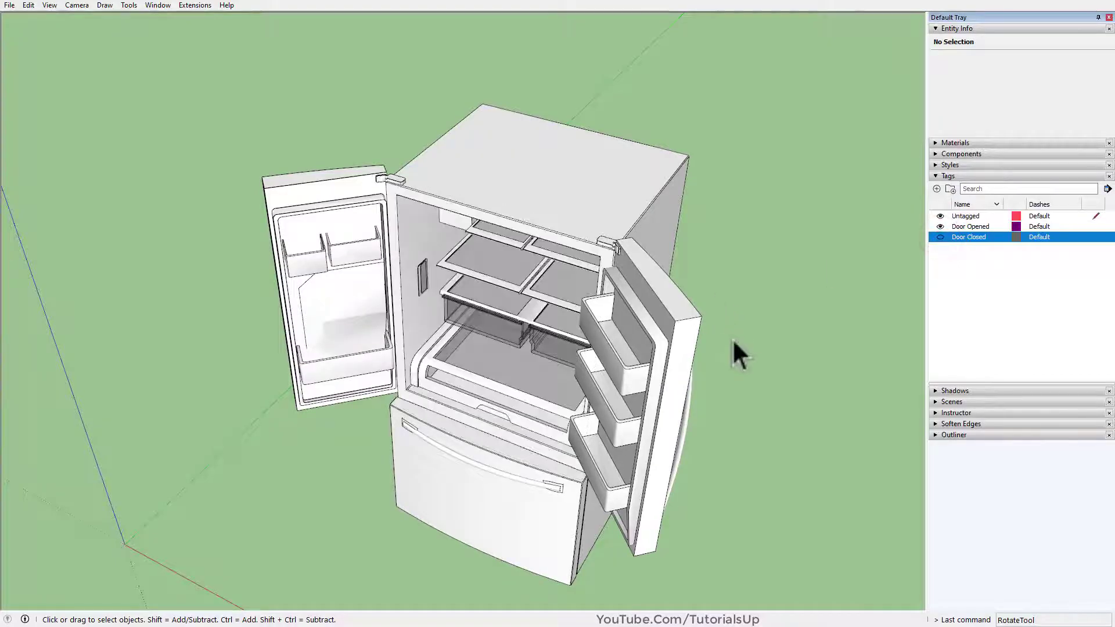
Create a tag named Freezer Closed and assign the lower freezer drawer to it
middle_click_drag(643, 365, 742, 373)
scroll(427, 352, "up", 3)
left_click(490, 367)
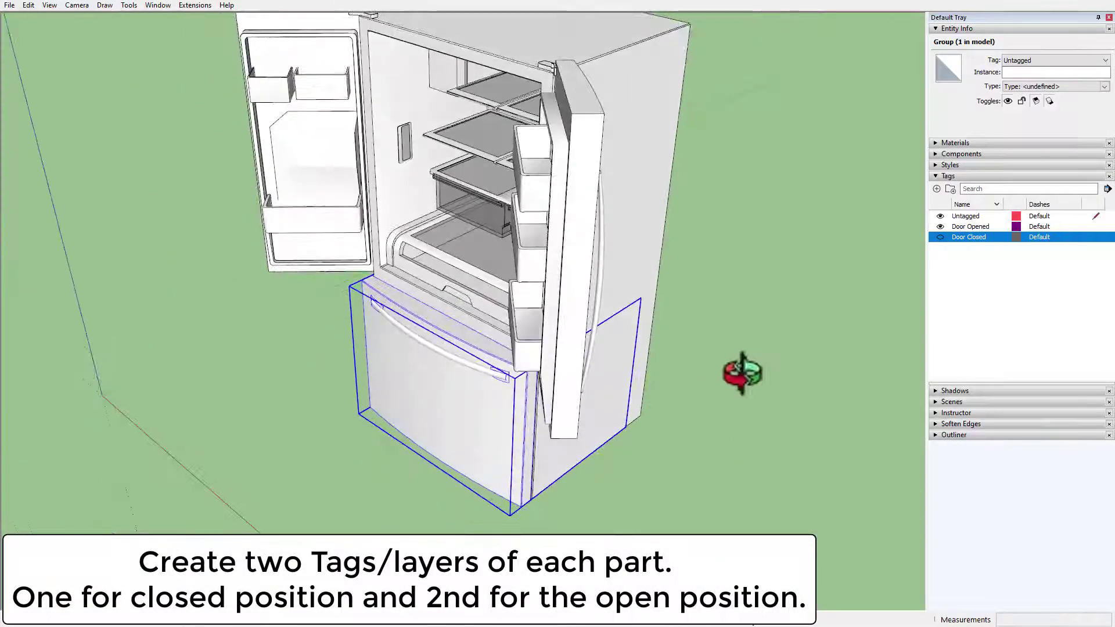
left_click(936, 188)
type("Freeze")
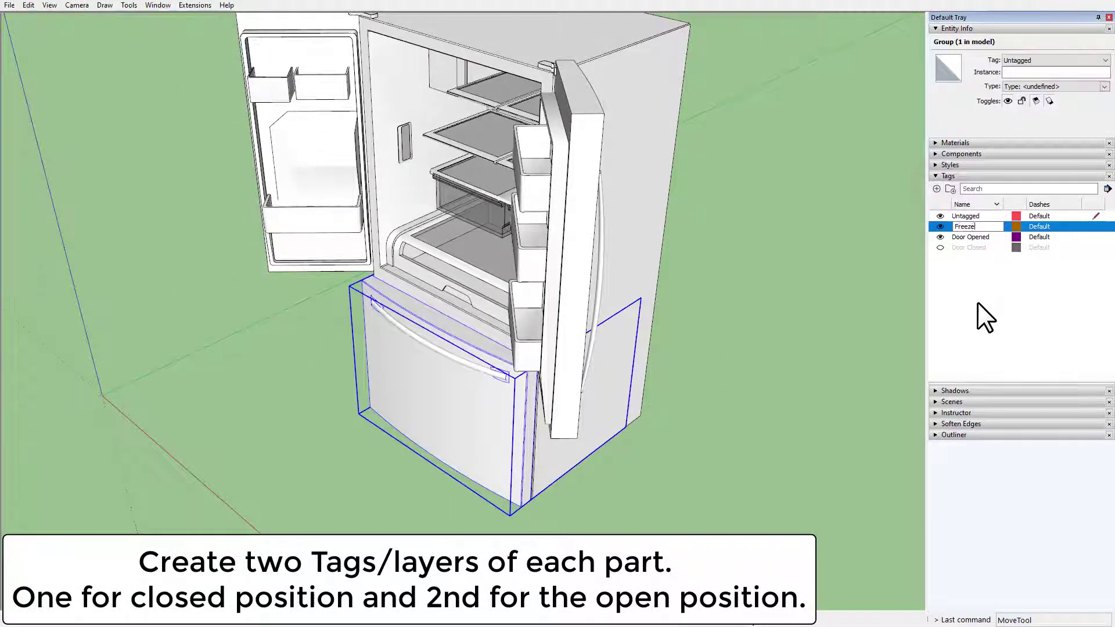
type("r Closed")
key("Return")
left_click(1040, 60)
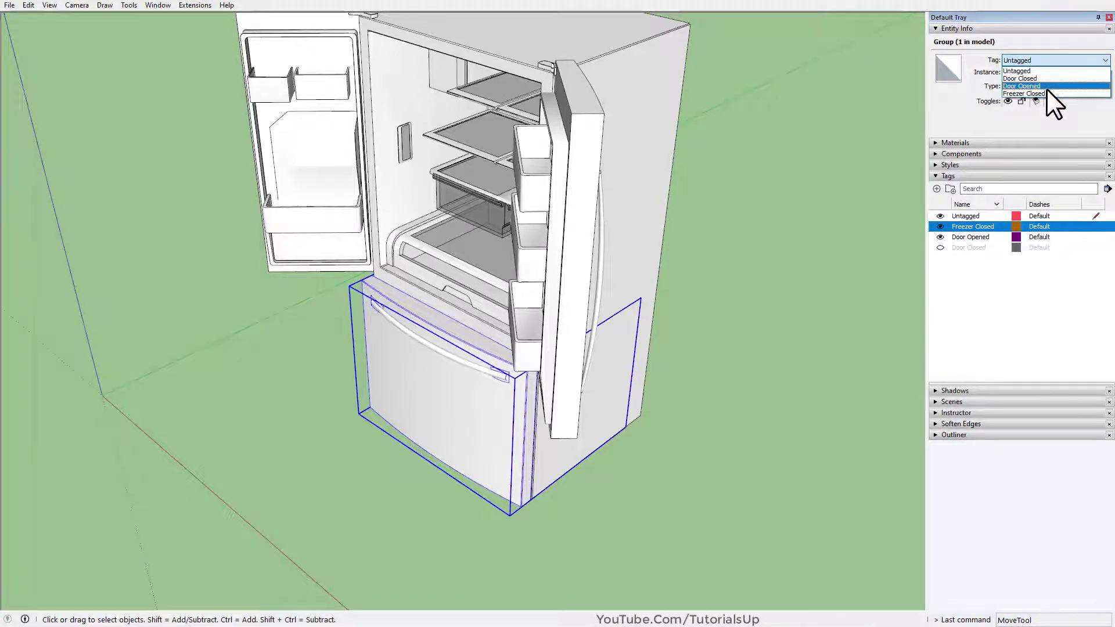
left_click(1047, 93)
left_click(514, 448)
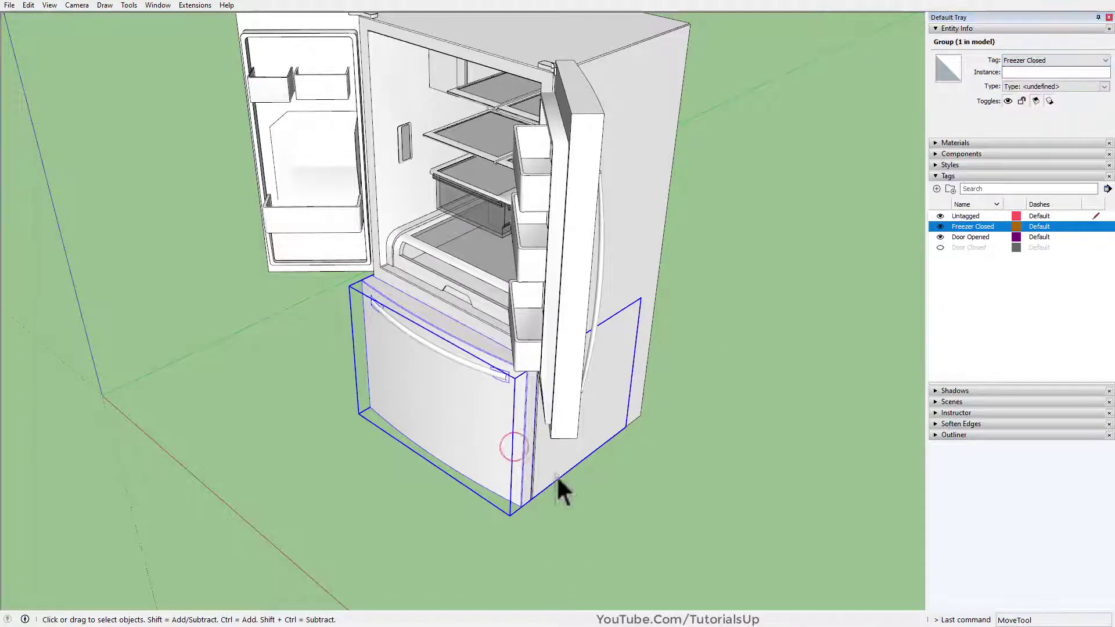
Copy the lower freezer drawer straight out of the refrigerator along the green axis by about 16.6'
key("m")
left_click(667, 471)
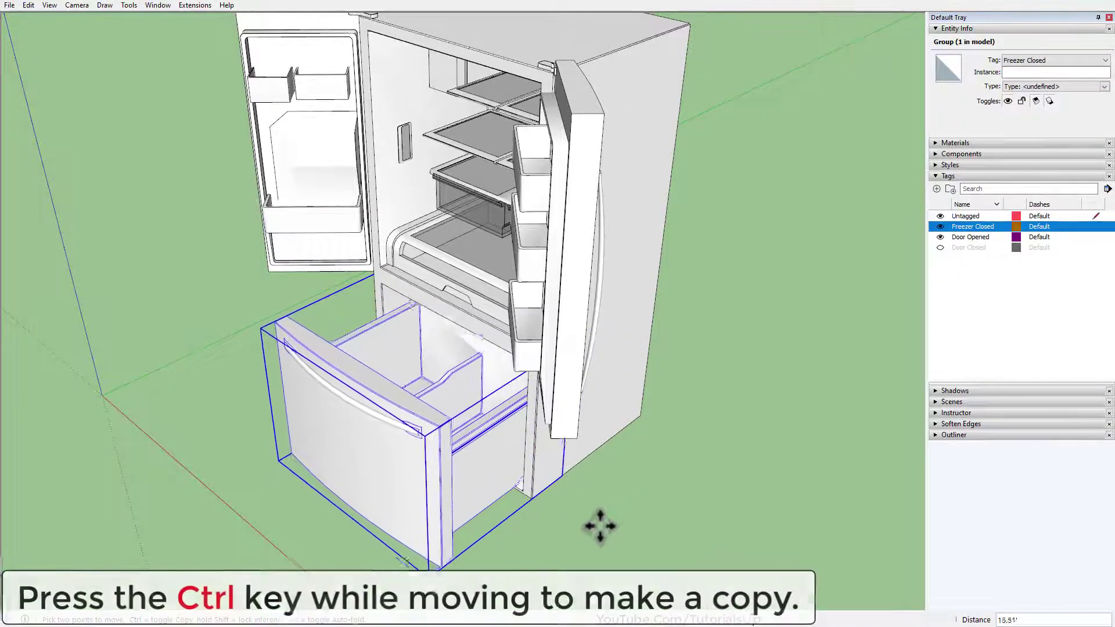
key("ctrl")
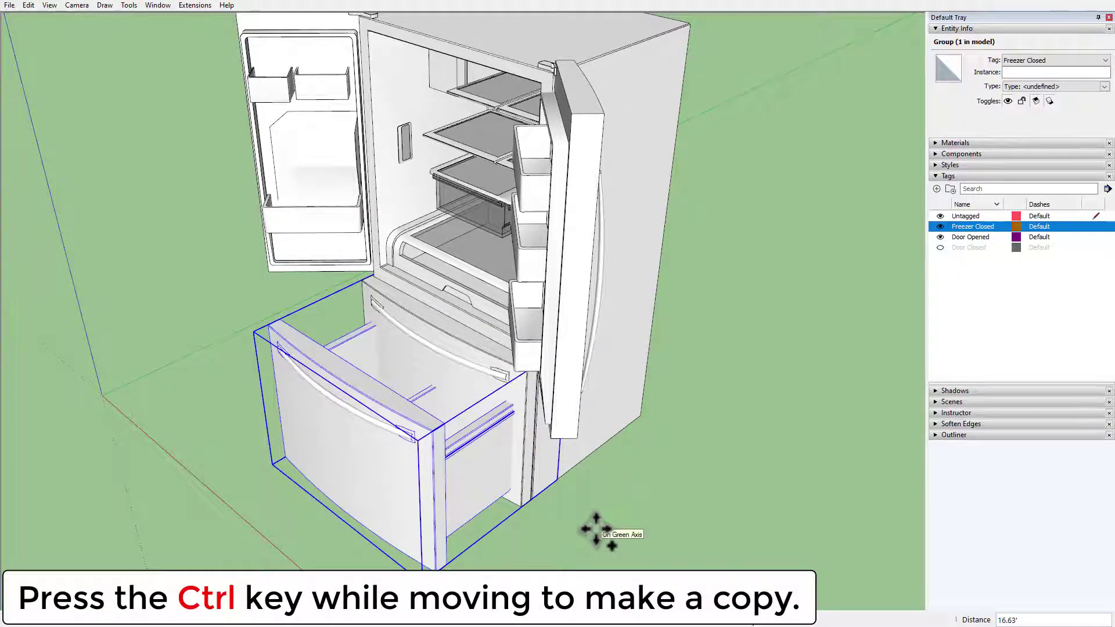
left_click(608, 519)
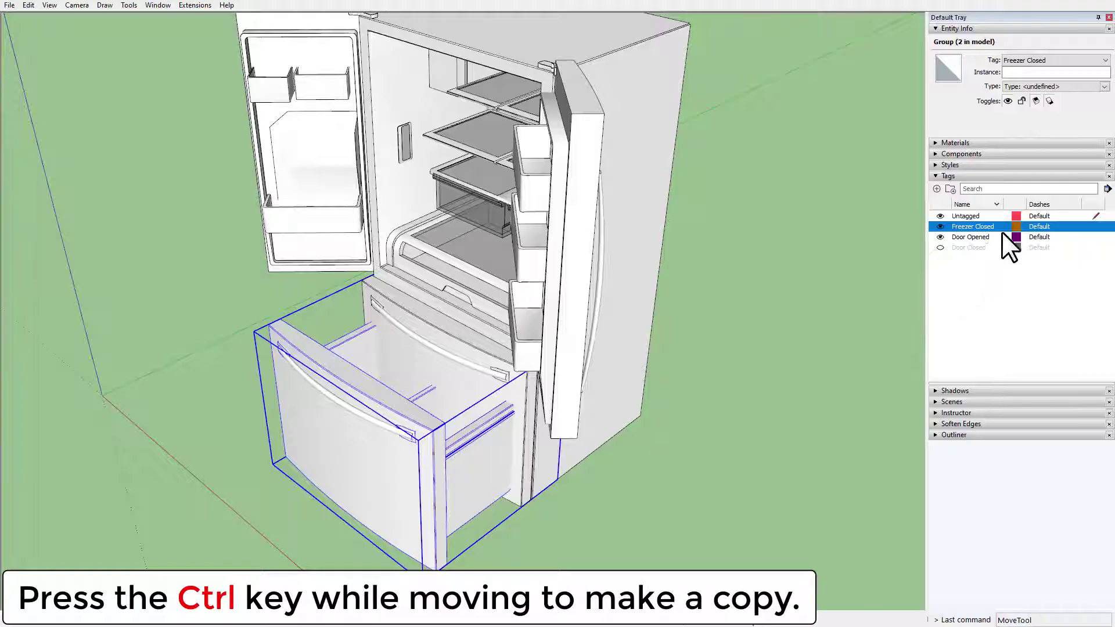
Create a tag named Freezer Opened and assign the pulled-out freezer drawer copy to it
left_click(935, 189)
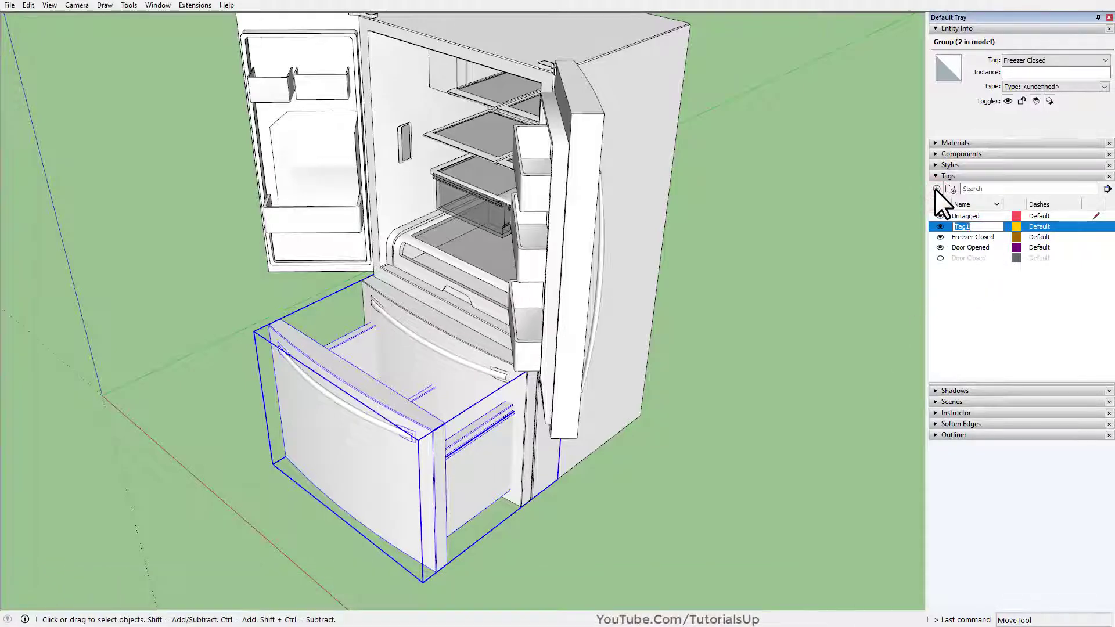
type("Freezer Opened")
key("Return")
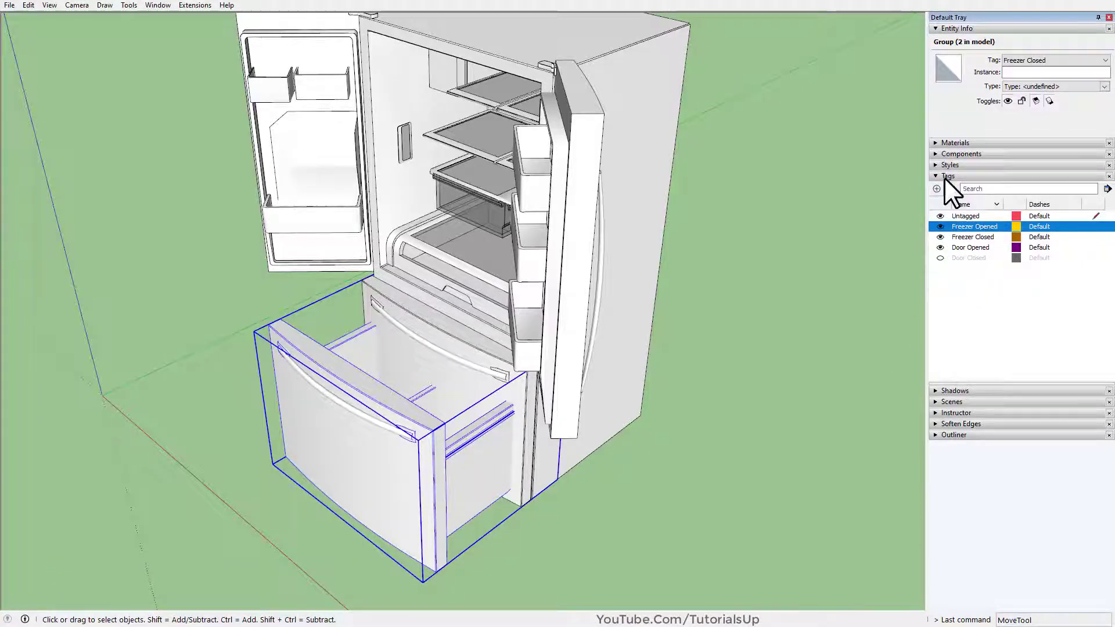
left_click(1048, 61)
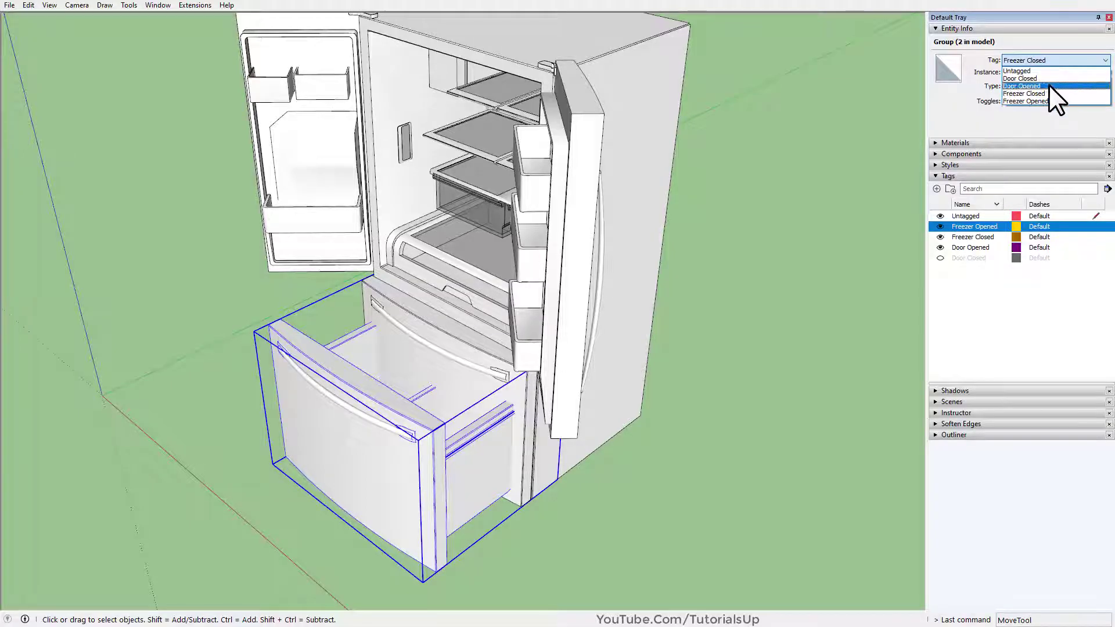
left_click(1049, 100)
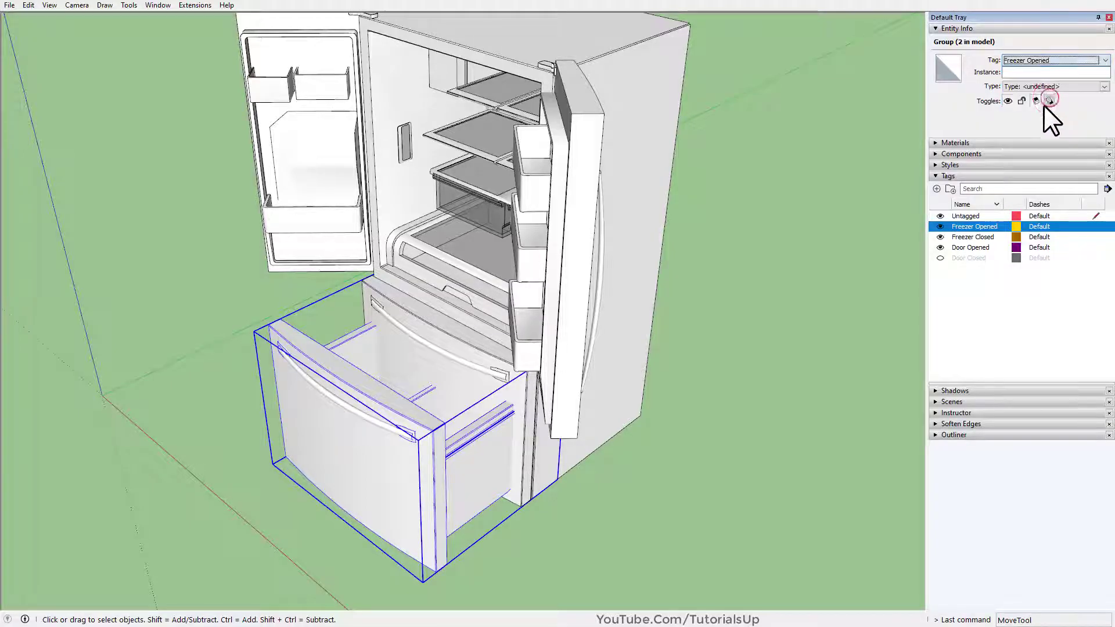
Test the visibility of the Freezer Opened tag, then hide the Freezer Closed tag
left_click(940, 227)
left_click(940, 226)
left_click(940, 236)
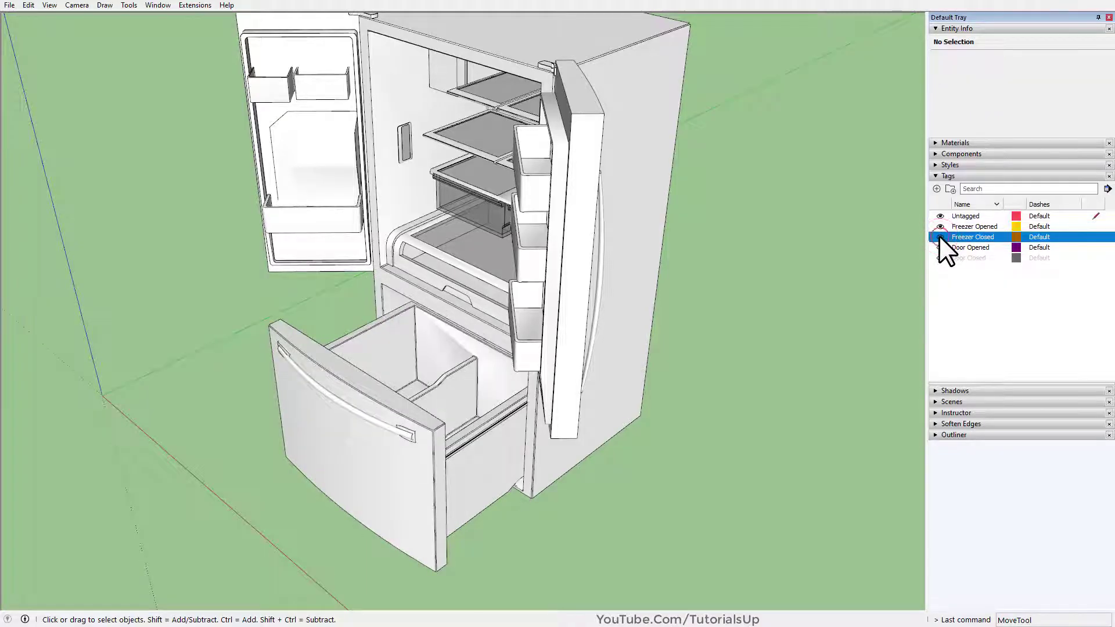
Create a tag named Pantry Closed and assign the wide pantry drawer below the crispers to it
middle_click_drag(517, 372, 627, 368)
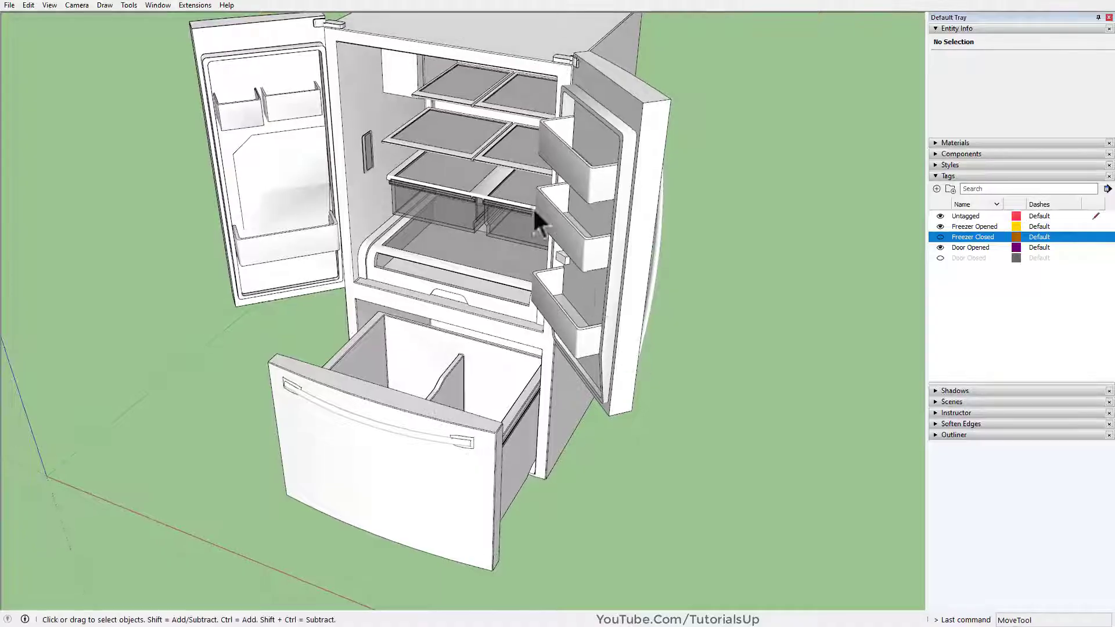
scroll(532, 207, "up", 6)
scroll(566, 244, "down", 5)
key("space")
left_click(322, 441)
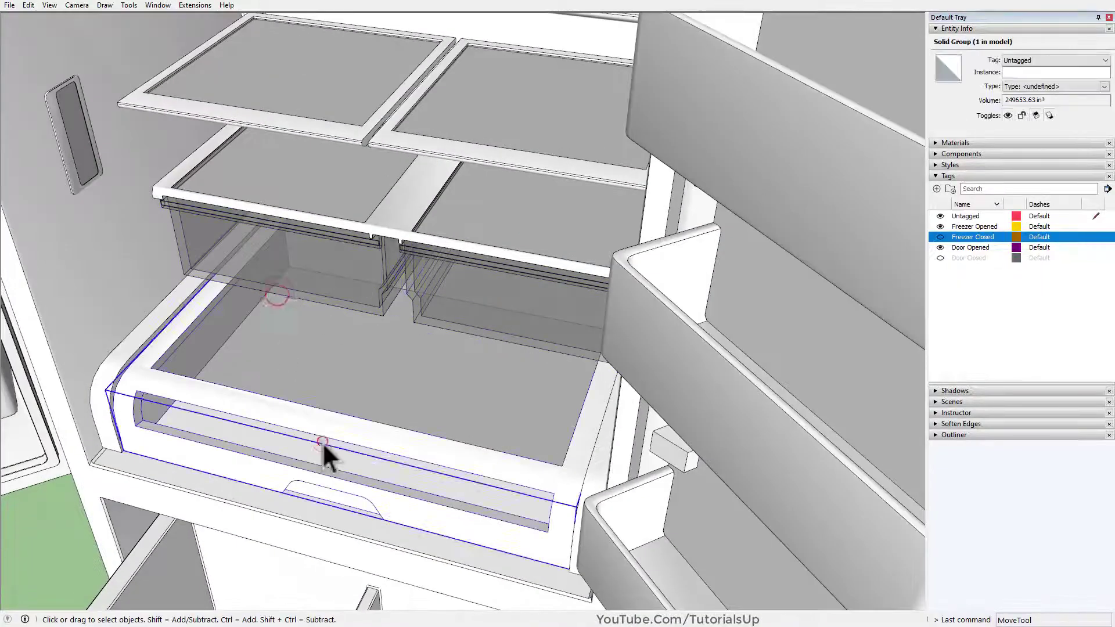
left_click(937, 190)
type("Pantry Closed")
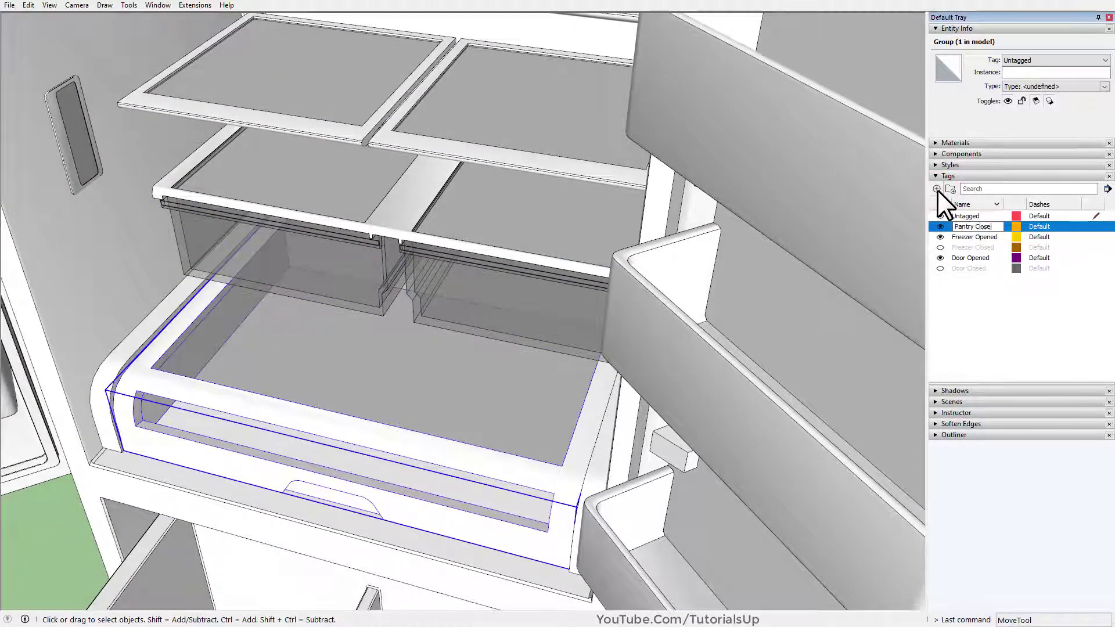
key("Return")
left_click(1058, 61)
left_click(1040, 109)
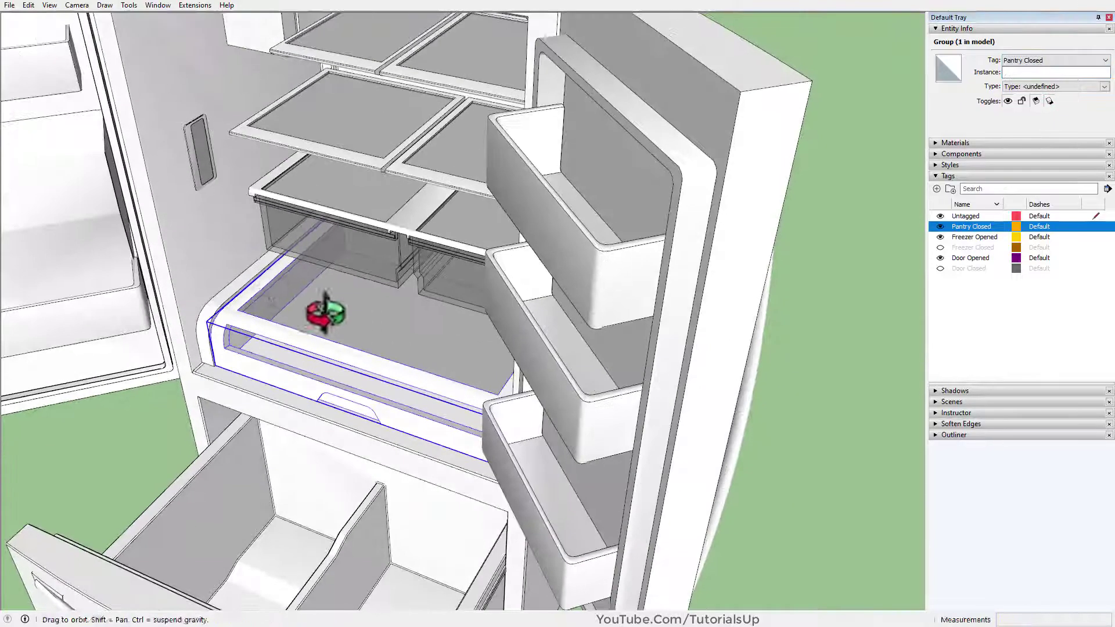
Copy the wide pantry drawer outward along the green axis by about 9.7'
left_click(319, 312)
key("ctrl")
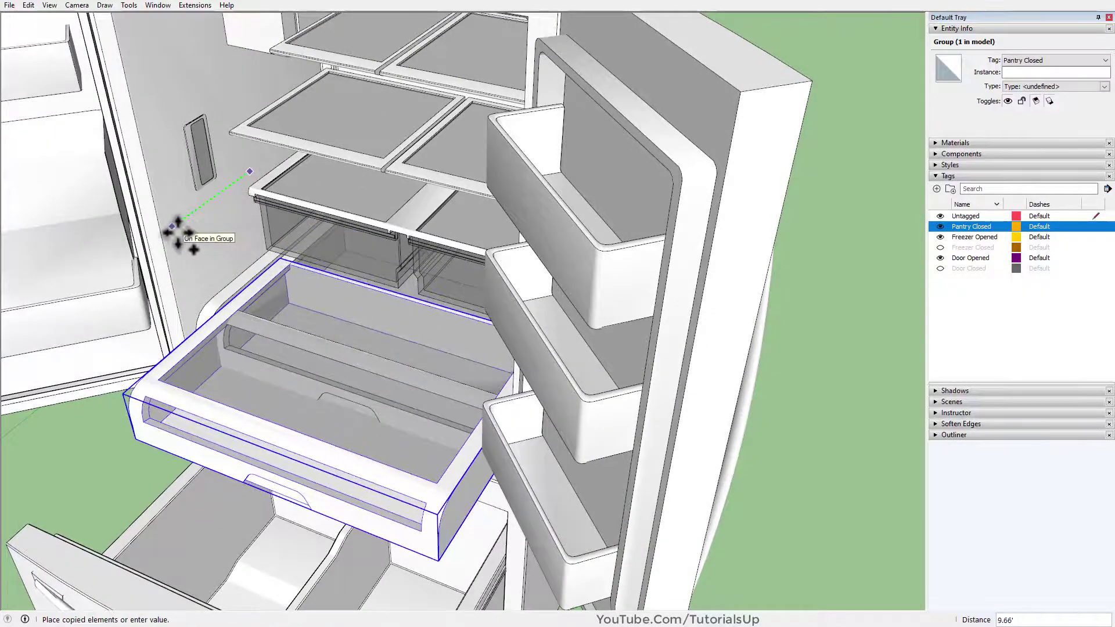
left_click(179, 234)
key("space")
Create a tag named Pantry Opened and assign the pulled-out pantry drawer copy to it
left_click(938, 189)
type("Pantry Opened")
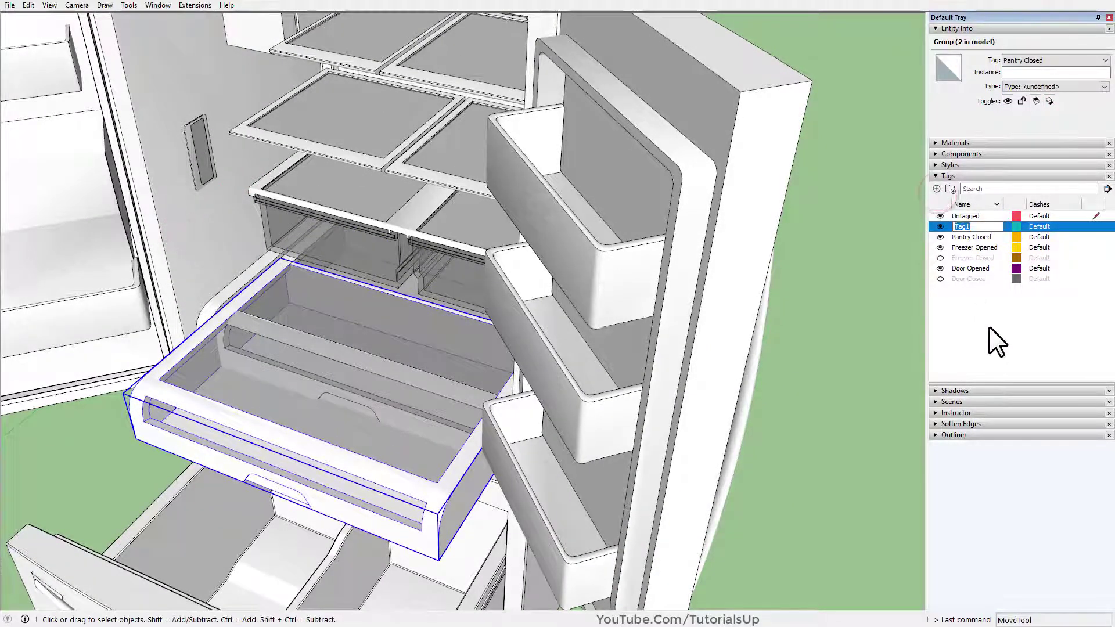
key("Return")
left_click(1062, 60)
left_click(1040, 116)
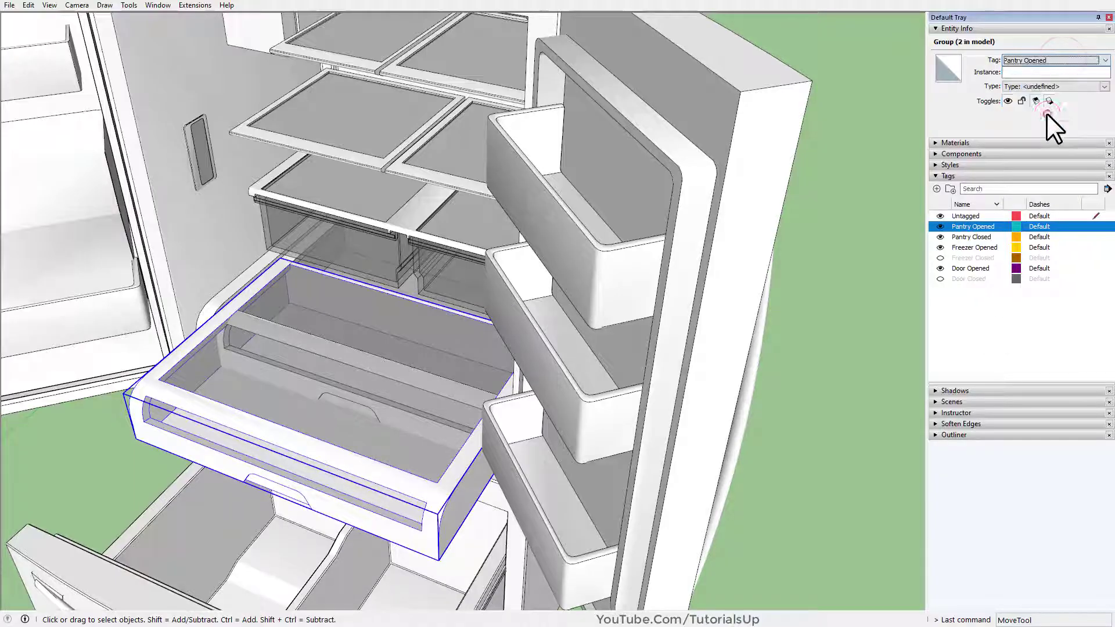
Test the visibility of the Pantry Opened tag, then hide the Pantry Closed tag
left_click(939, 226)
left_click(940, 226)
left_click(940, 237)
Create a tag named Crispers Closed and assign both transparent crisper drawers to it
scroll(337, 274, "down", 7)
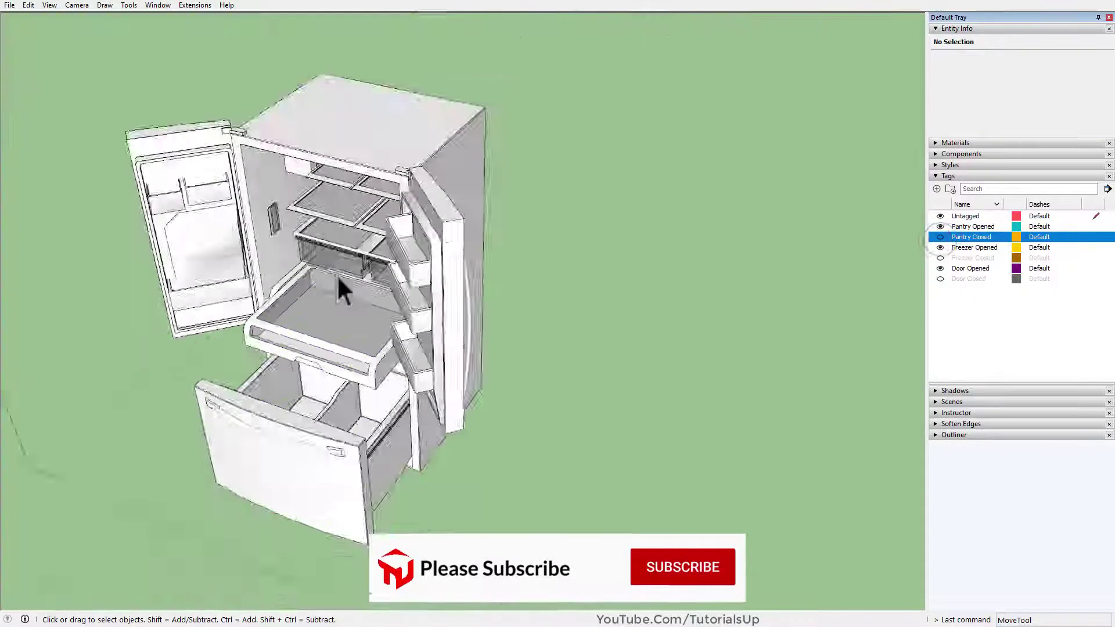
middle_click_drag(337, 274, 380, 259)
scroll(315, 239, "up", 8)
left_click(339, 314)
left_click(446, 337)
left_click(354, 323, "shift")
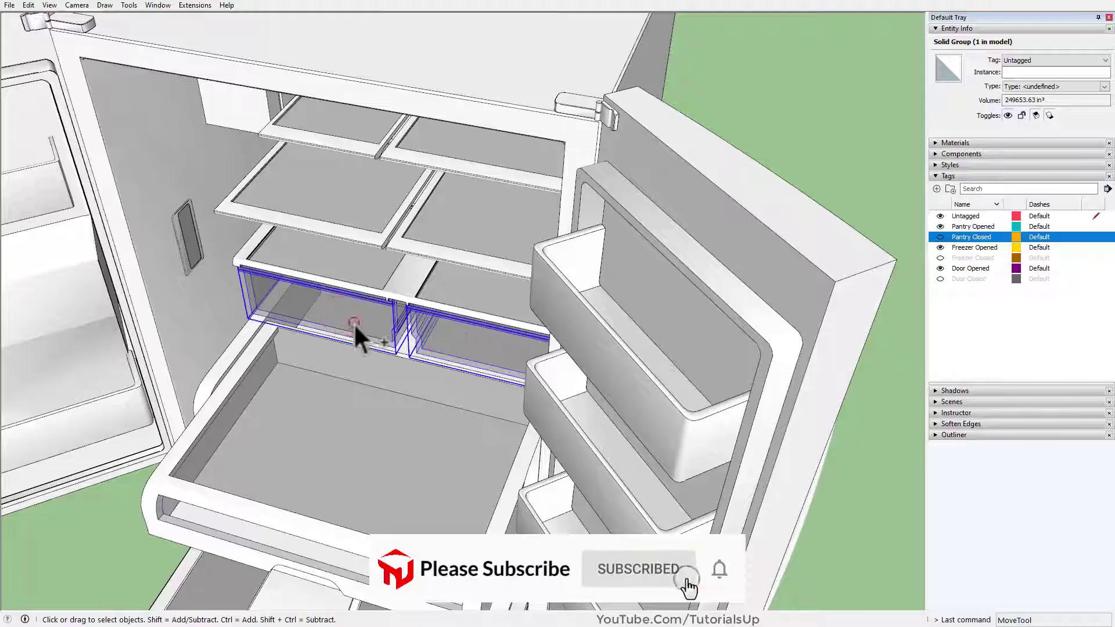
left_click(937, 189)
type("Crispers Closed")
key("Return")
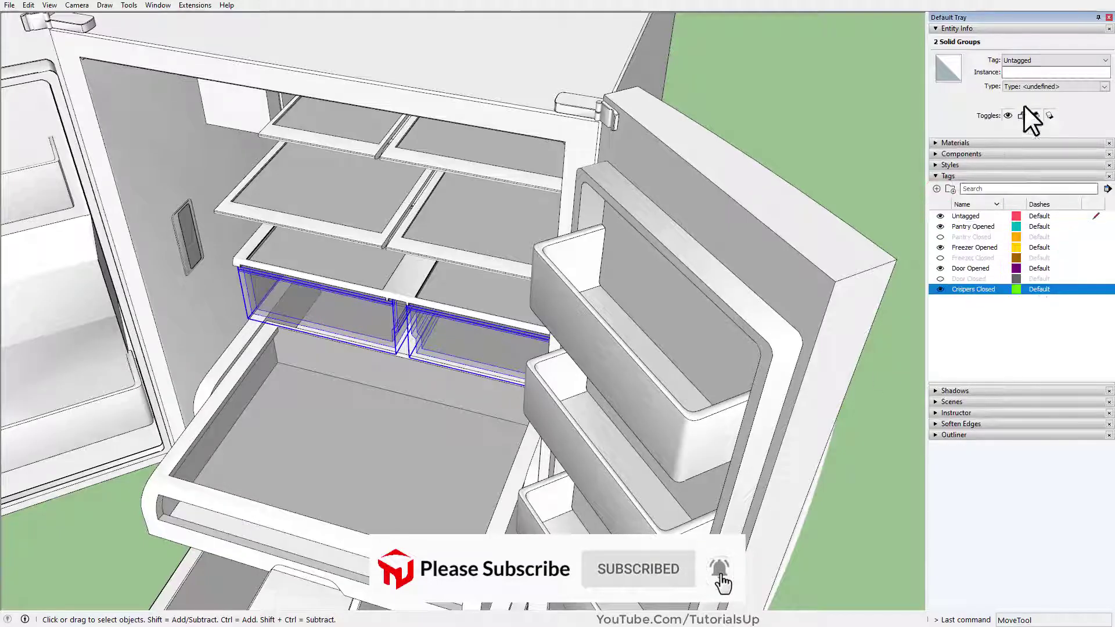
left_click(1043, 58)
left_click(1050, 79)
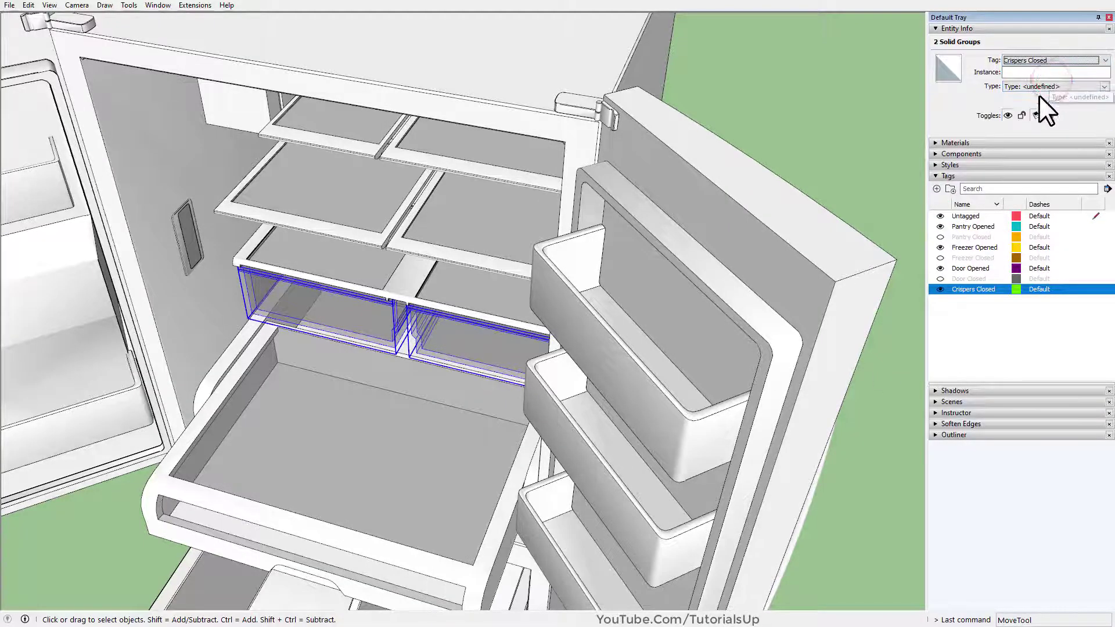
Copy both crisper drawers outward along the green axis by about 8.1'
middle_click_drag(477, 342, 413, 342)
key("m")
key("ctrl")
left_click(251, 142)
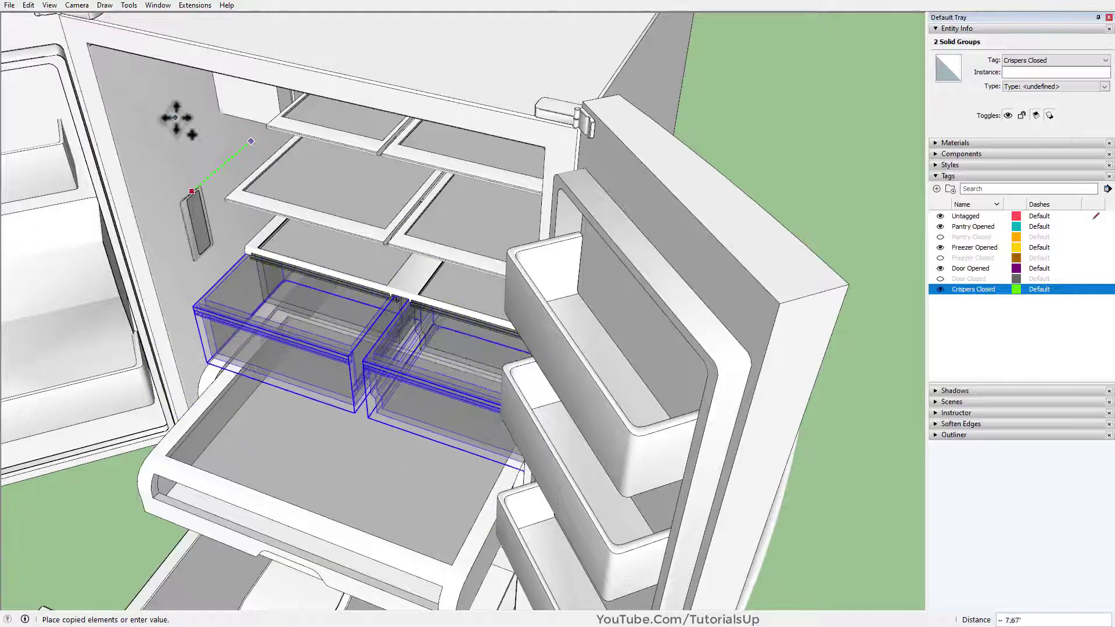
left_click(171, 125)
Create a tag named Crispers Opened and assign the two pulled-out crisper copies to it
left_click(937, 188)
type("Crispers Opened")
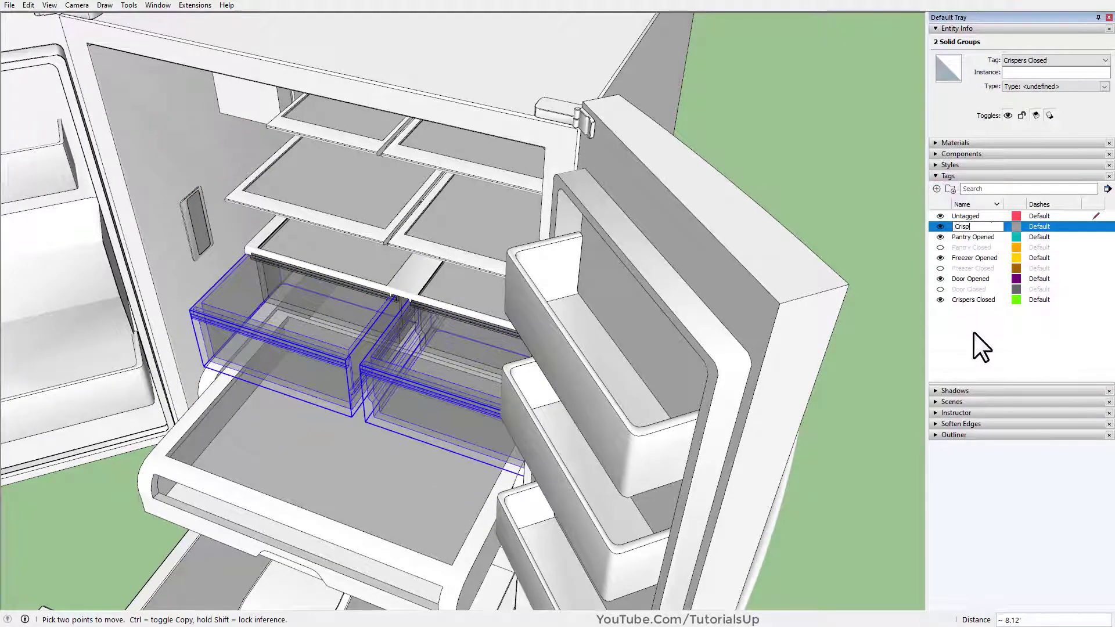
key("Return")
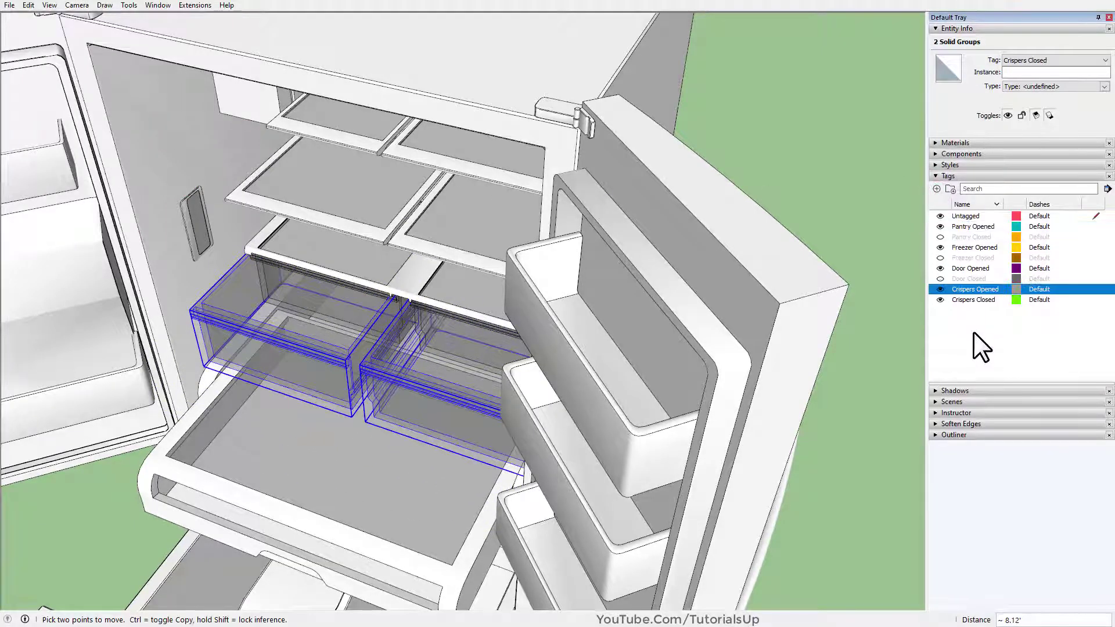
left_click(1063, 61)
left_click(1054, 85)
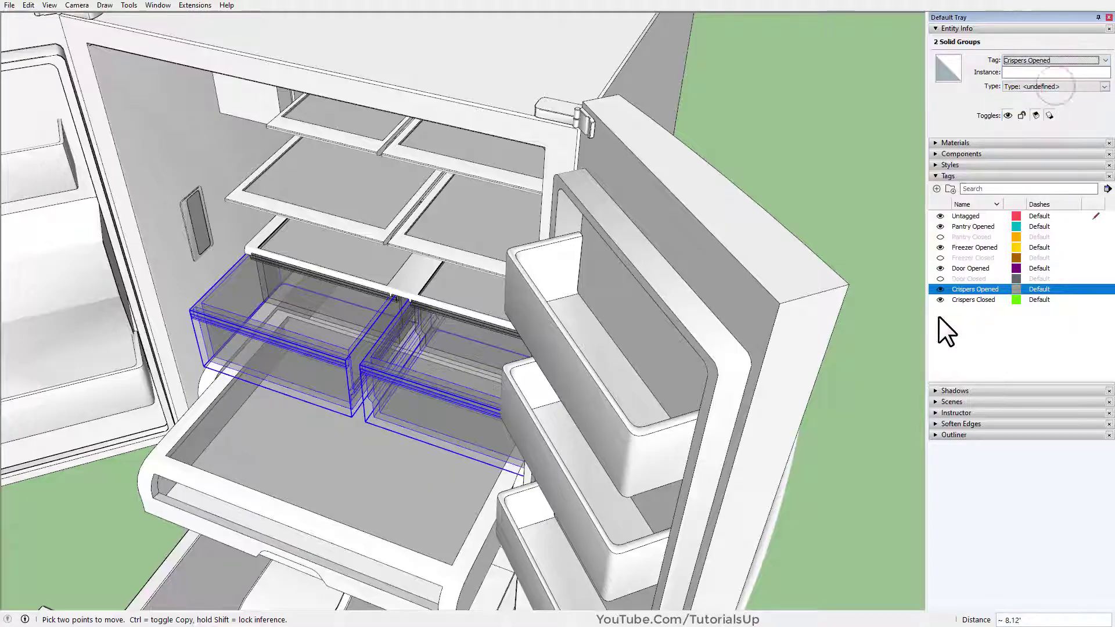
Hide the Crispers Closed tag and clear the selection of the crisper copies
left_click(940, 300)
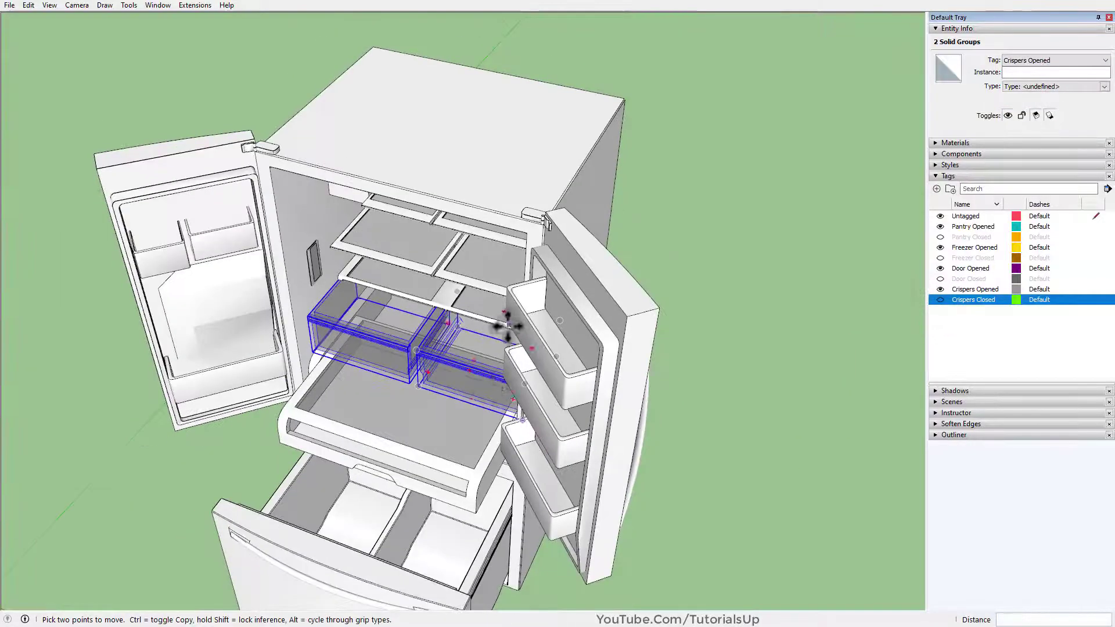
key("space")
scroll(508, 326, "down", 3)
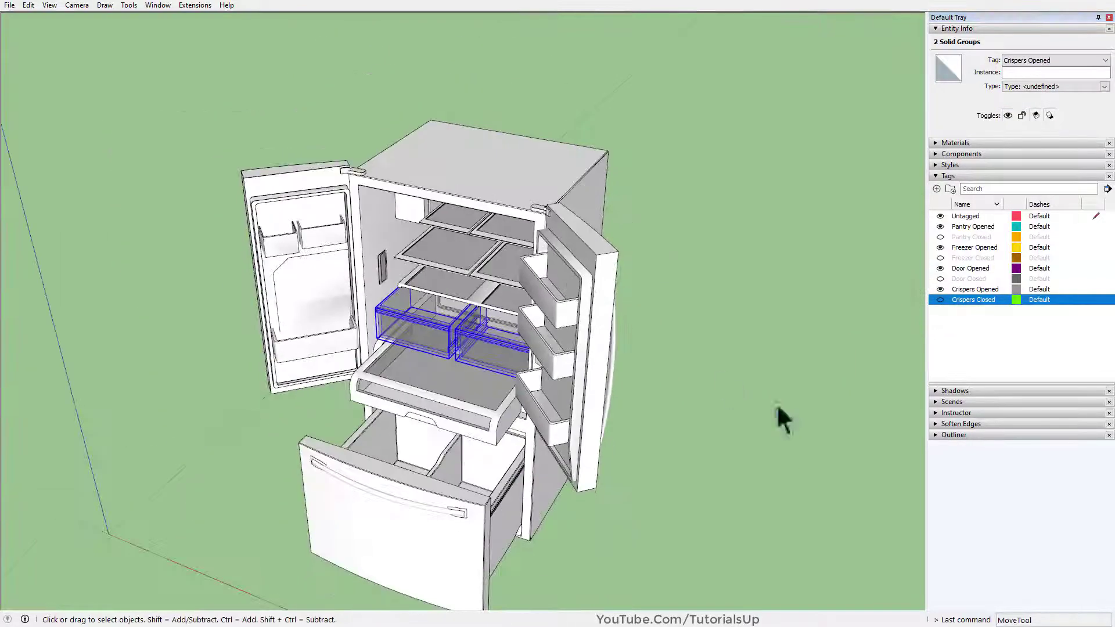
left_click(776, 403)
Switch the crispers and the pantry drawer to their closed positions by showing their Closed tags and hiding their Opened tags
mouse_move(453, 465)
middle_mouse_down()
mouse_move(443, 431)
mouse_move(432, 465)
middle_mouse_up()
scroll(492, 381, "up", 2)
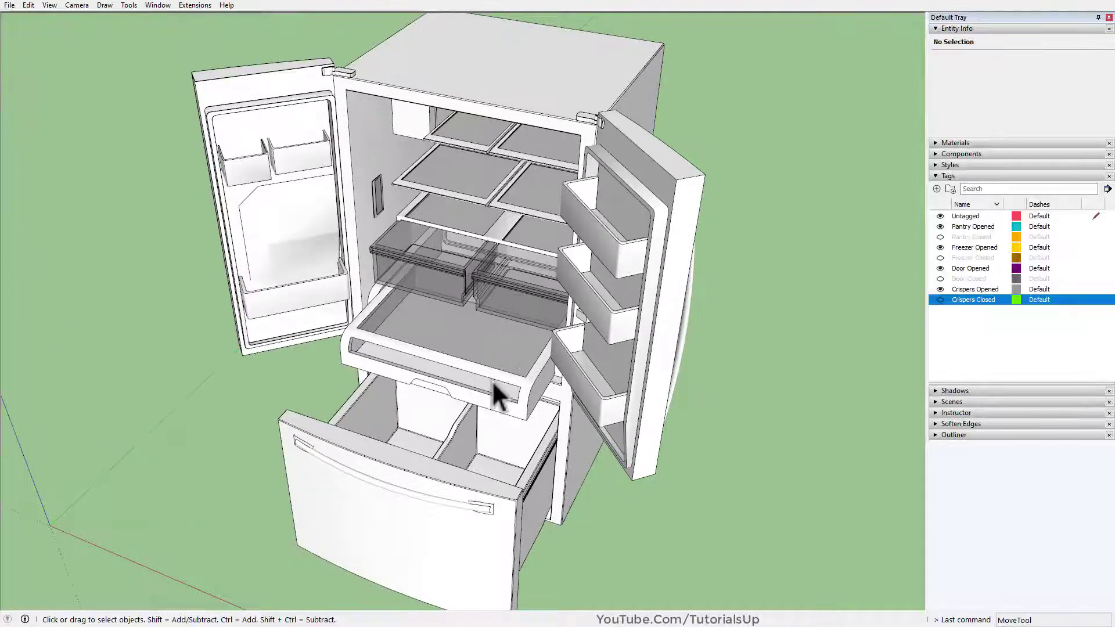
scroll(440, 228, "up", 2)
scroll(541, 330, "up", 2)
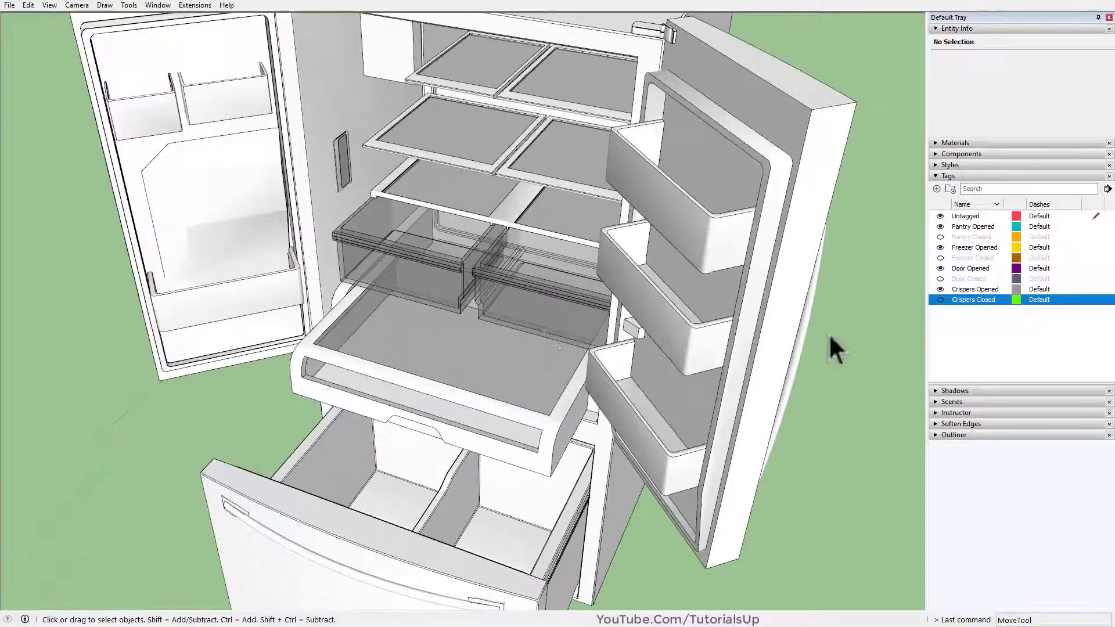
left_click(940, 300)
left_click(940, 290)
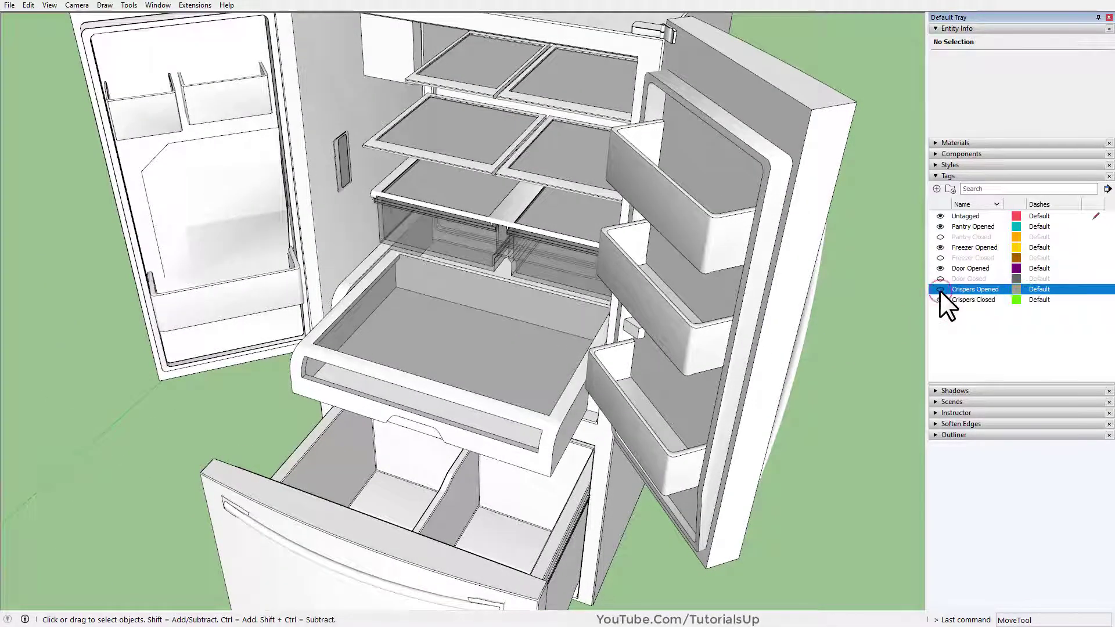
left_click(940, 226)
left_click(940, 236)
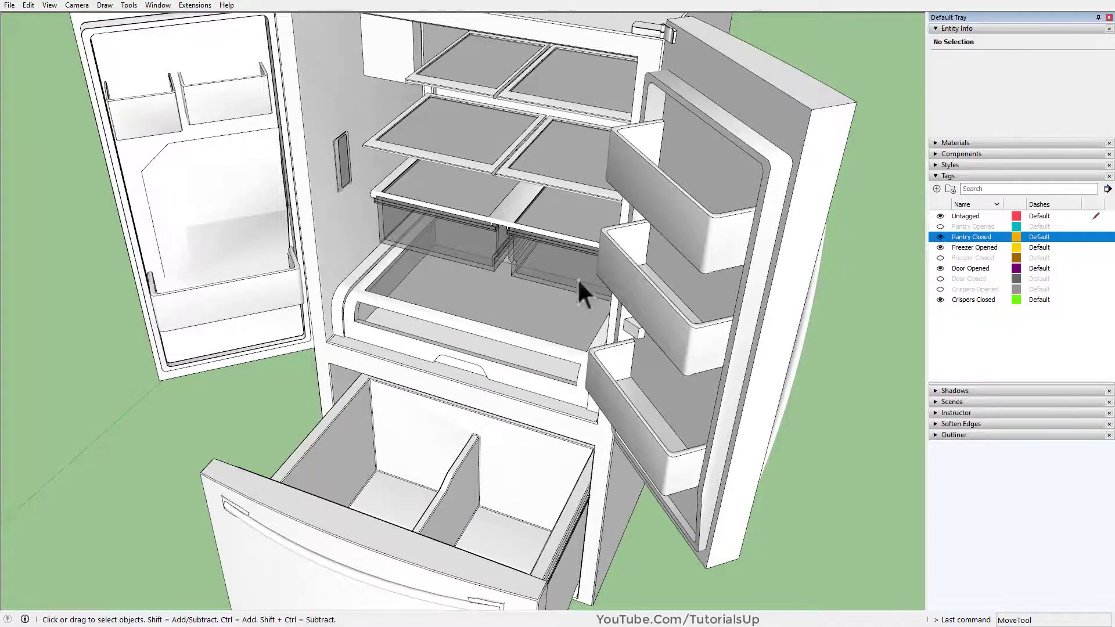
Switch the freezer drawer to its closed position by hiding the Freezer Opened tag and showing Freezer Closed
scroll(577, 277, "down", 5)
scroll(486, 489, "up", 3)
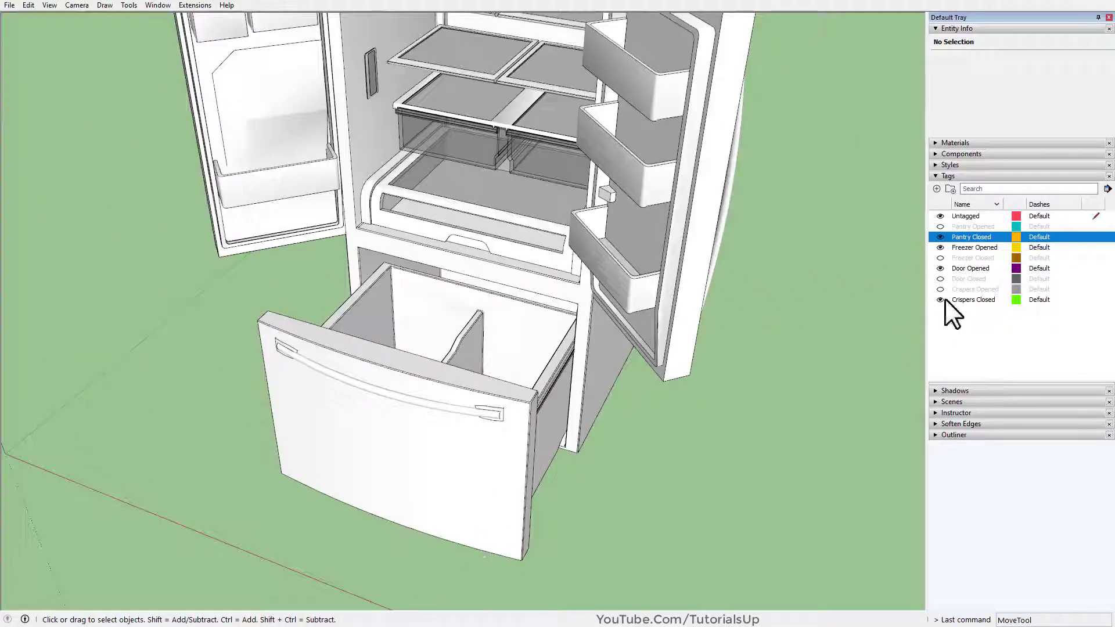
left_click(940, 247)
left_click(940, 258)
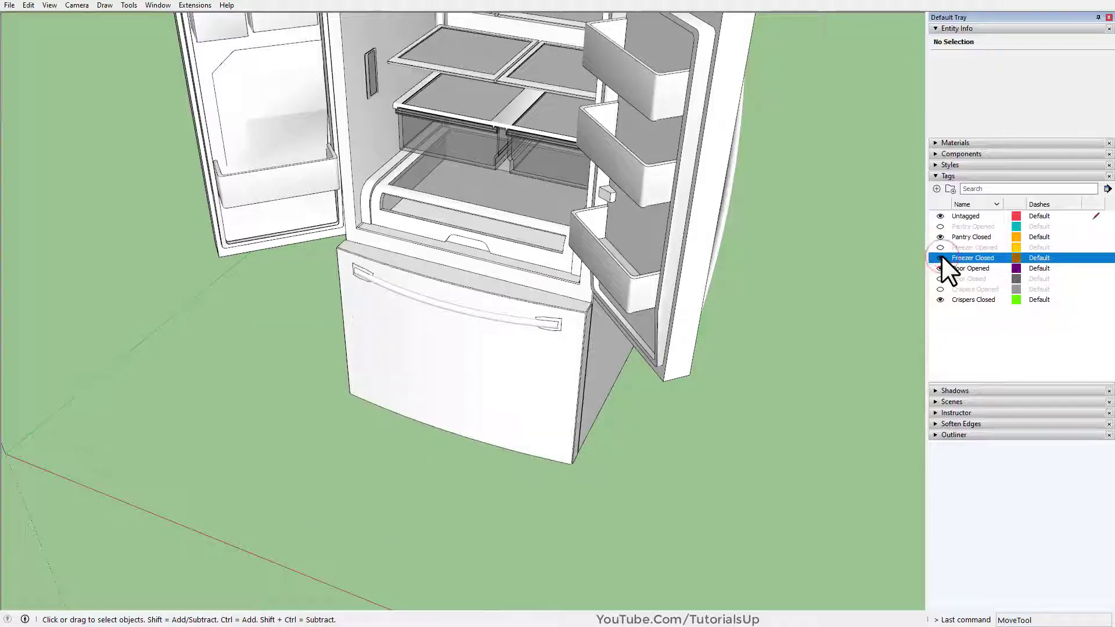
Switch the upper doors to their closed position by showing the Door Closed tag and hiding Door Opened
scroll(324, 468, "down", 4)
scroll(386, 112, "up", 2)
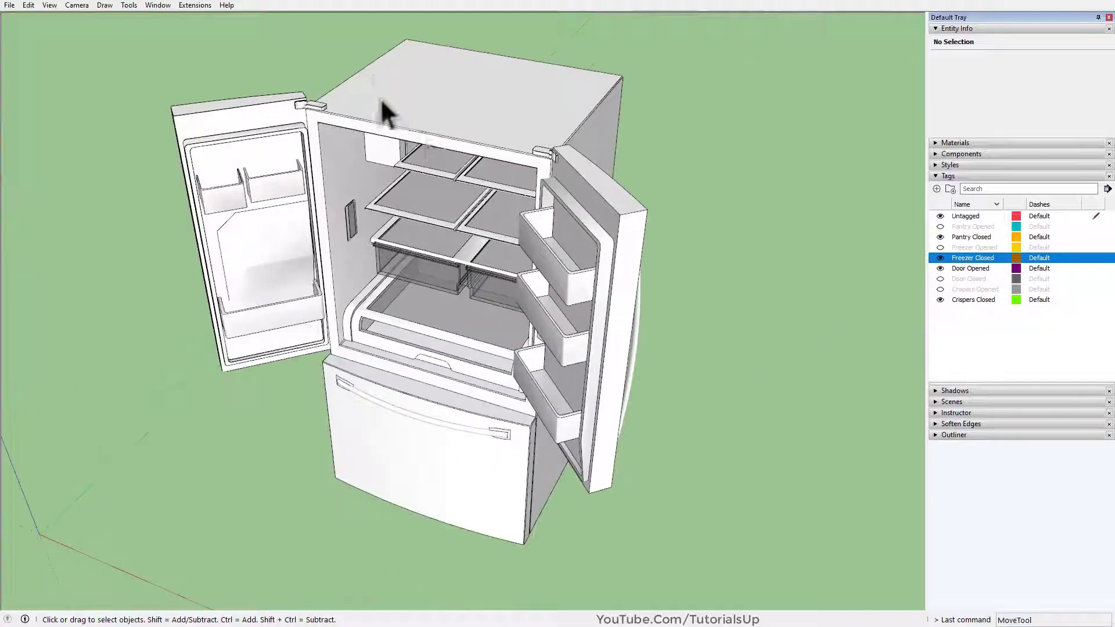
left_click(940, 278)
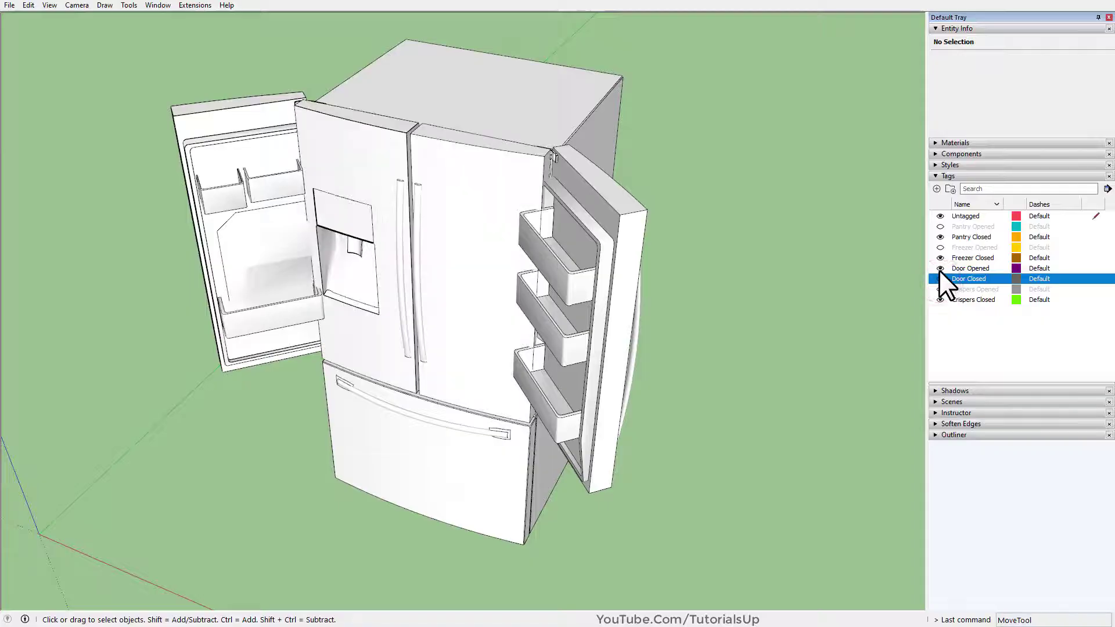
left_click(940, 268)
key("o")
middle_click_drag(355, 367, 343, 361)
scroll(462, 416, "up", 1)
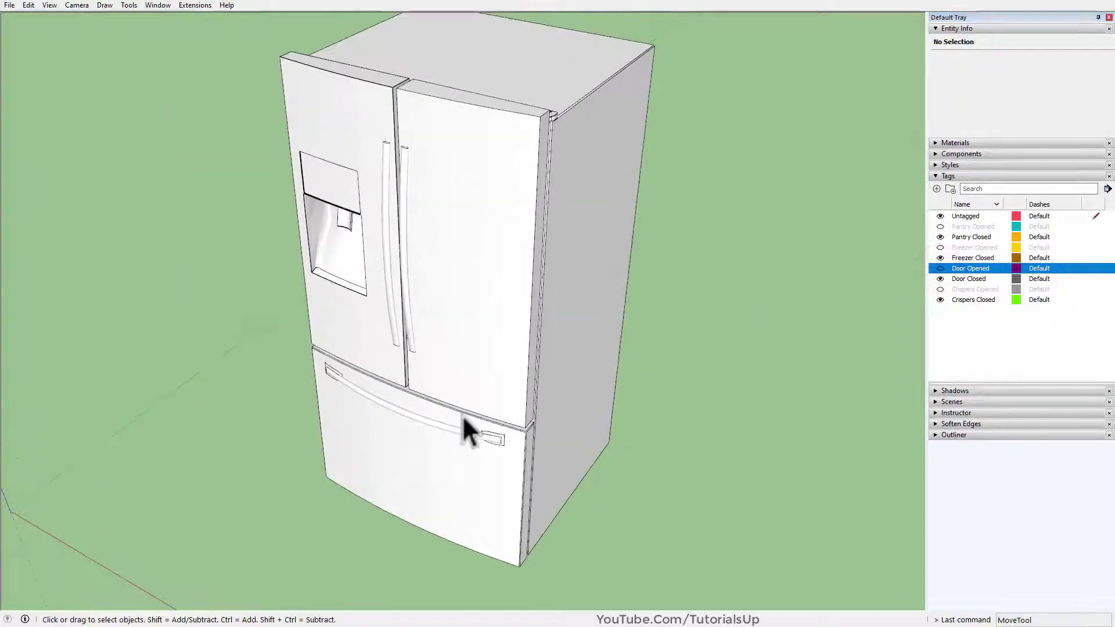
scroll(465, 430, "down", 1)
middle_click_drag(453, 399, 443, 359)
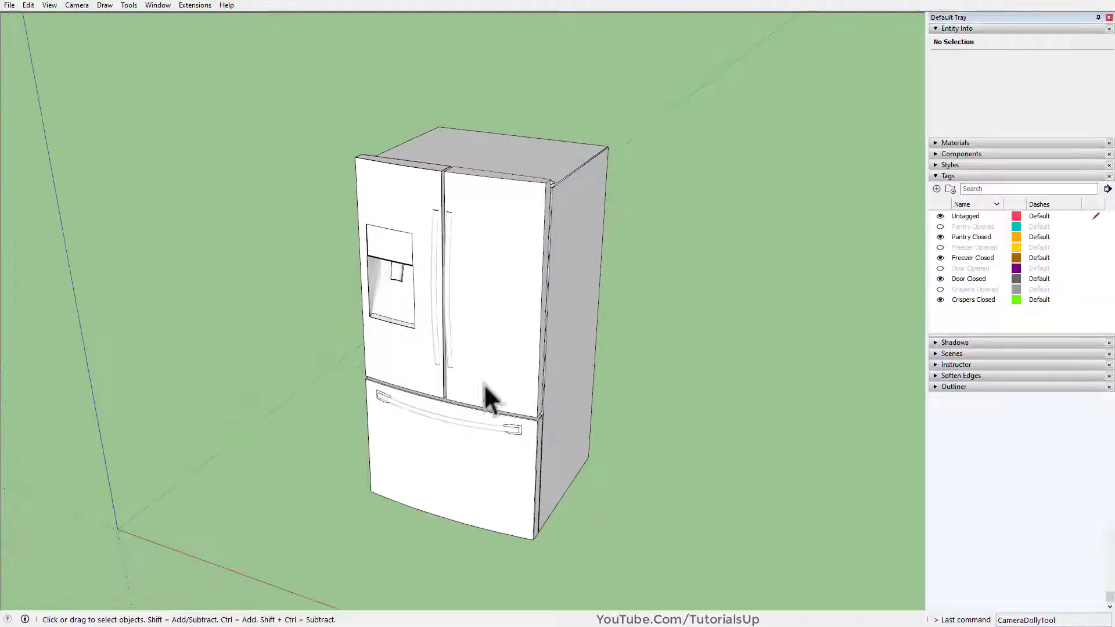
Collapse the entity information and display the scene manager with its detailed scene properties
left_click(970, 27)
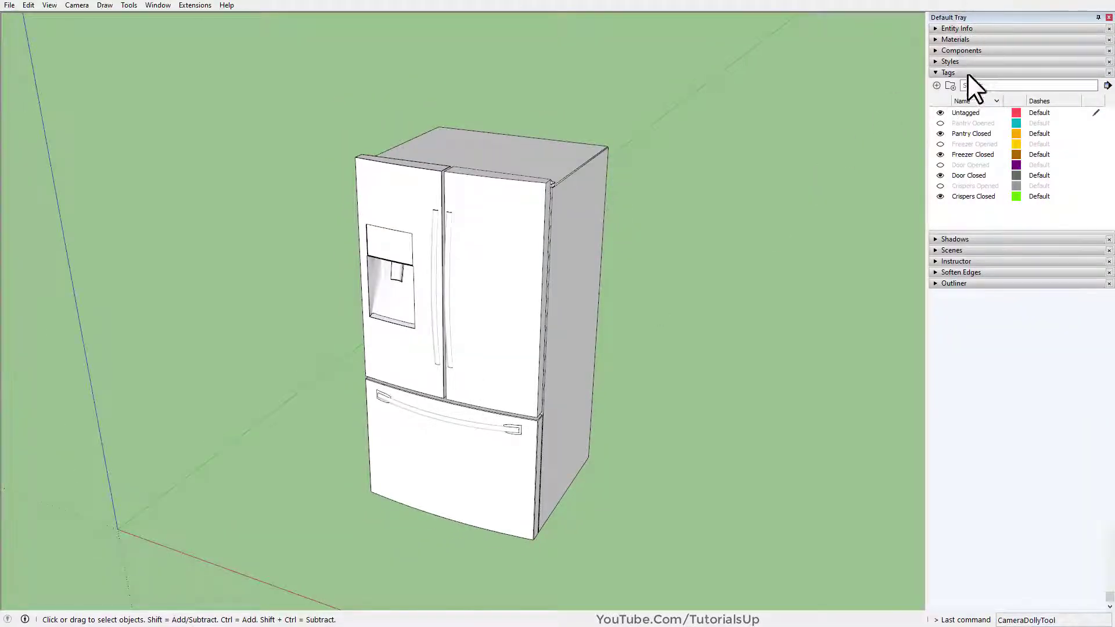
left_click(942, 251)
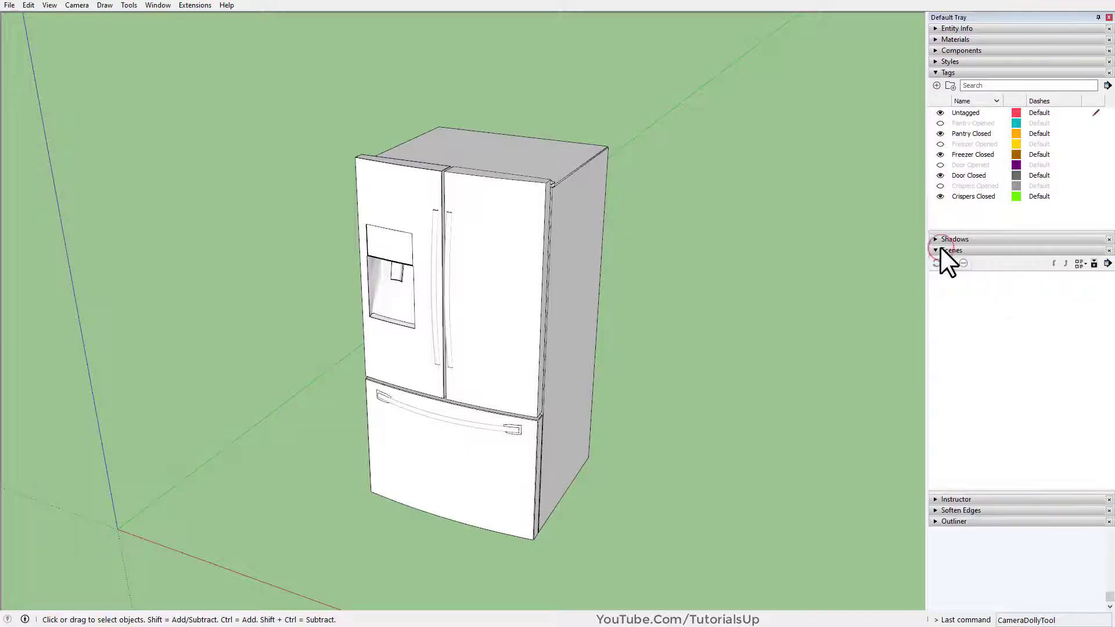
left_click(1094, 263)
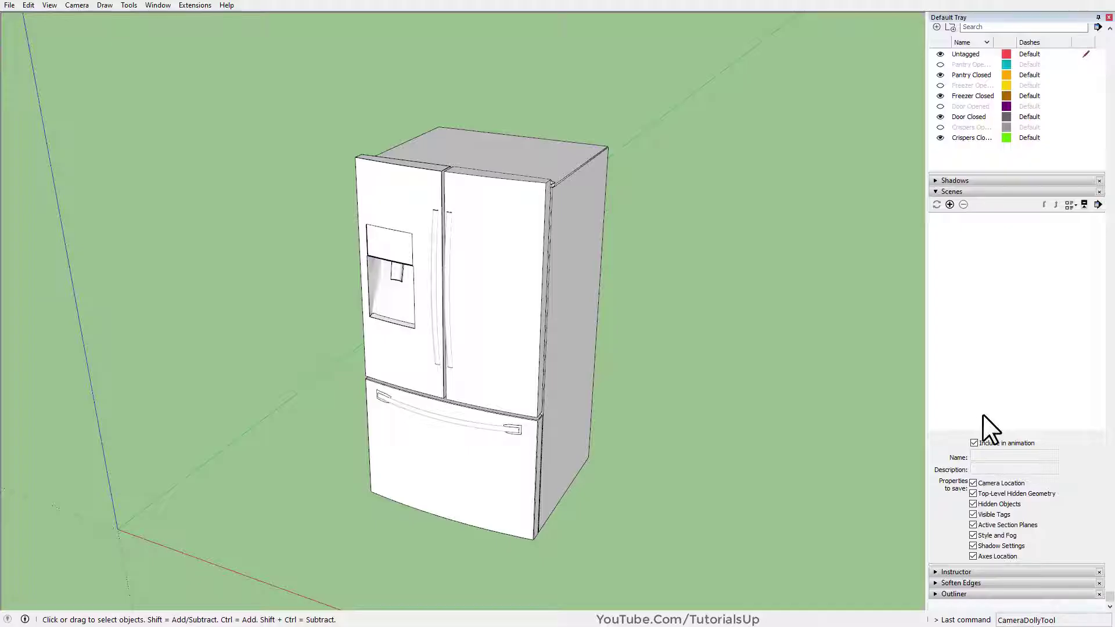
Create the first scene from a closer view of the fully closed refrigerator, saving the style changes as a new style
scroll(449, 436, "up", 3)
middle_click_drag(523, 378, 490, 393)
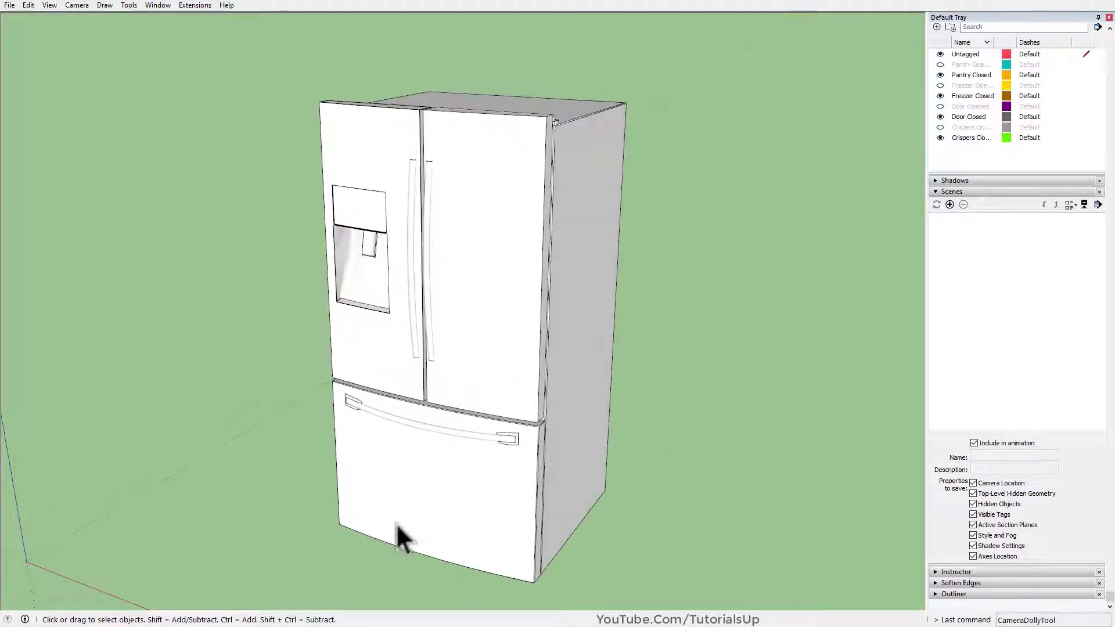
scroll(398, 531, "up", 3)
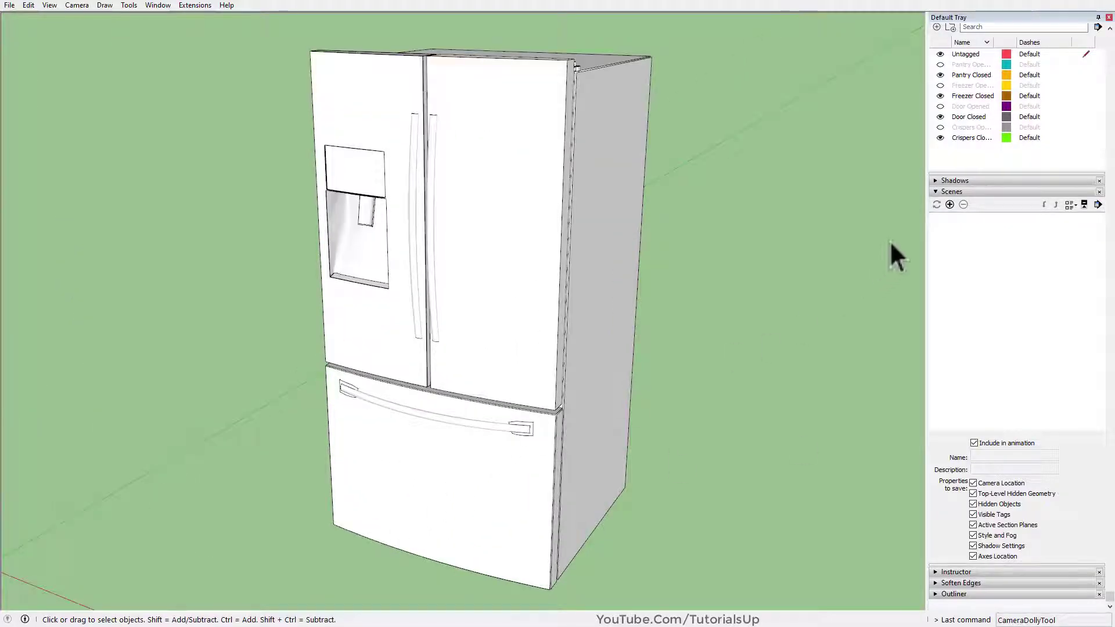
left_click(949, 204)
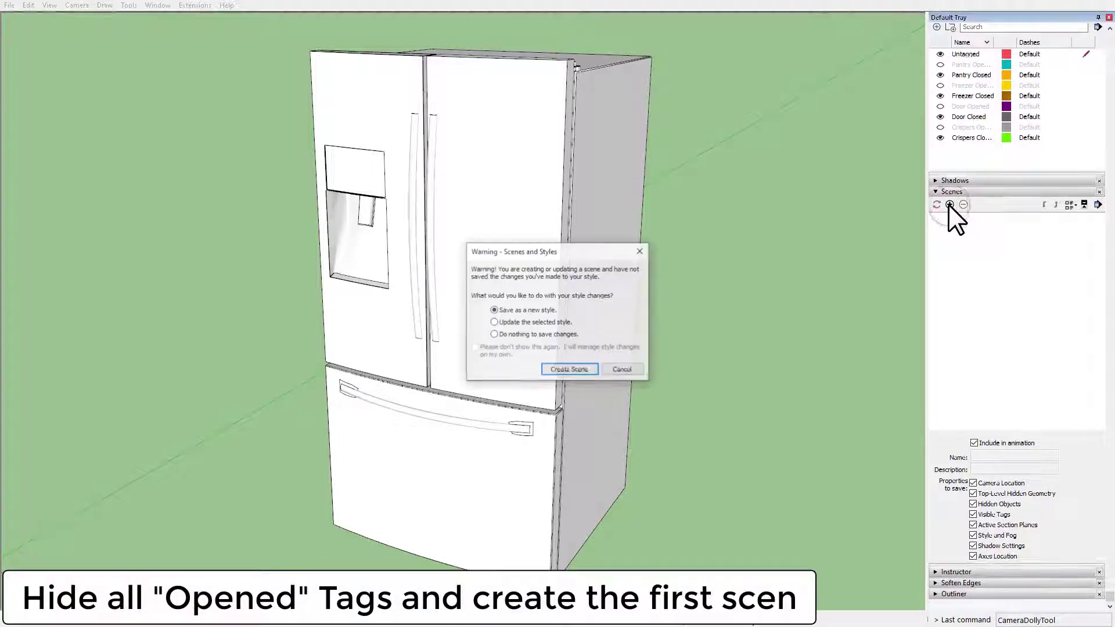
left_click(576, 368)
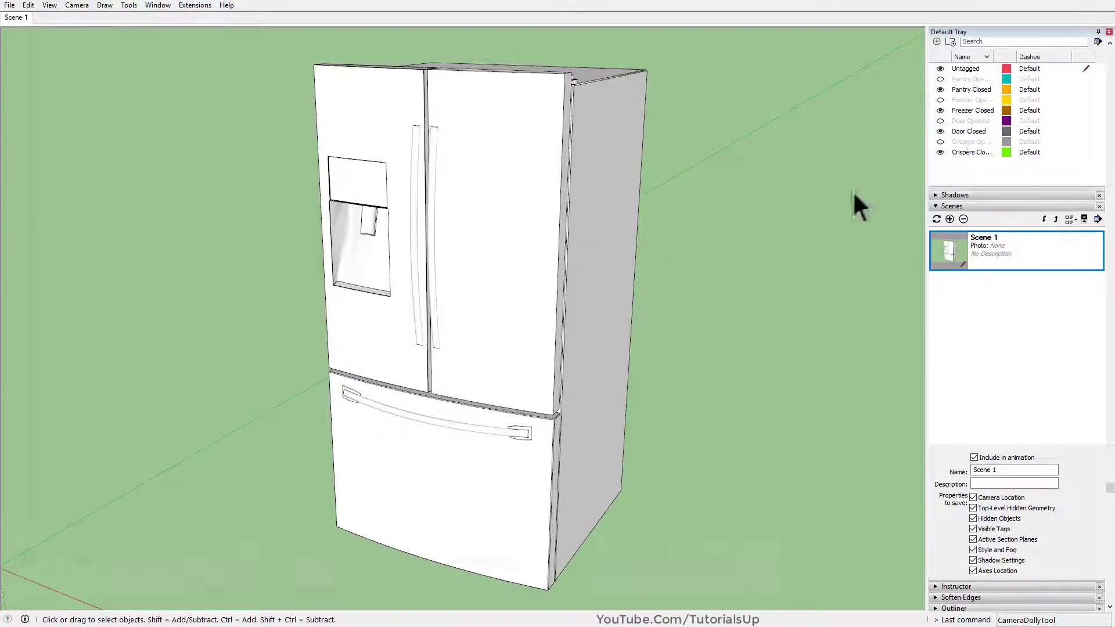
Switch the upper doors to their open position by showing the Door Opened tag and hiding Door Closed
scroll(982, 182, "up", 2)
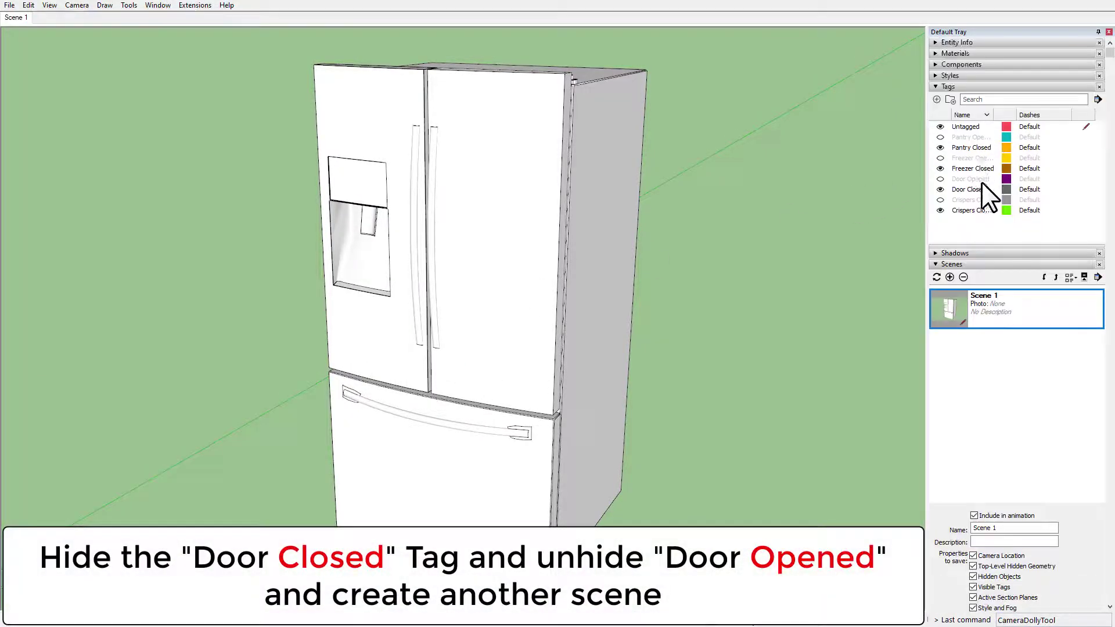
left_click(941, 179)
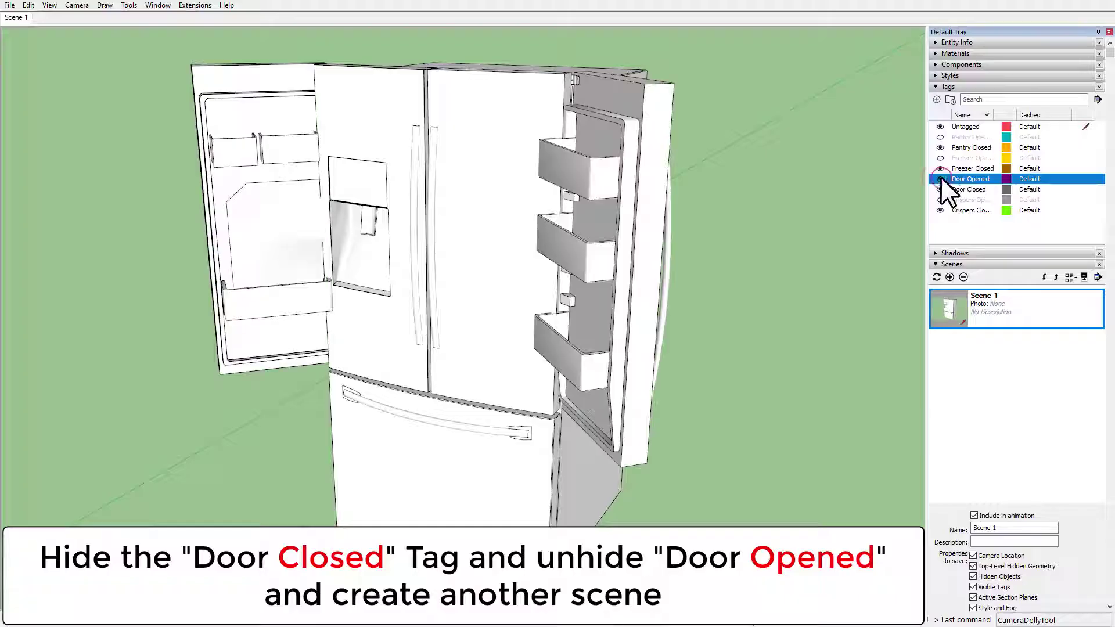
left_click(940, 189)
Add a second scene with the whole refrigerator framed from the front, looking into the interior between the open doors
middle_click_drag(325, 242, 464, 268)
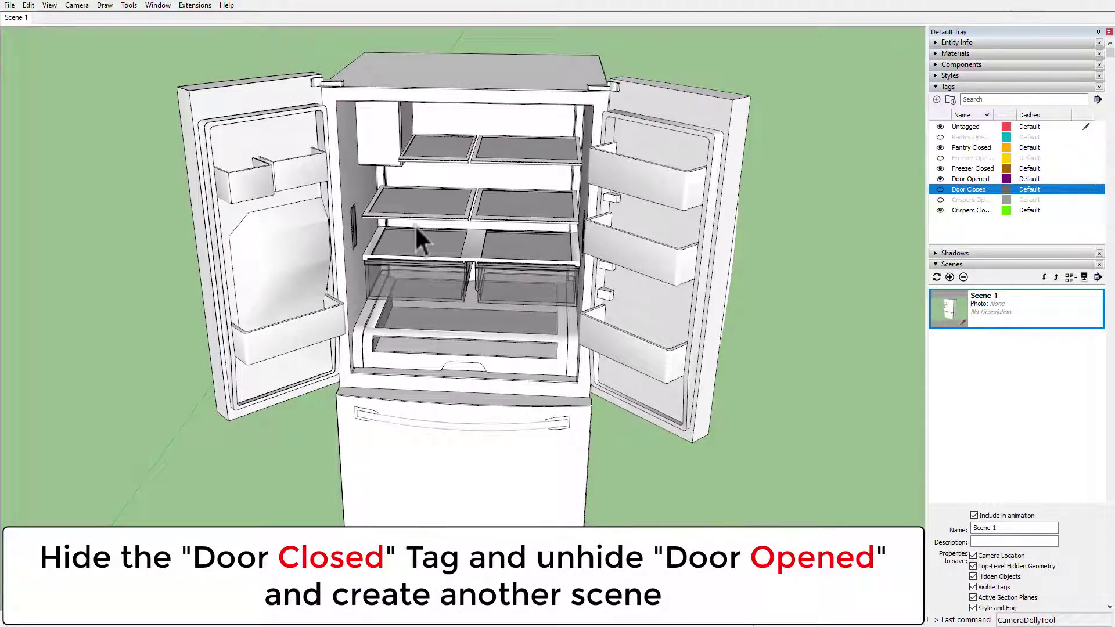
scroll(414, 224, "up", 2)
scroll(614, 246, "down", 1)
middle_click_drag(629, 295, 586, 293)
scroll(537, 369, "down", 1)
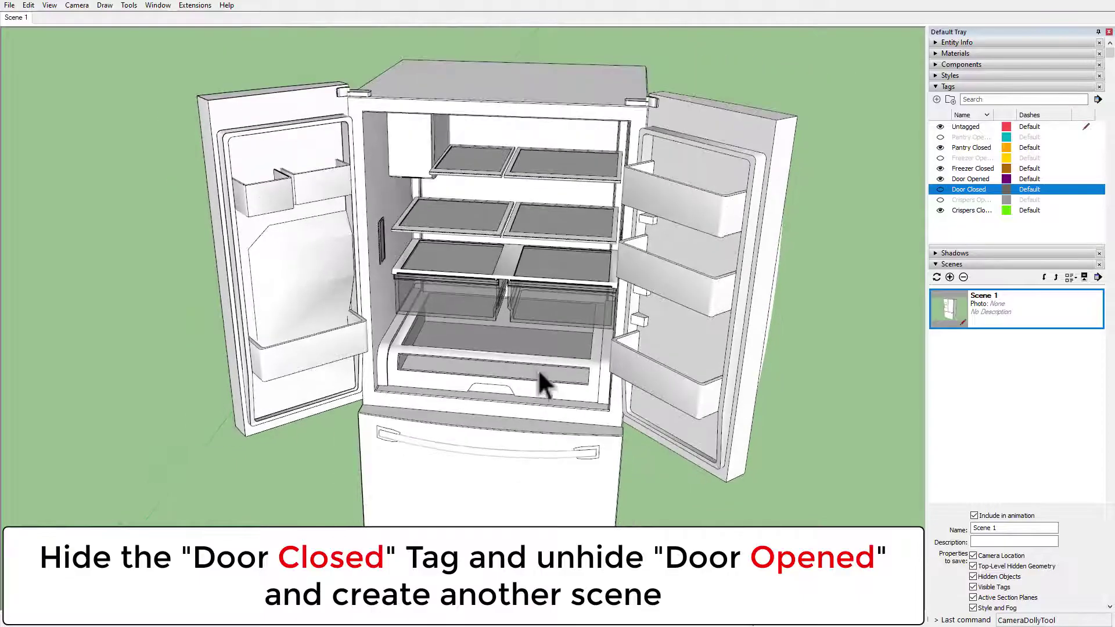
scroll(399, 281, "up", 1)
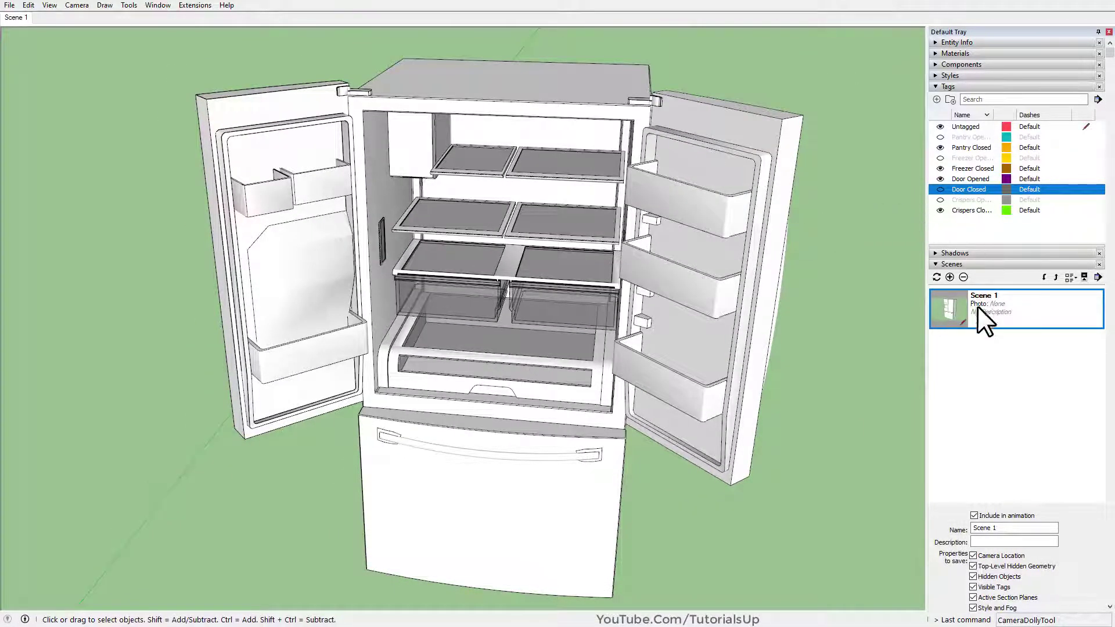
left_click(950, 277)
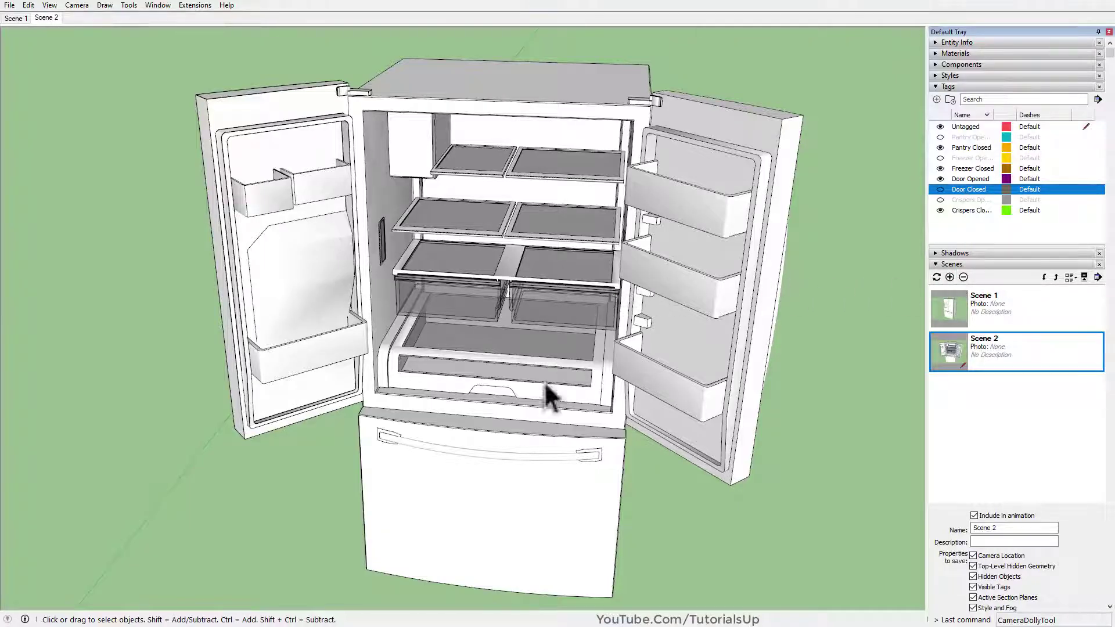
Show the Freezer Opened tag, hide Freezer Closed, and add a third scene looking down on the open freezer drawer
middle_click_drag(490, 351, 510, 435)
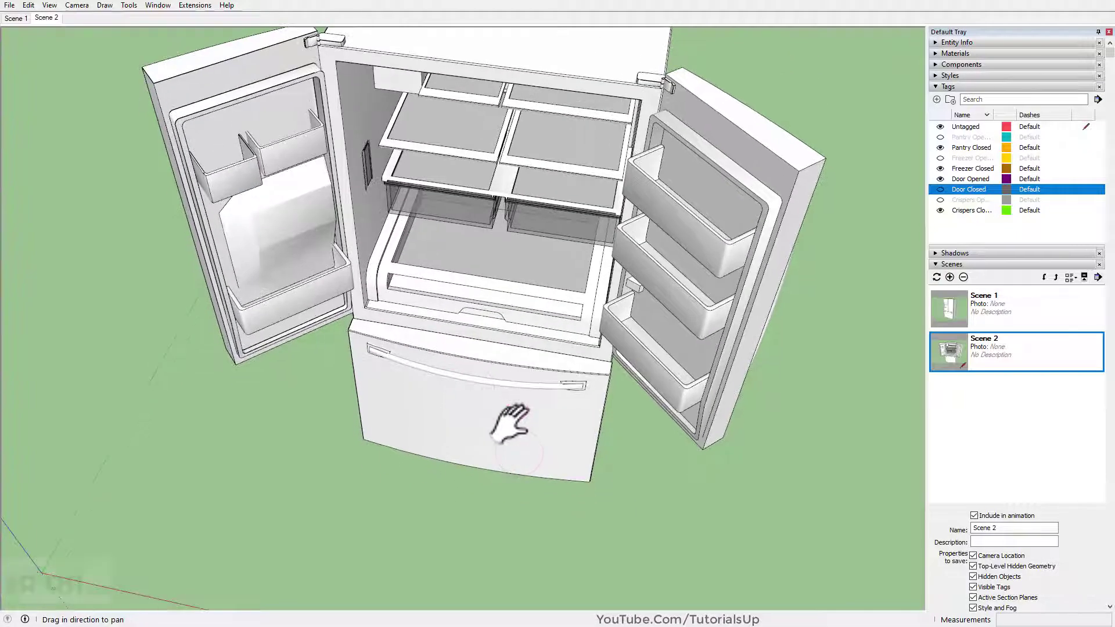
left_click_drag(510, 425, 510, 428)
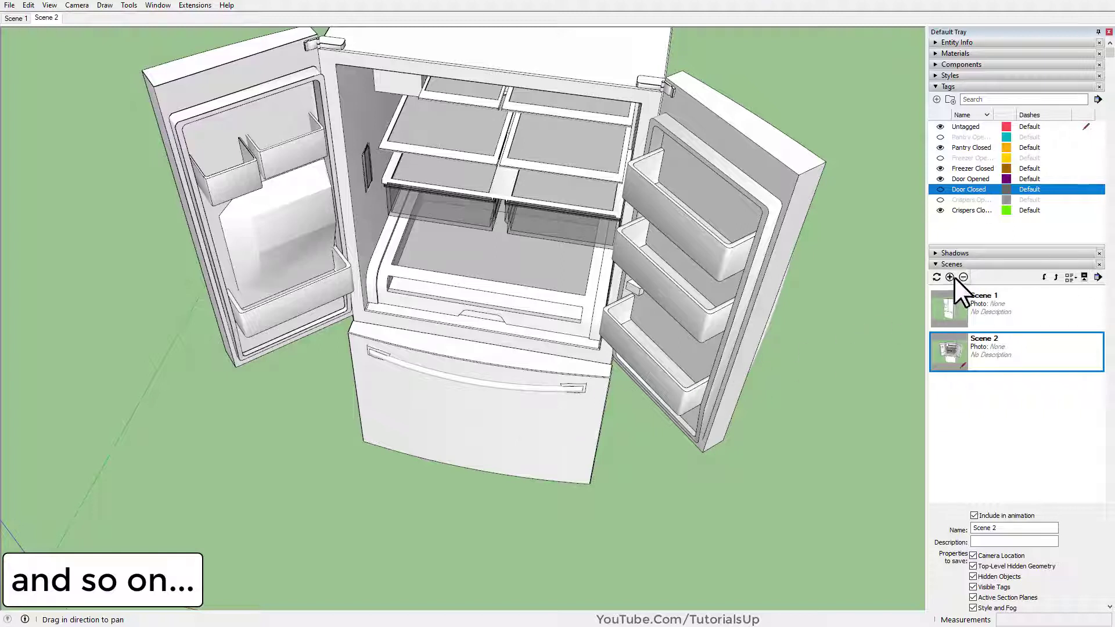
left_click(939, 158)
left_click(939, 167)
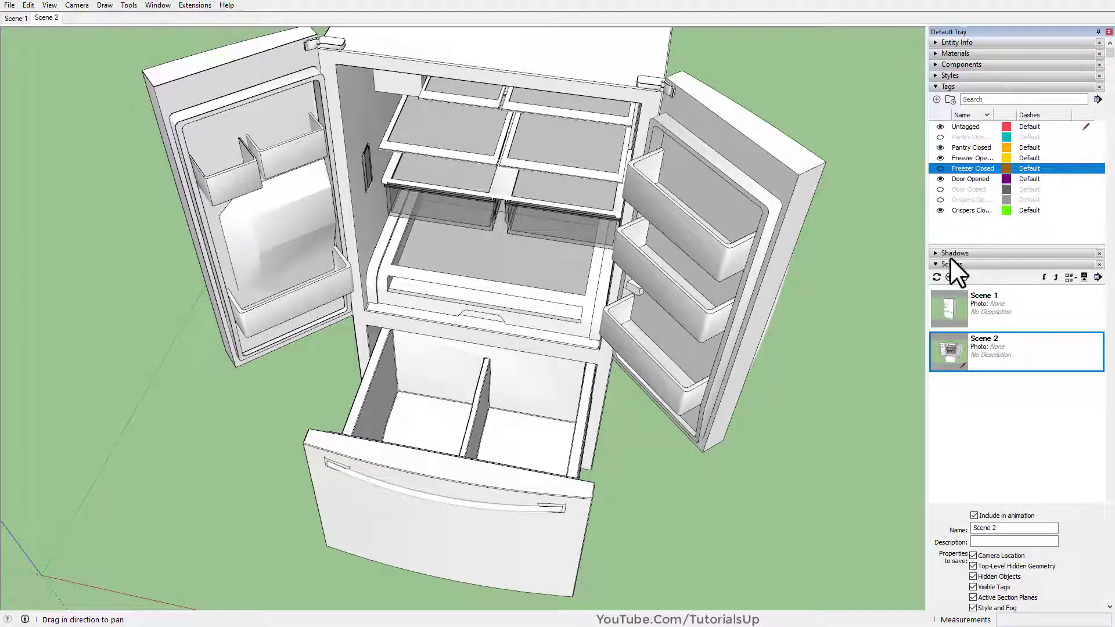
left_click(948, 277)
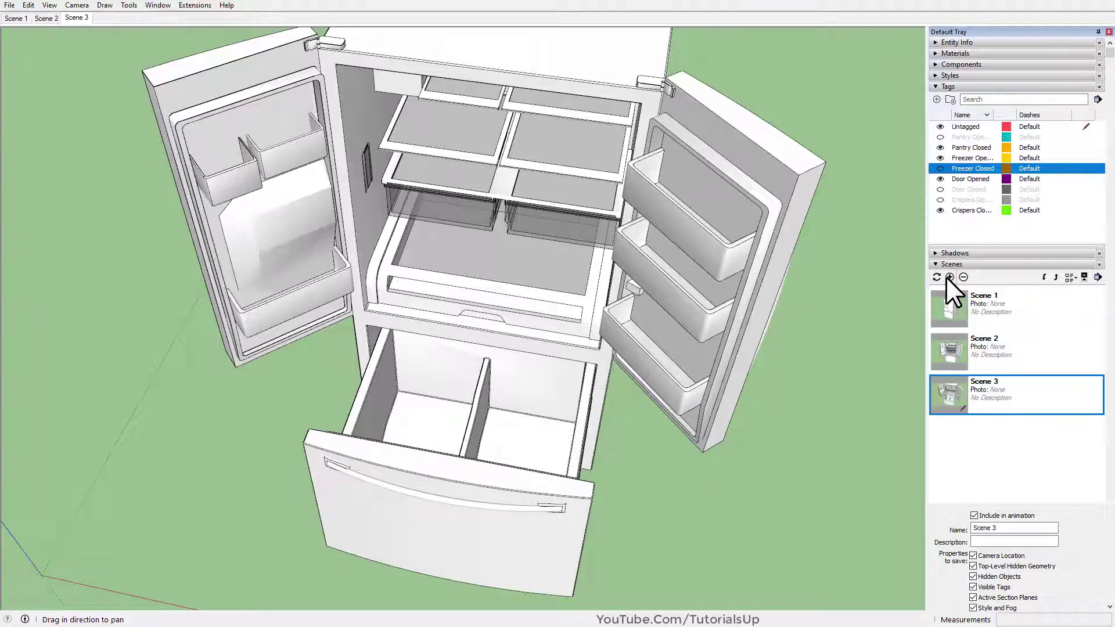
Go through Scene 1, Scene 2 and Scene 3 to check the transitions between them
left_click(17, 18)
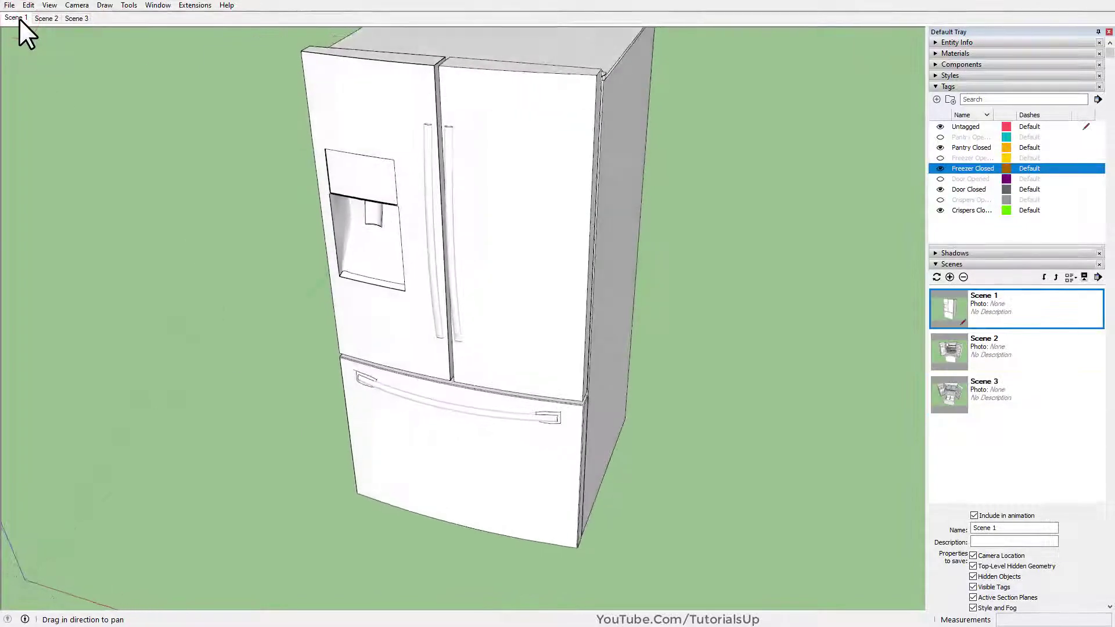
left_click(50, 19)
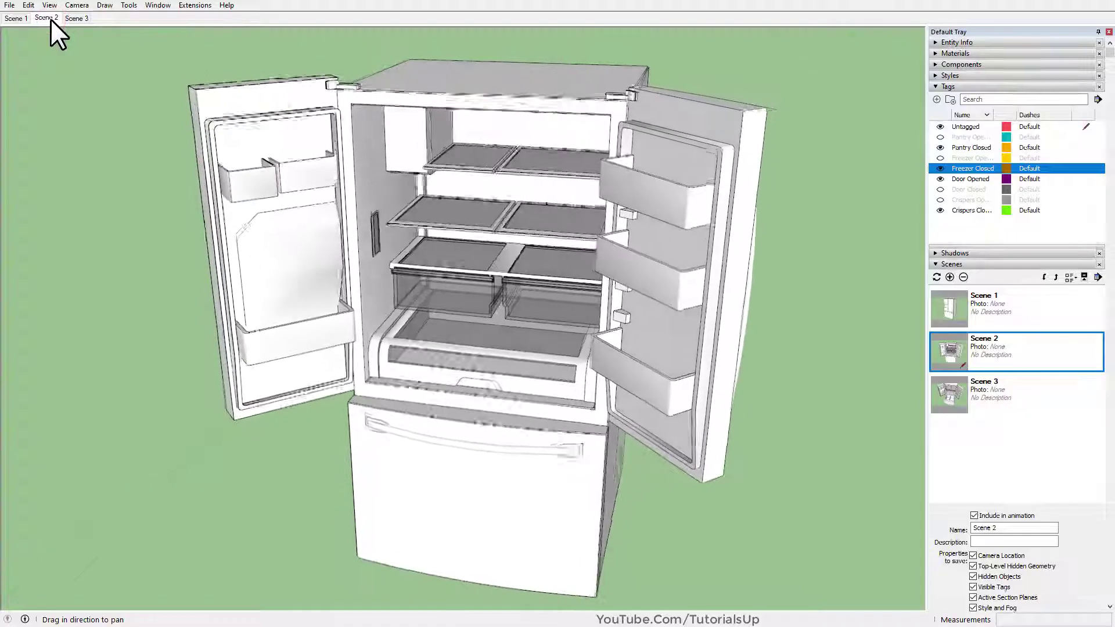
left_click(83, 18)
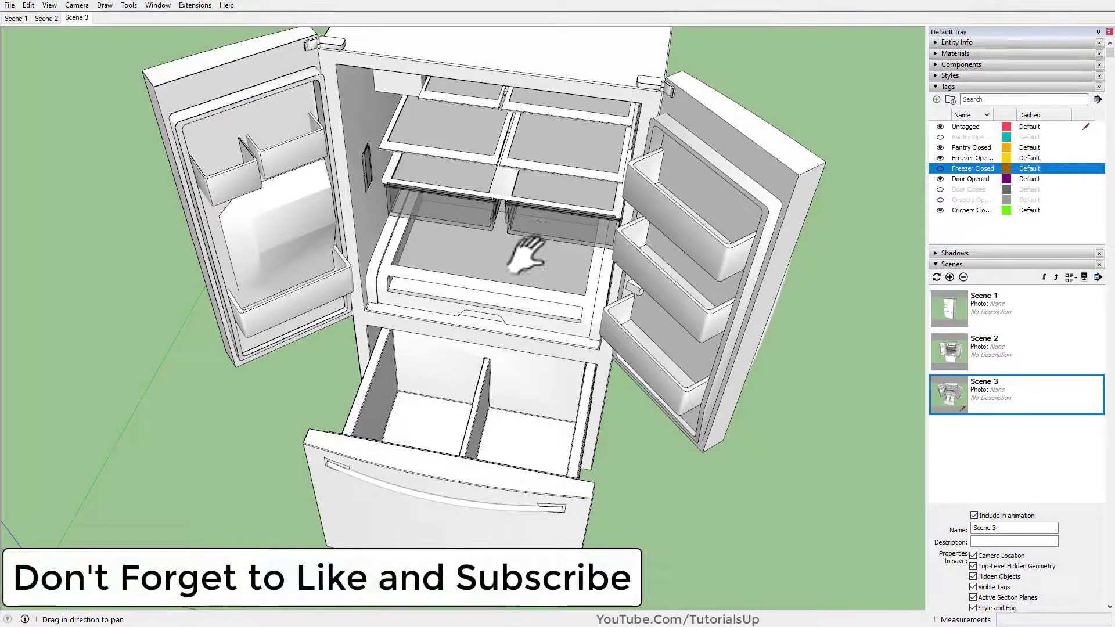
Show the Pantry Opened tag, hide Pantry Closed, and add a fourth scene with a close-up of the open pantry drawer
scroll(537, 203, "up", 3)
scroll(538, 203, "up", 3)
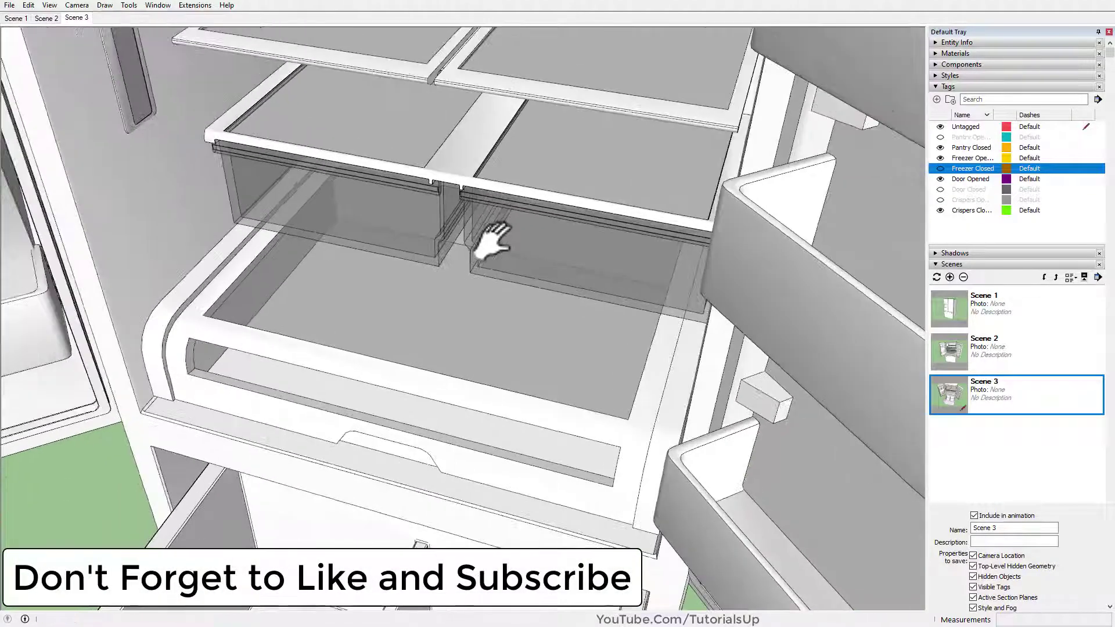
left_click_drag(440, 327, 447, 264)
scroll(489, 274, "down", 1)
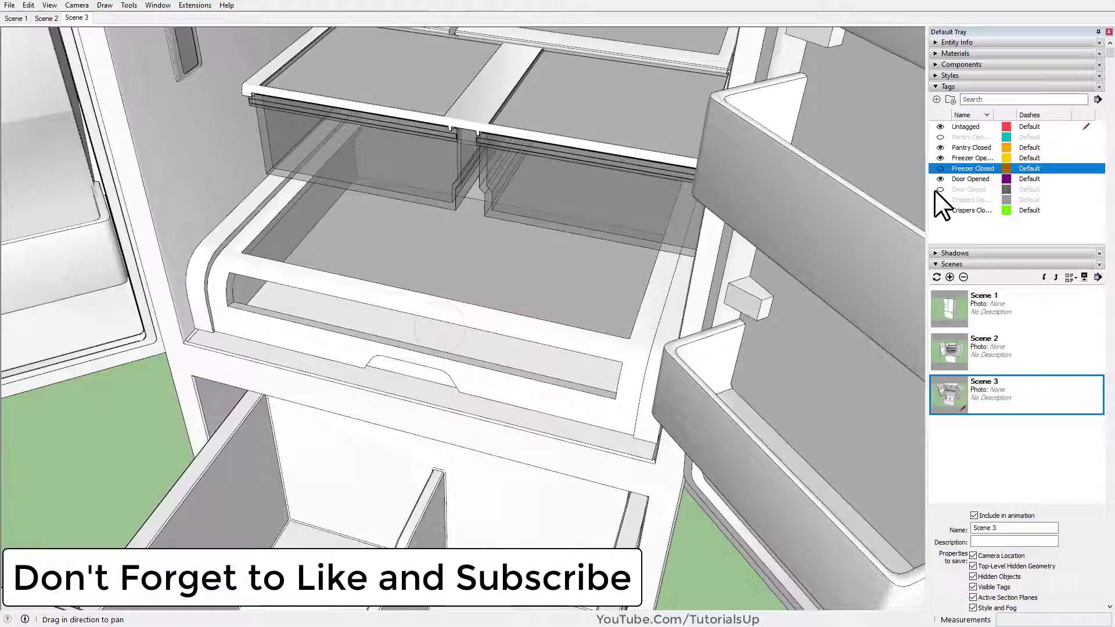
left_click(939, 137)
left_click(939, 148)
scroll(482, 305, "up", 2)
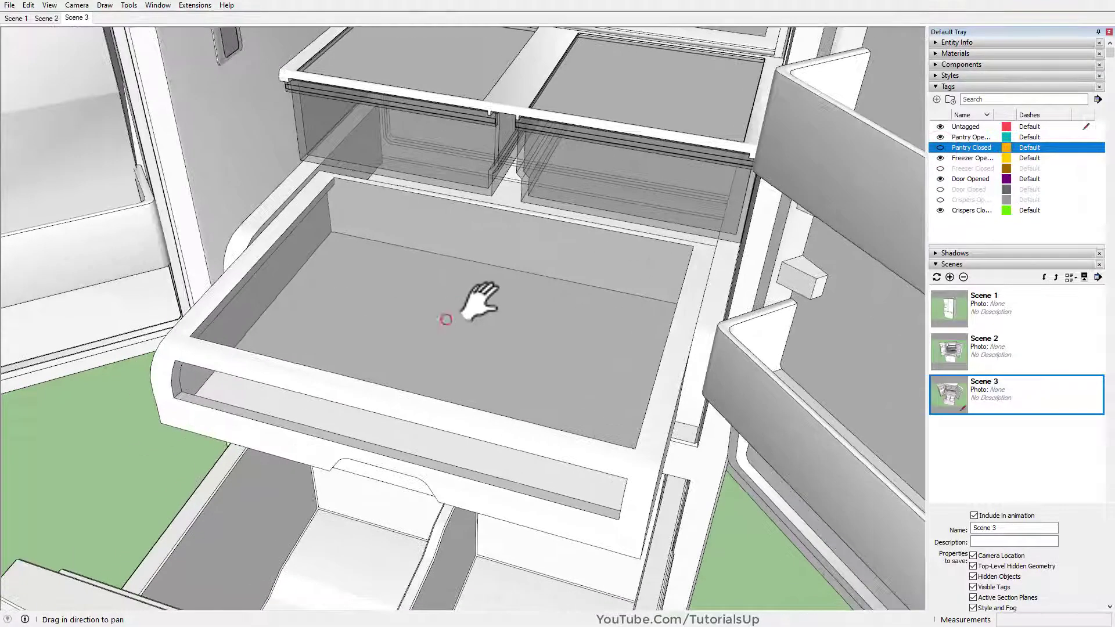
left_click(949, 278)
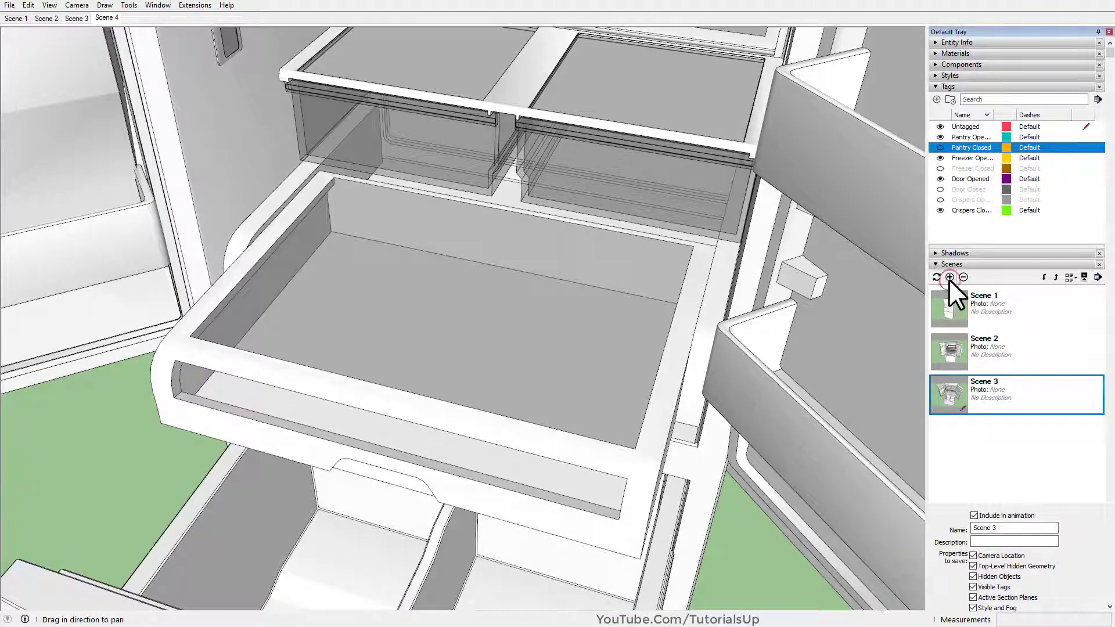
Hide the Crispers Closed tag, show Crispers Opened, and add a fifth scene with a close-up of the open crisper drawers
left_click_drag(423, 266, 515, 352)
scroll(516, 352, "up", 1)
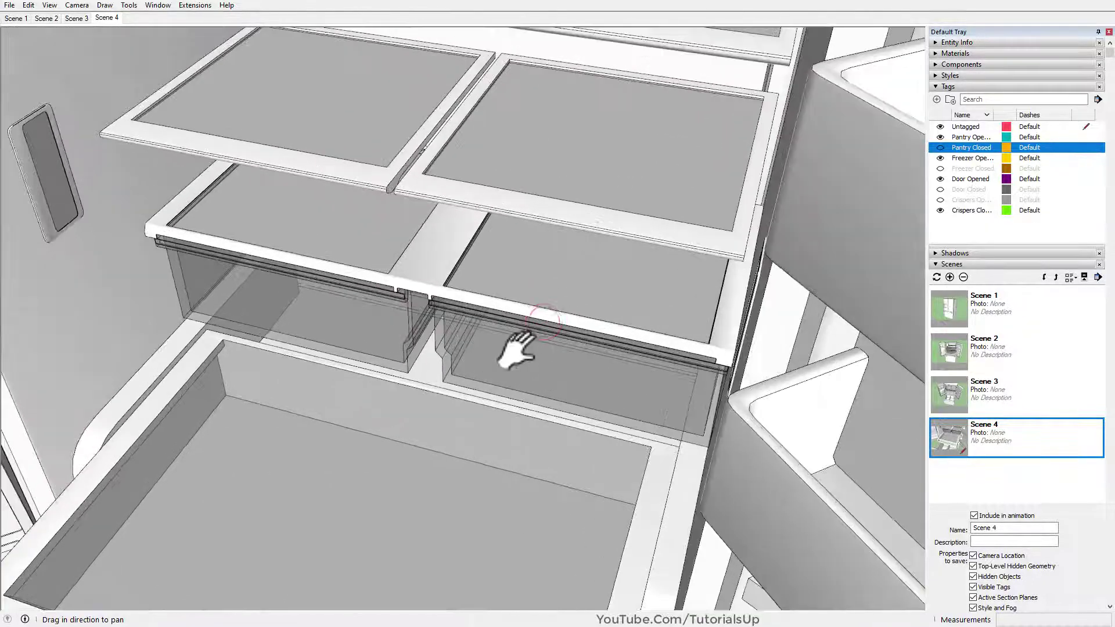
left_click(940, 210)
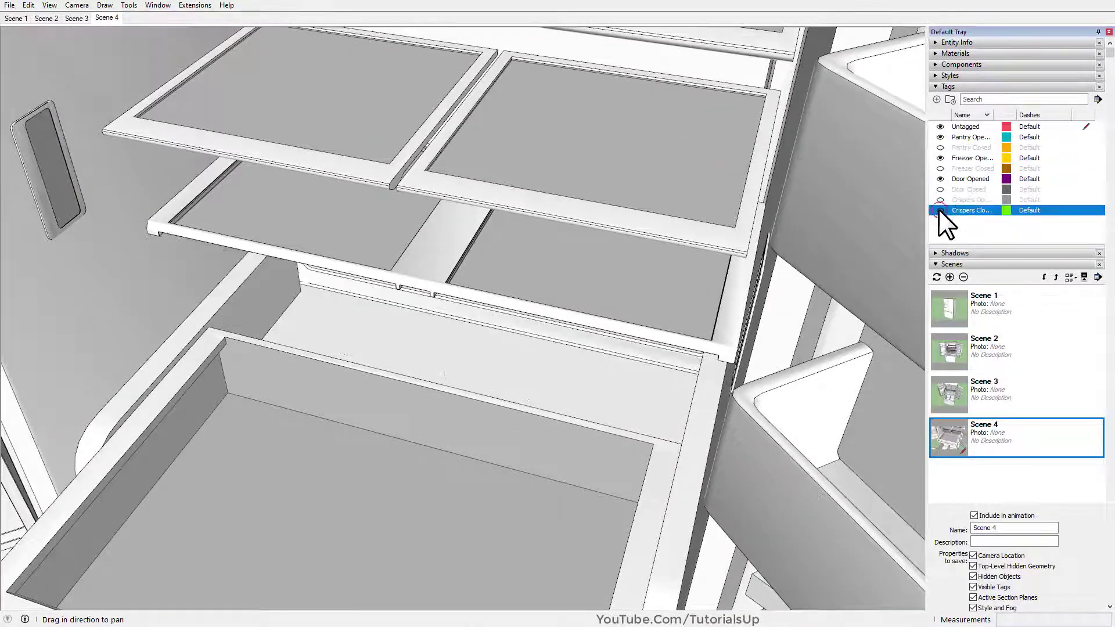
left_click(939, 198)
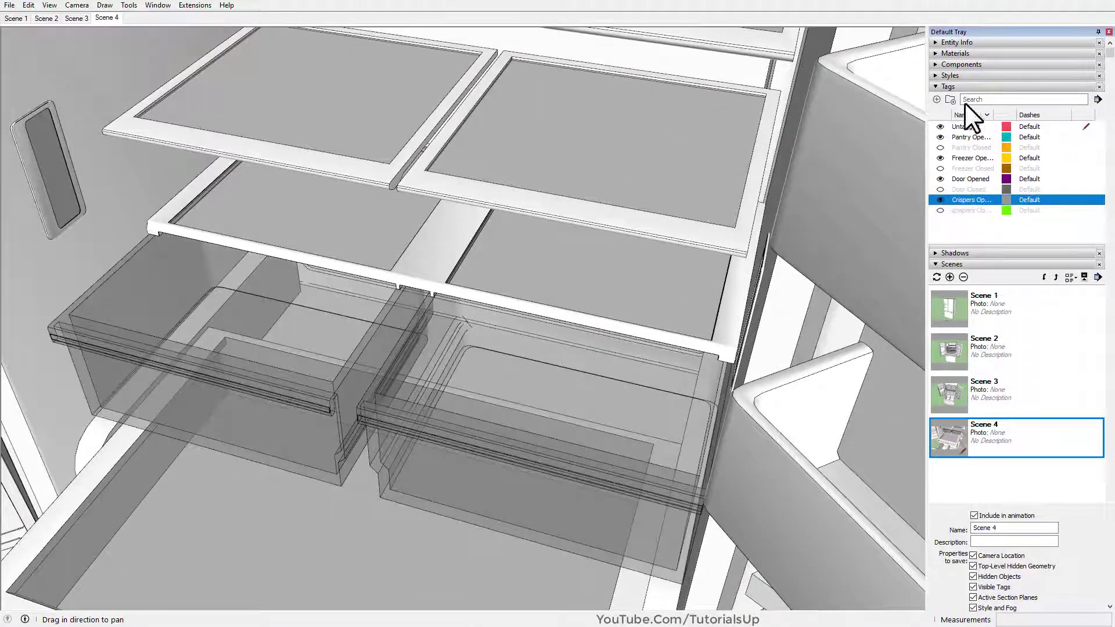
left_click(949, 277)
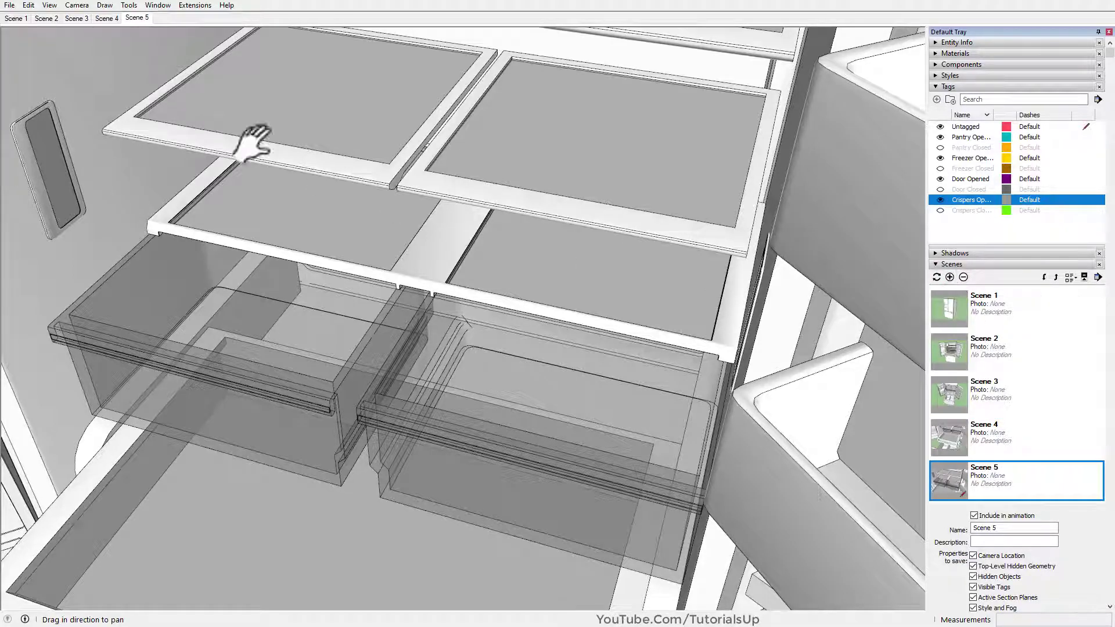
Play through all the scenes from Scene 1 to Scene 5 to check the opening sequence
left_click(14, 20)
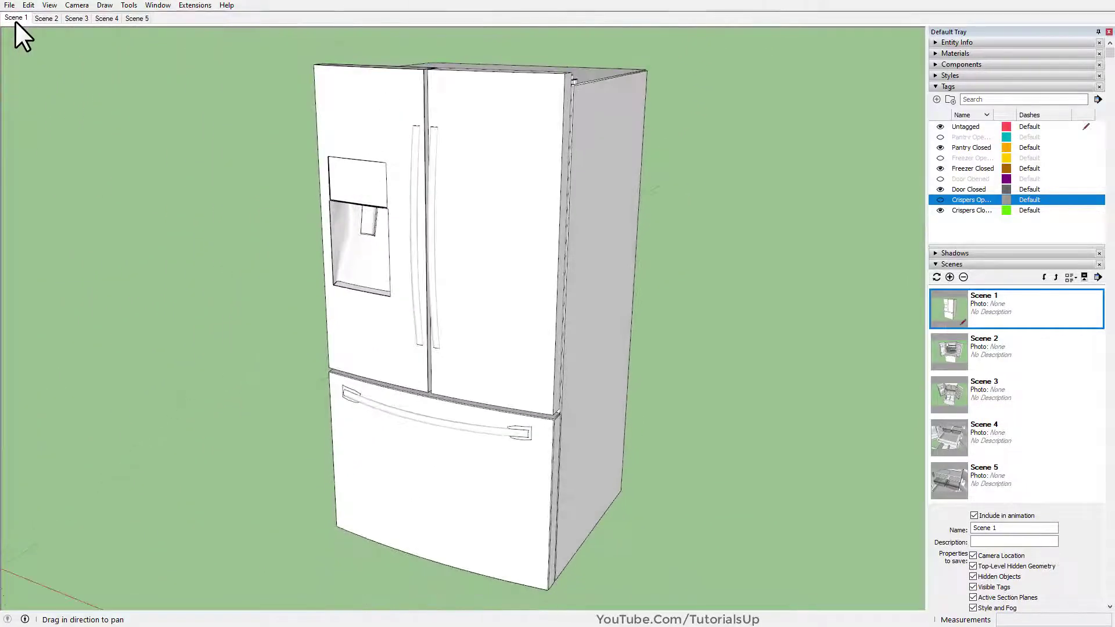
left_click(49, 19)
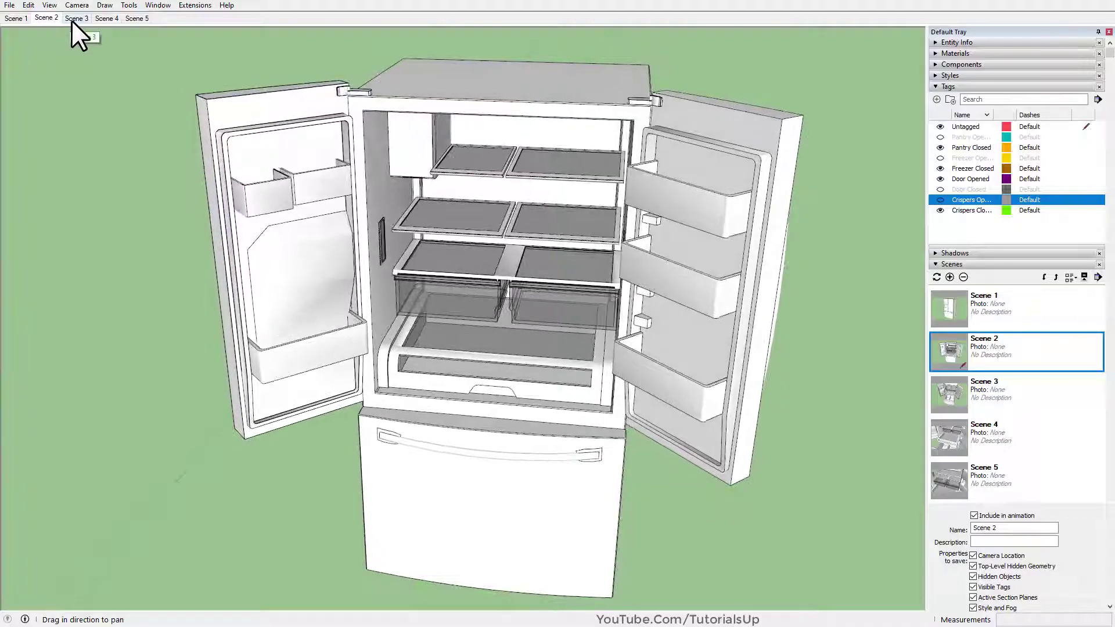
left_click(72, 20)
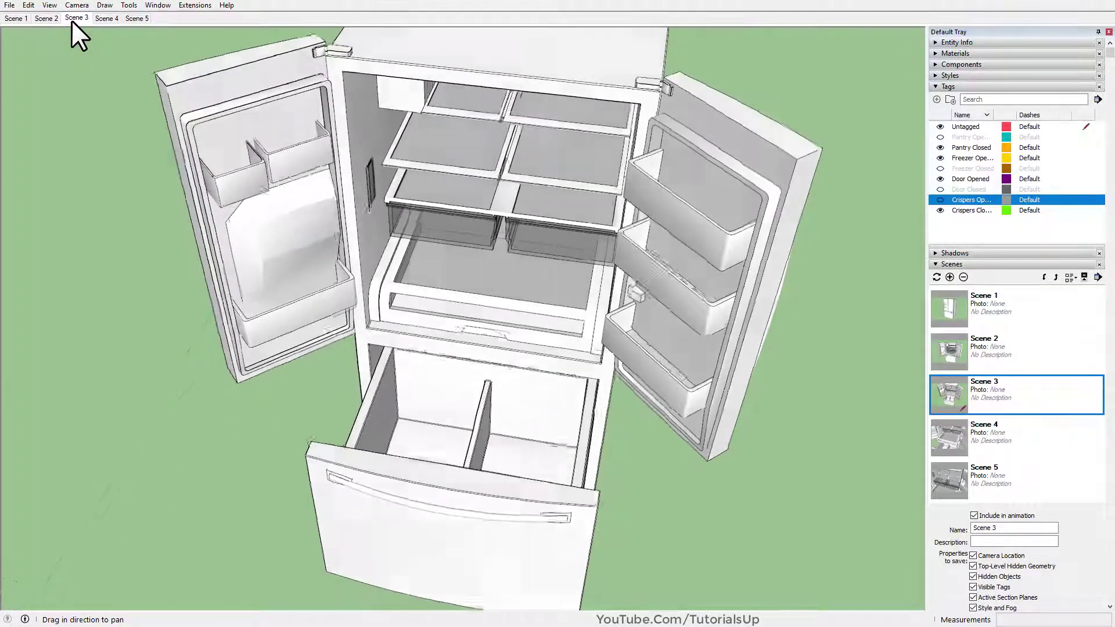
left_click(109, 18)
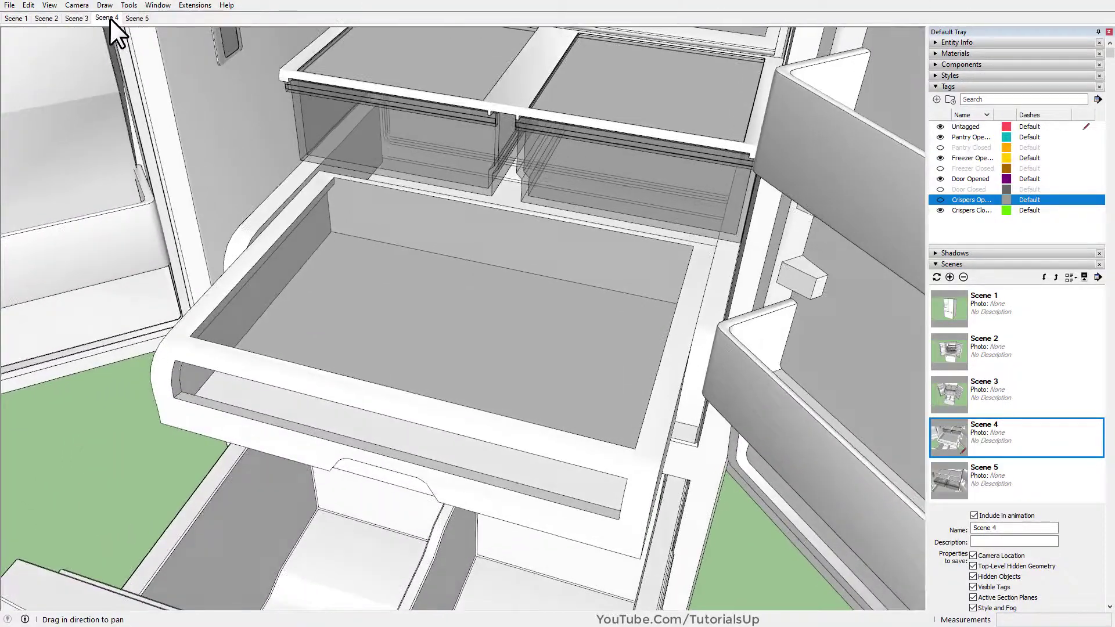
left_click(138, 18)
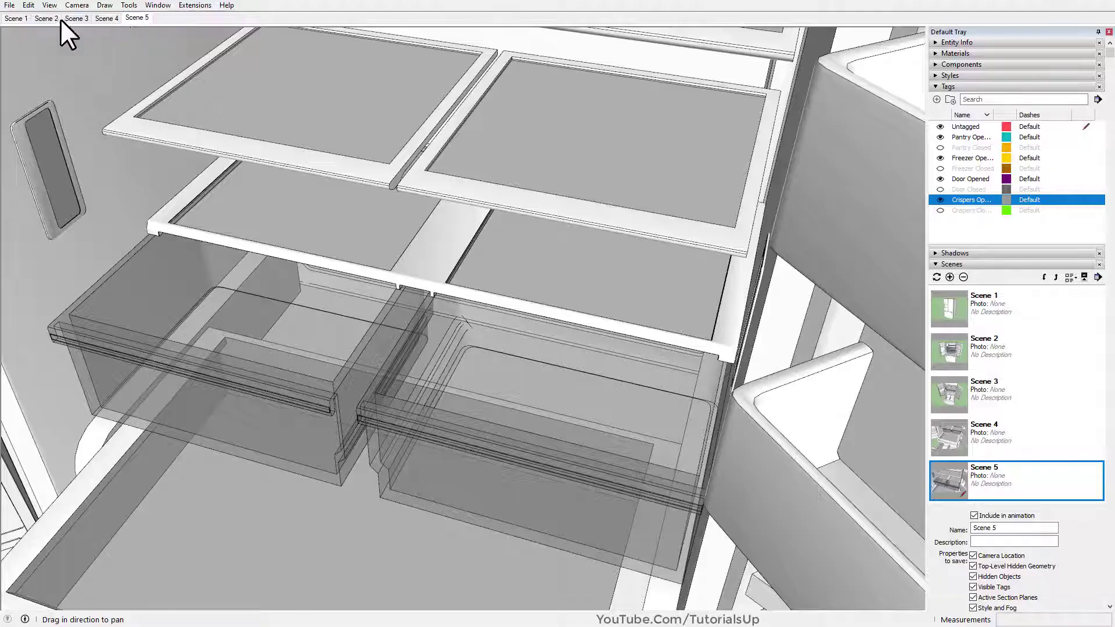
Return to Scene 1 and exclude the camera location from its saved properties
left_click(17, 18)
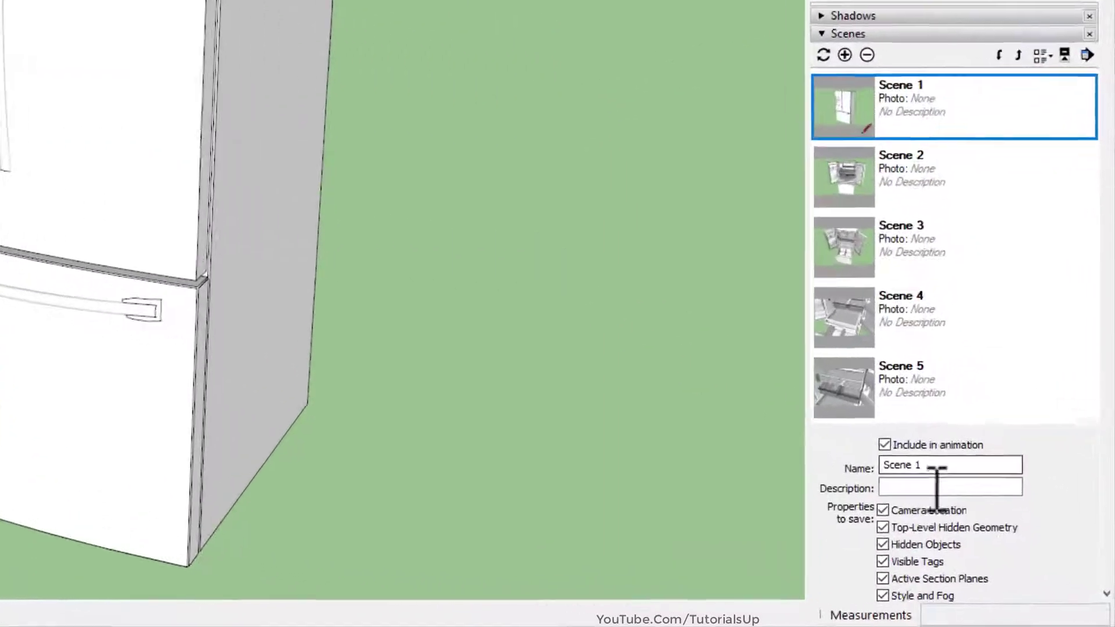
left_click(875, 506)
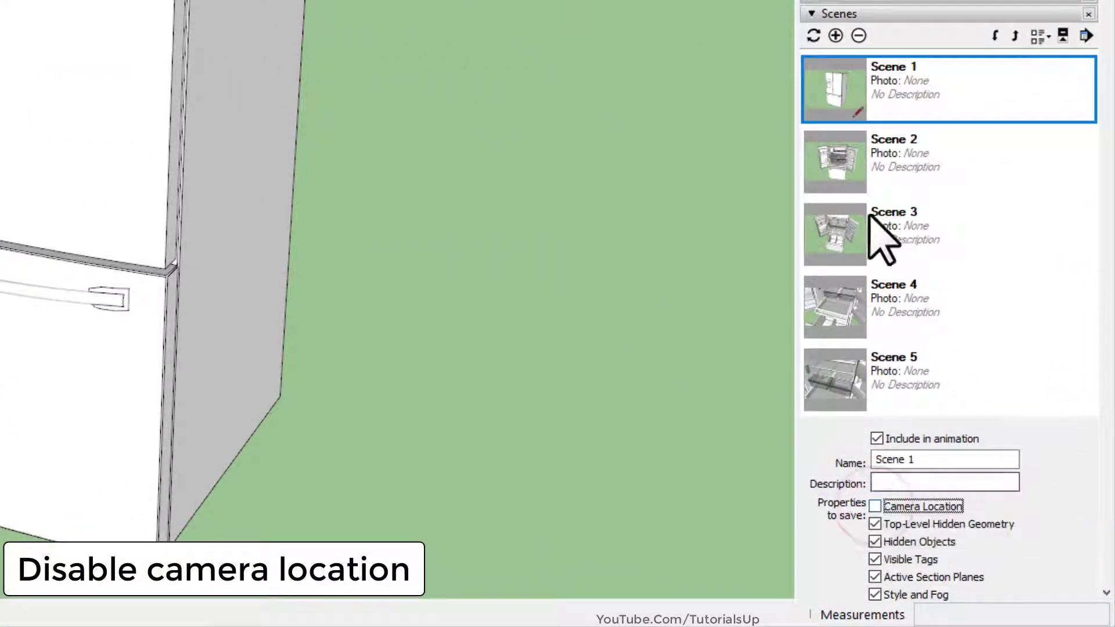
Exclude the camera location from the saved properties of Scenes 2, 3, 4 and 5
left_click(923, 175)
left_click(875, 506)
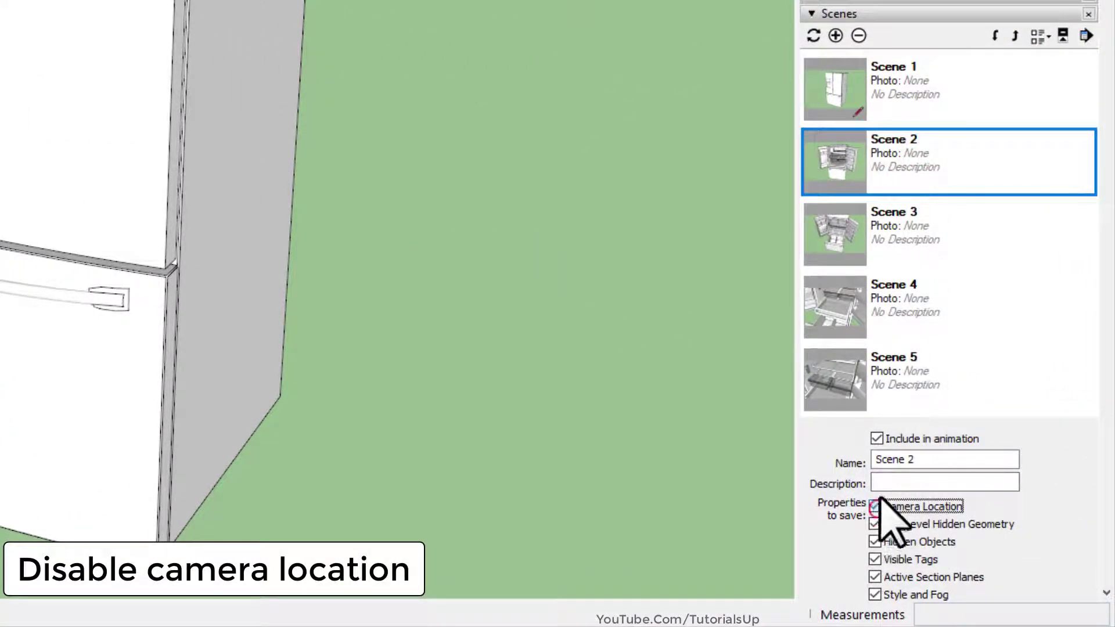
left_click(910, 221)
left_click(875, 506)
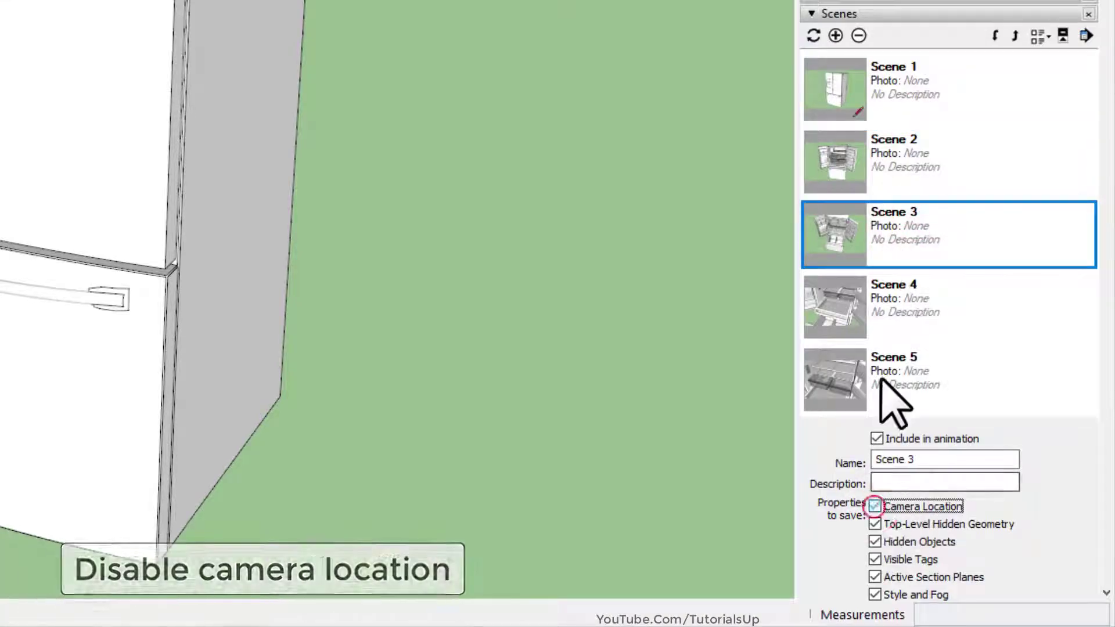
left_click(904, 308)
left_click(875, 506)
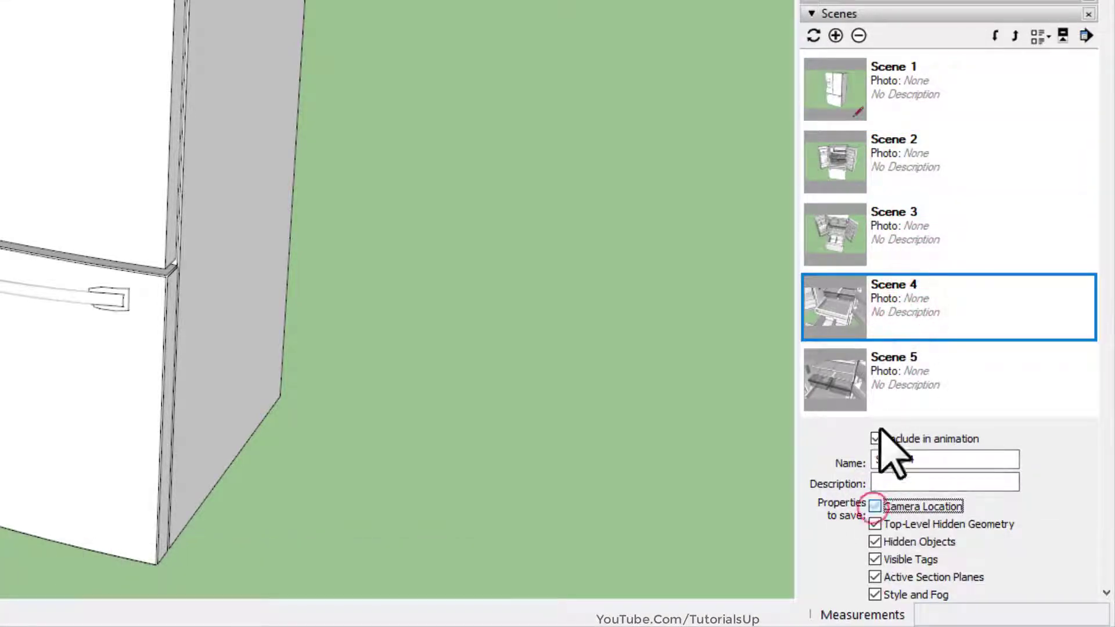
left_click(888, 388)
left_click(875, 507)
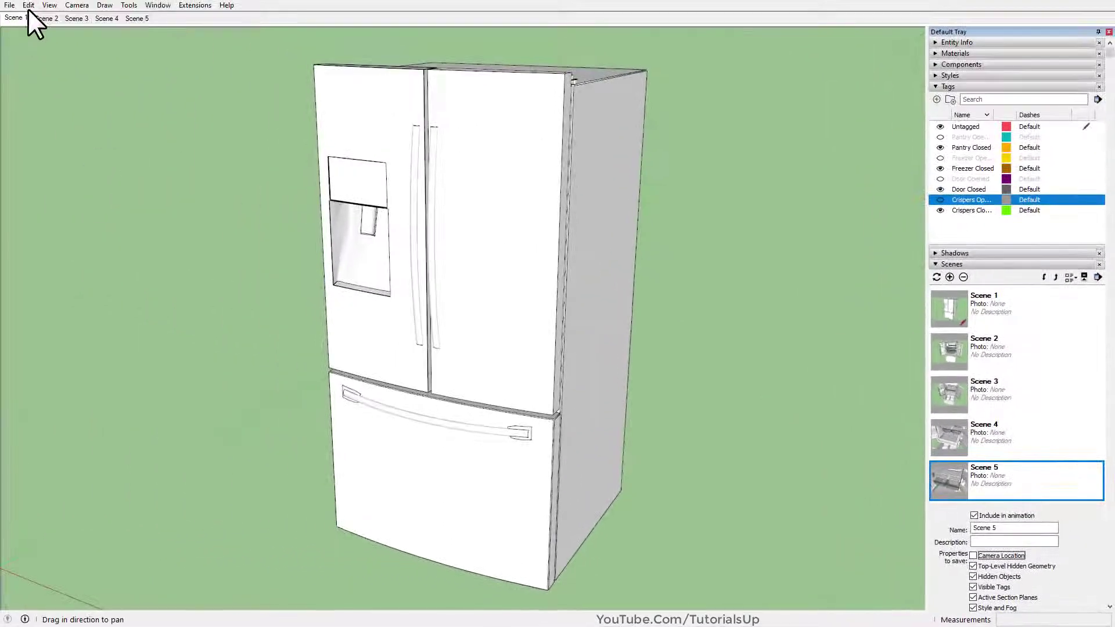
Step through Scenes 2 to 5 and back to Scene 1 to check that the parts open from one fixed view
left_click(45, 15)
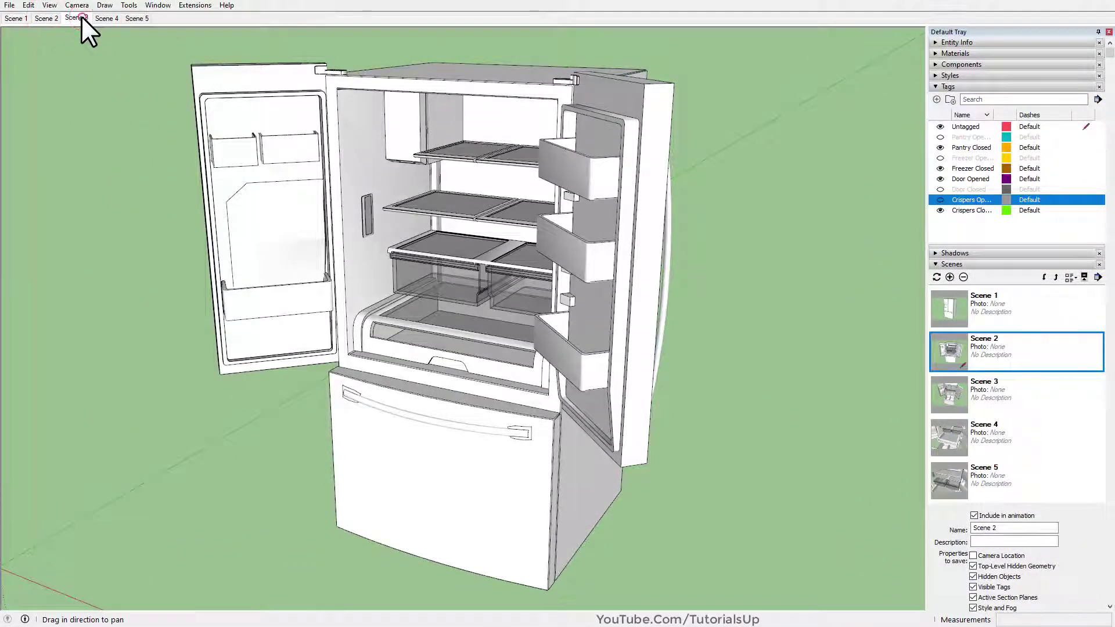
left_click(82, 16)
left_click(107, 17)
left_click(142, 18)
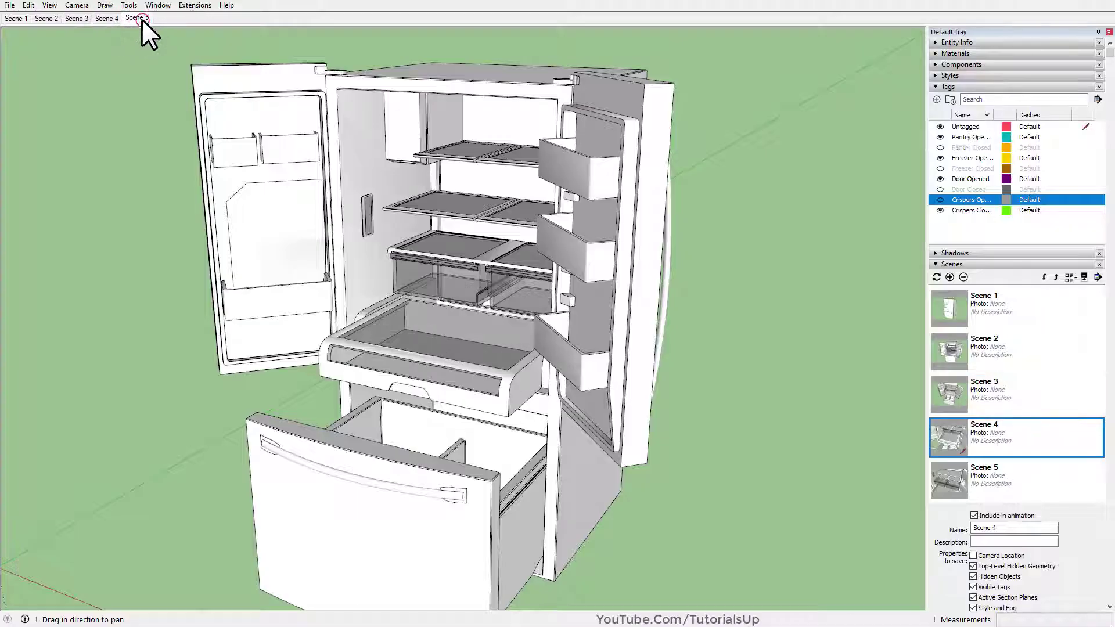
left_click(106, 17)
left_click(76, 17)
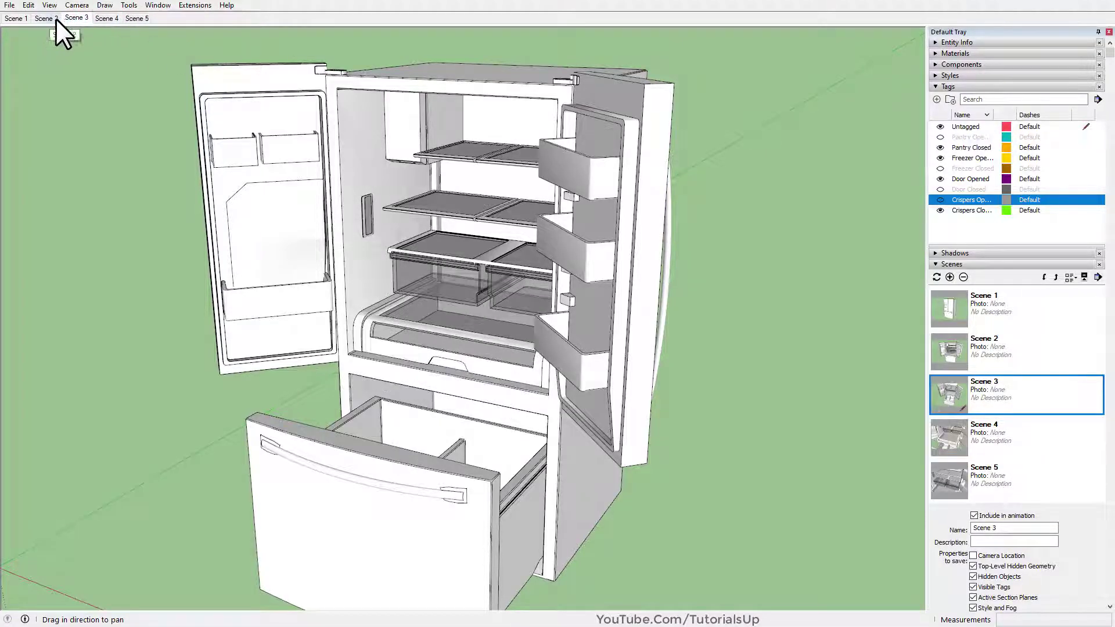
left_click(47, 18)
left_click(1, 19)
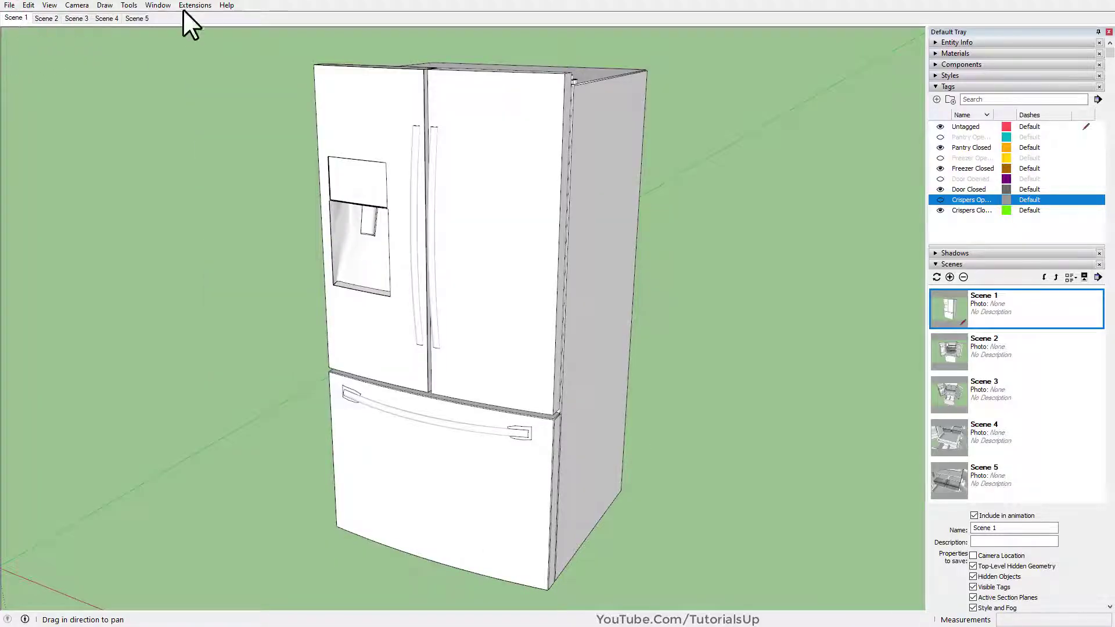
In the model's animation settings, set the scene transition time to 0.5 seconds and reduce the scene delay by one increment
left_click(163, 6)
left_click(196, 67)
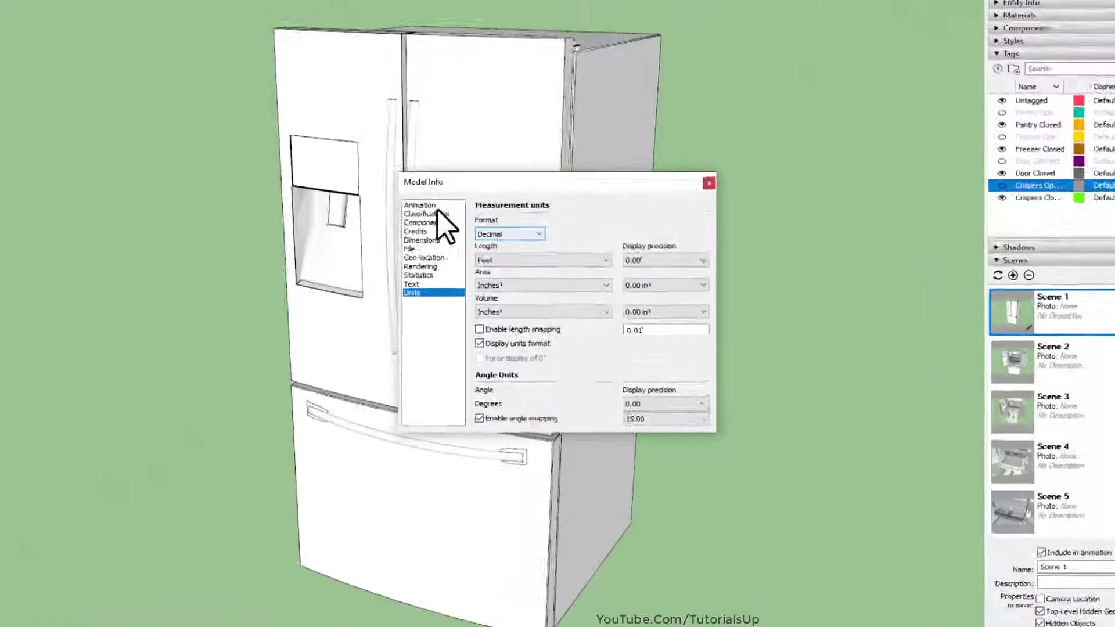
left_click(440, 217)
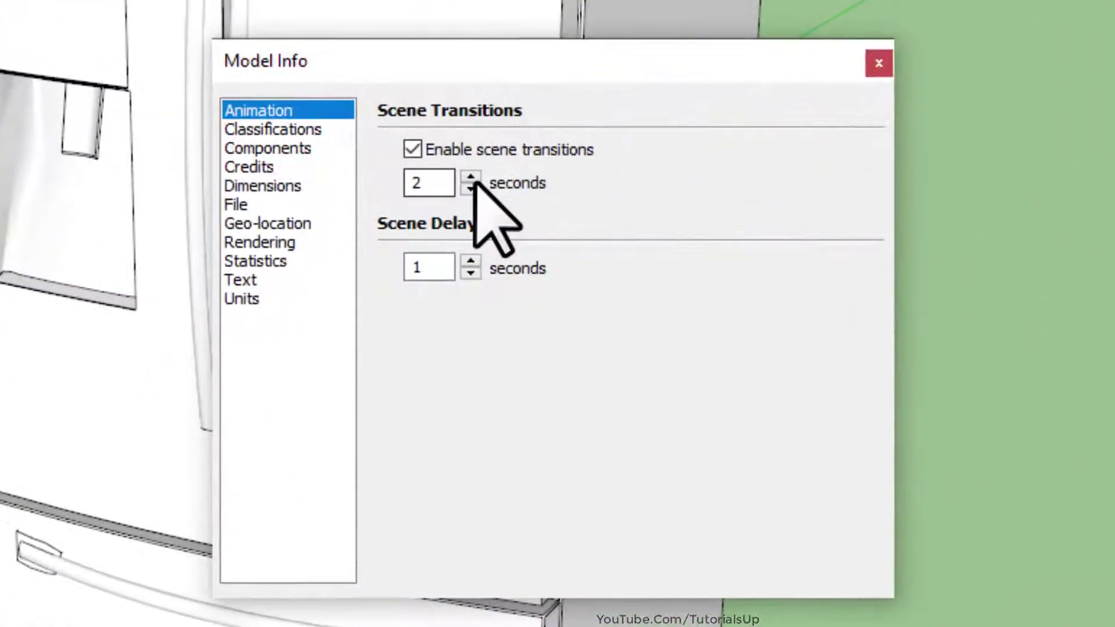
left_click(471, 189)
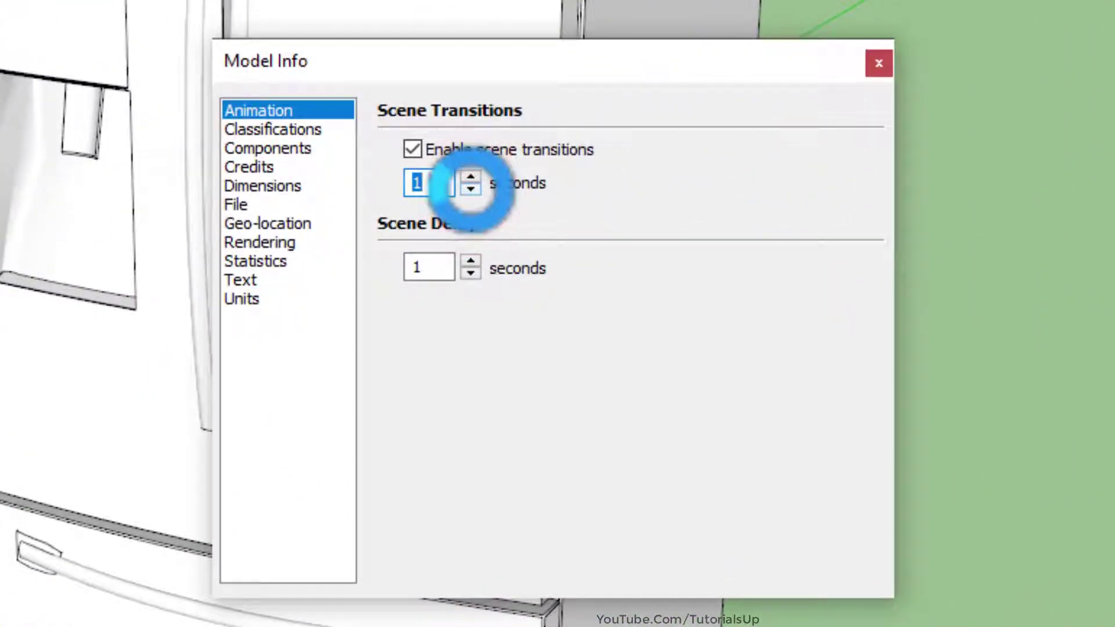
left_click(470, 189)
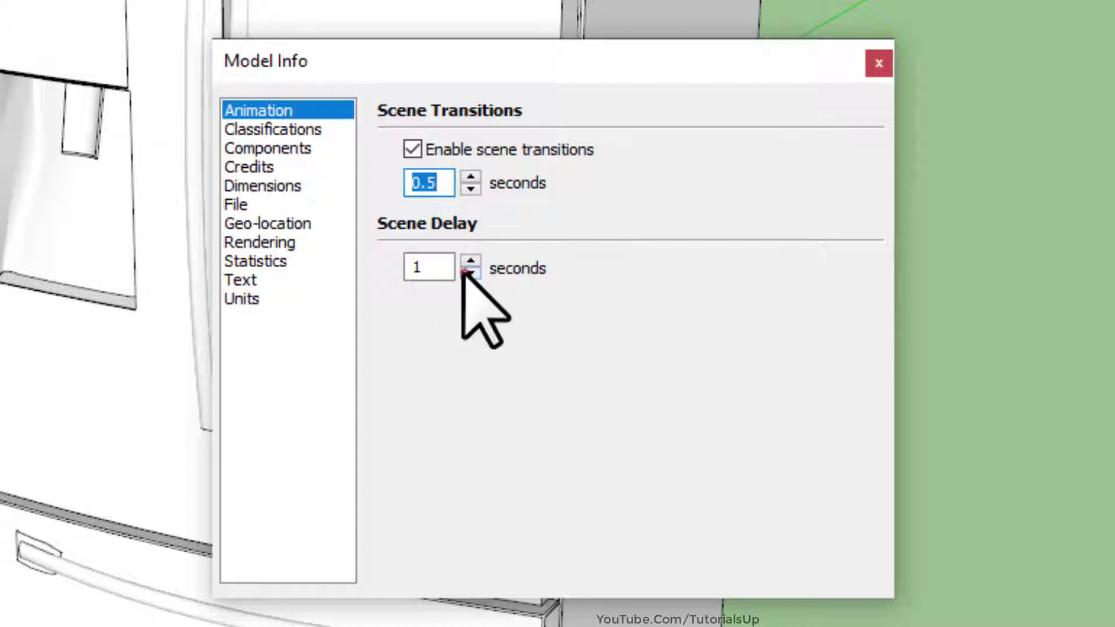
left_click(471, 272)
left_click(878, 63)
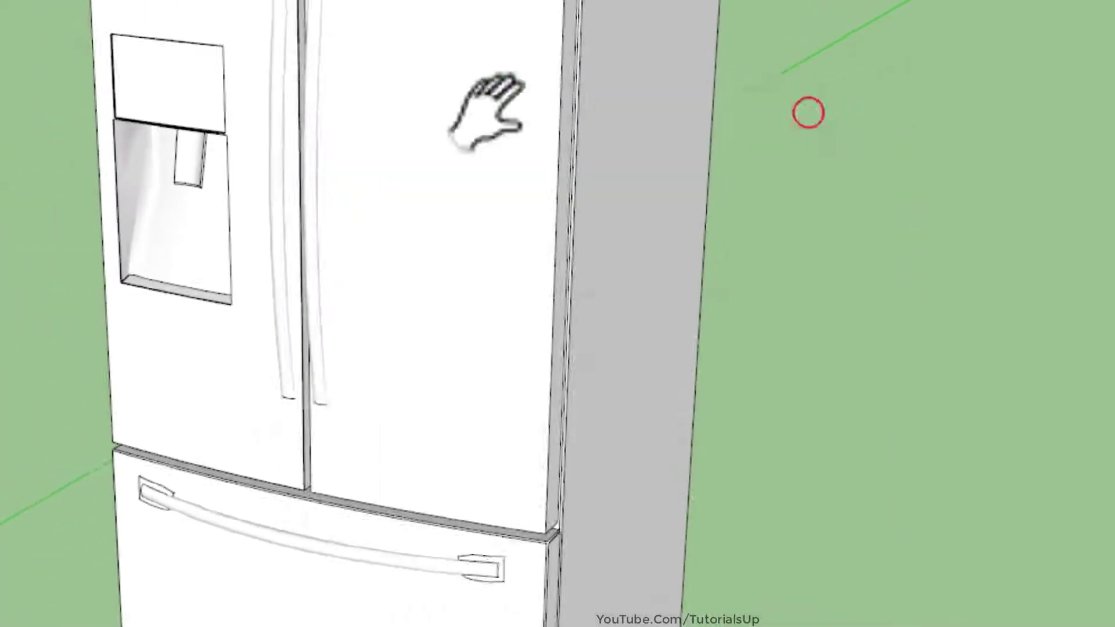
Play the scene animation to check its timing, stop it and view the closed refrigerator from higher up
right_click(16, 16)
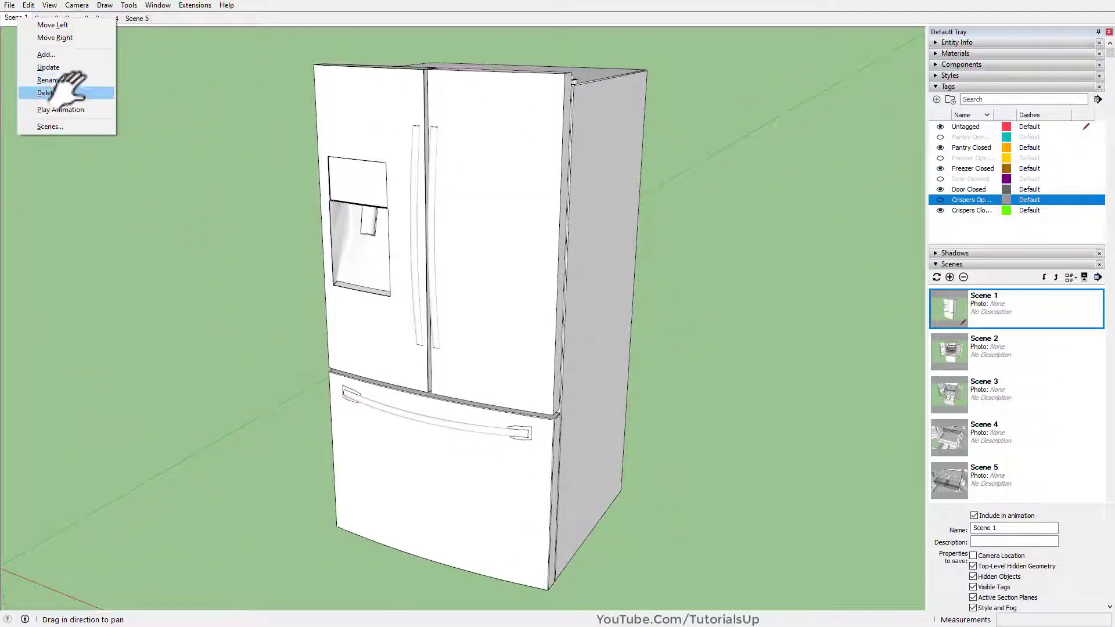
left_click(63, 110)
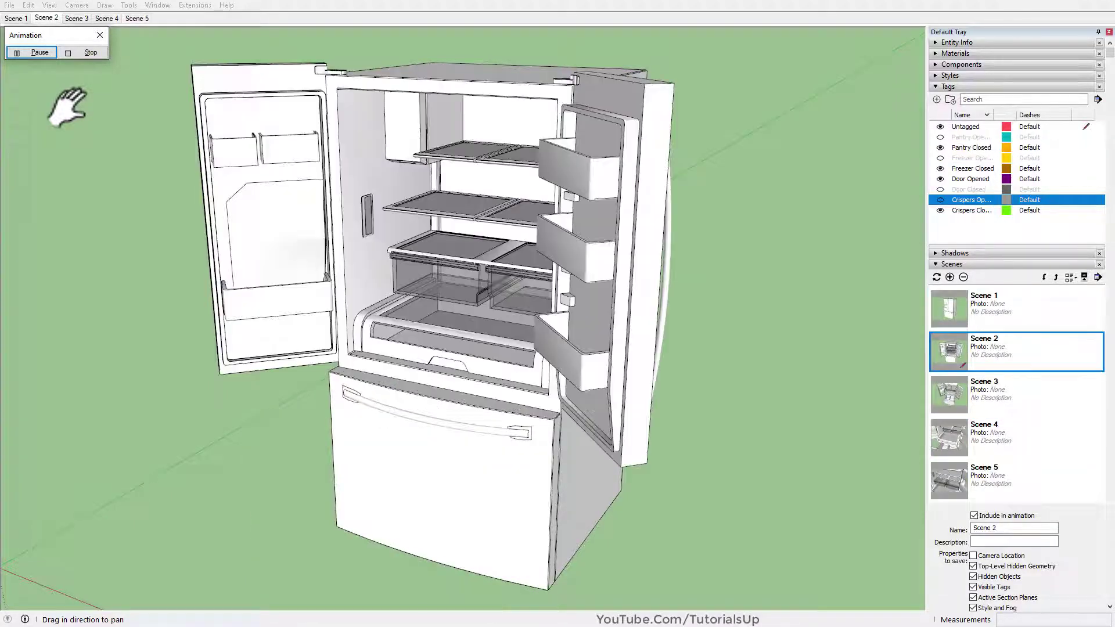
left_click(83, 52)
scroll(562, 184, "down", 1)
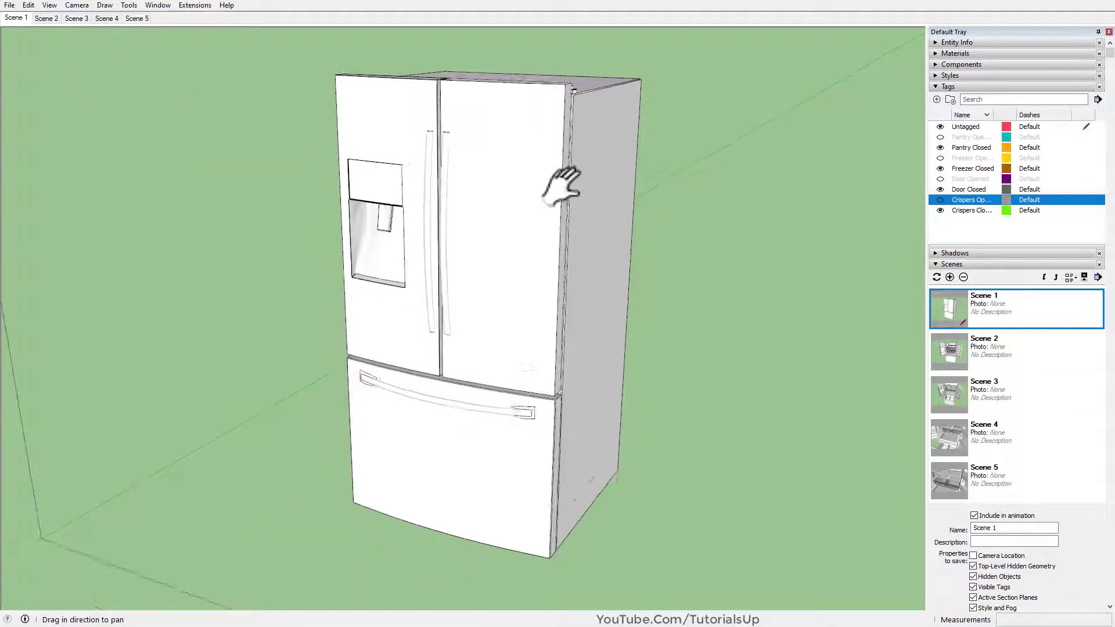
middle_click_drag(562, 183, 528, 274)
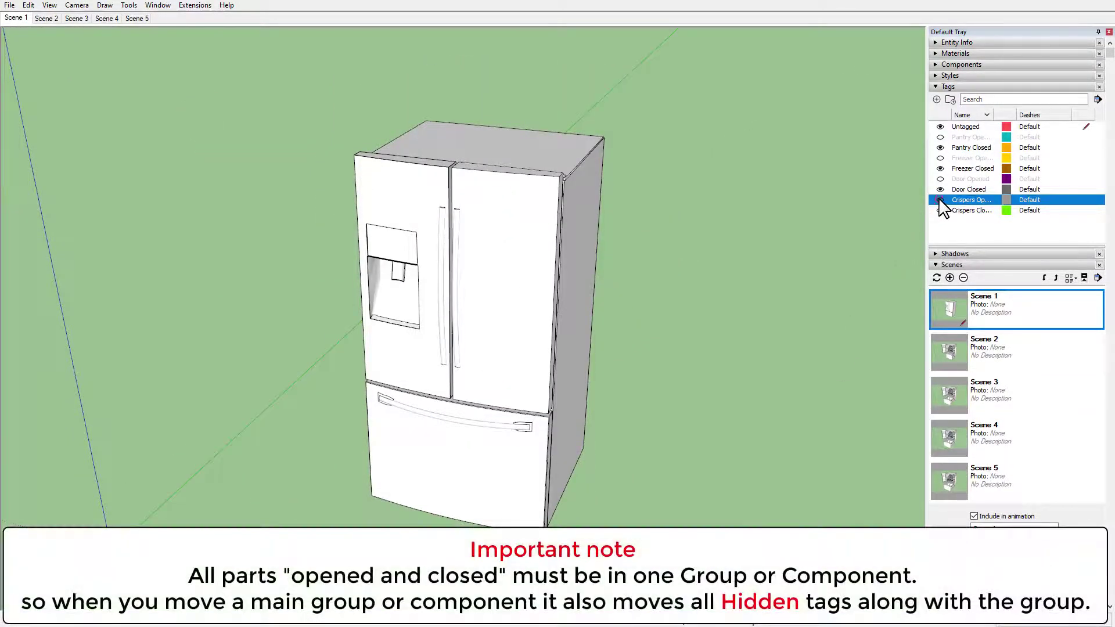
Show the Crispers, Door, Freezer and Pantry Opened tags together with all the closed ones
left_click(940, 179)
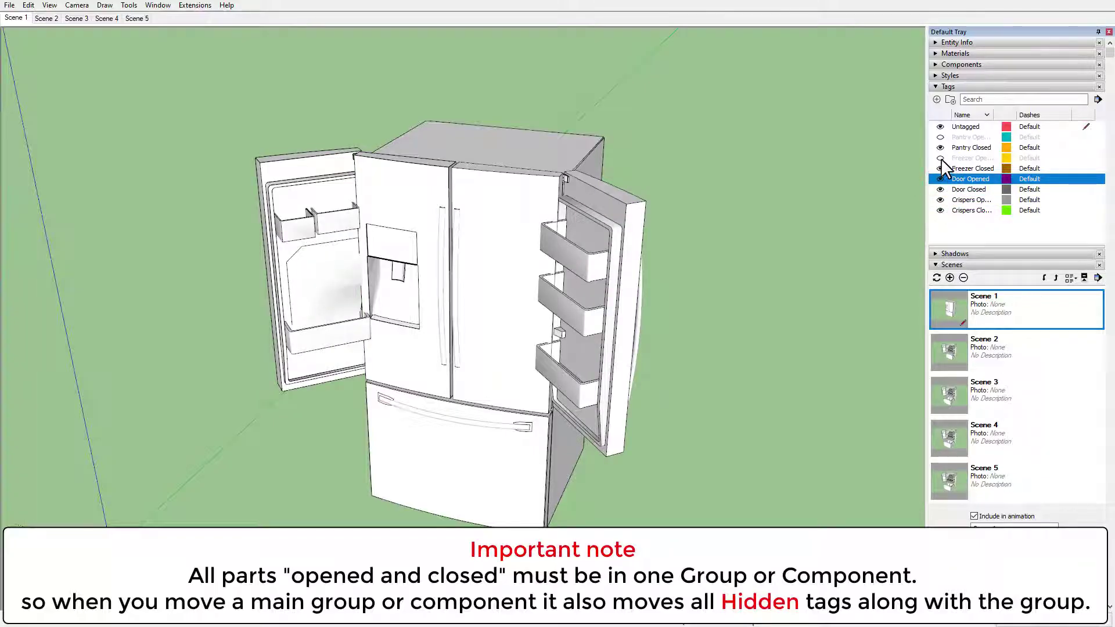
left_click(940, 158)
left_click(940, 137)
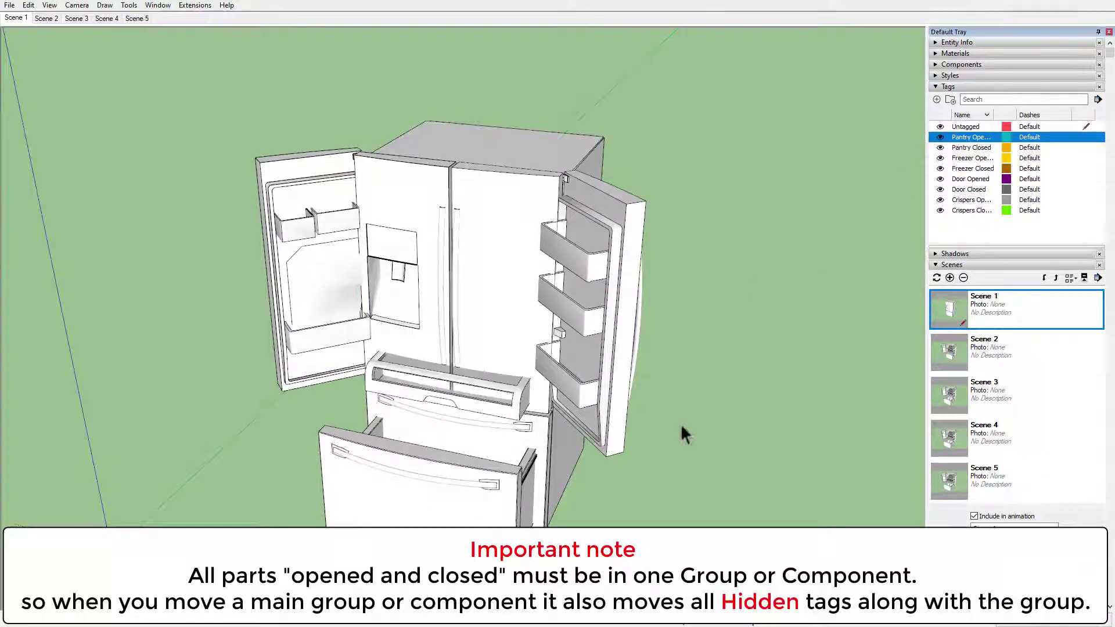
Select all the opened and closed refrigerator parts and combine them into a single component named Component#1
scroll(780, 255, "down", 3)
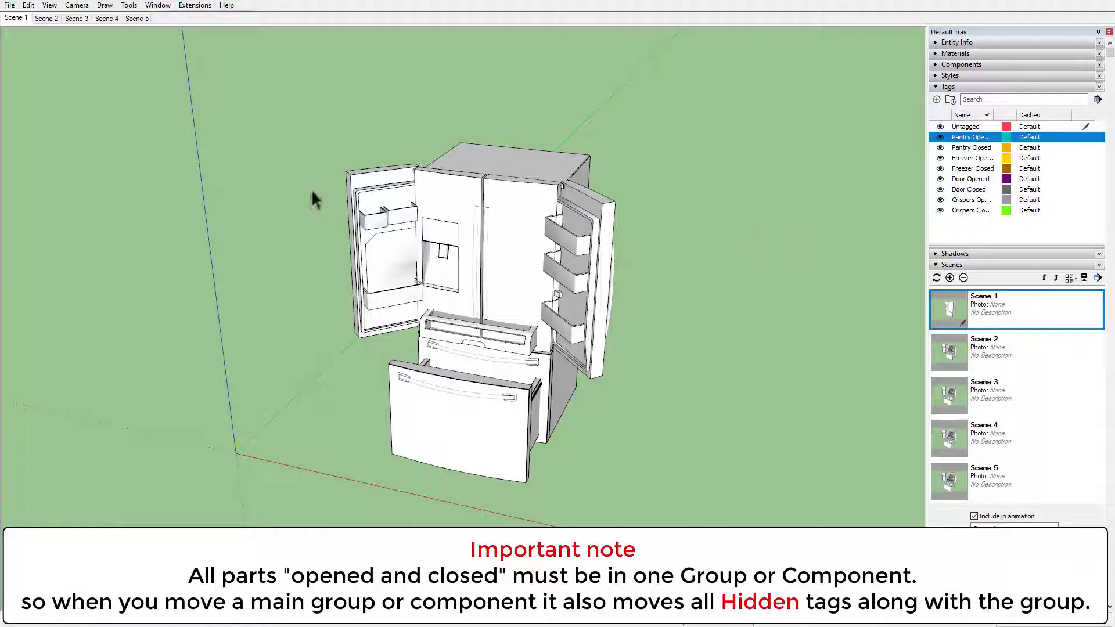
left_click_drag(351, 167, 771, 526)
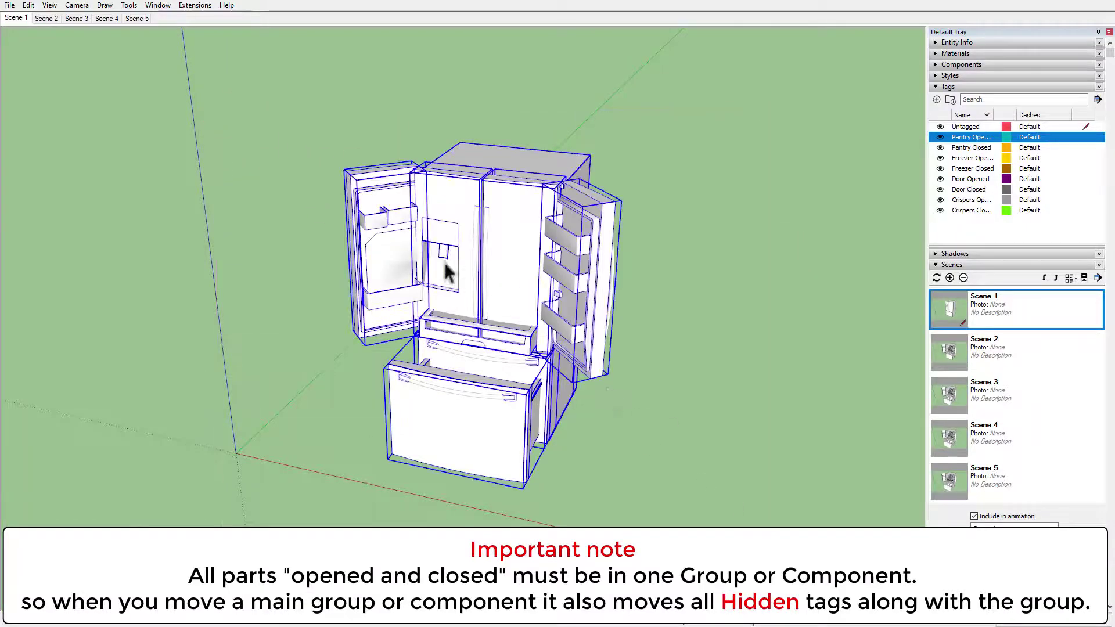
right_click(504, 276)
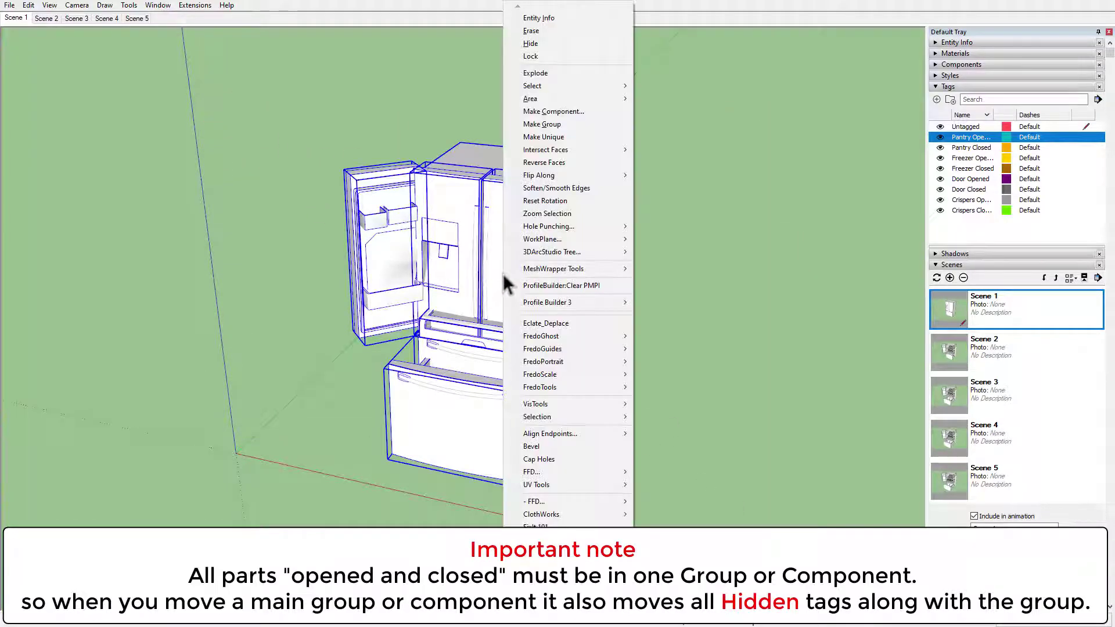
left_click(593, 110)
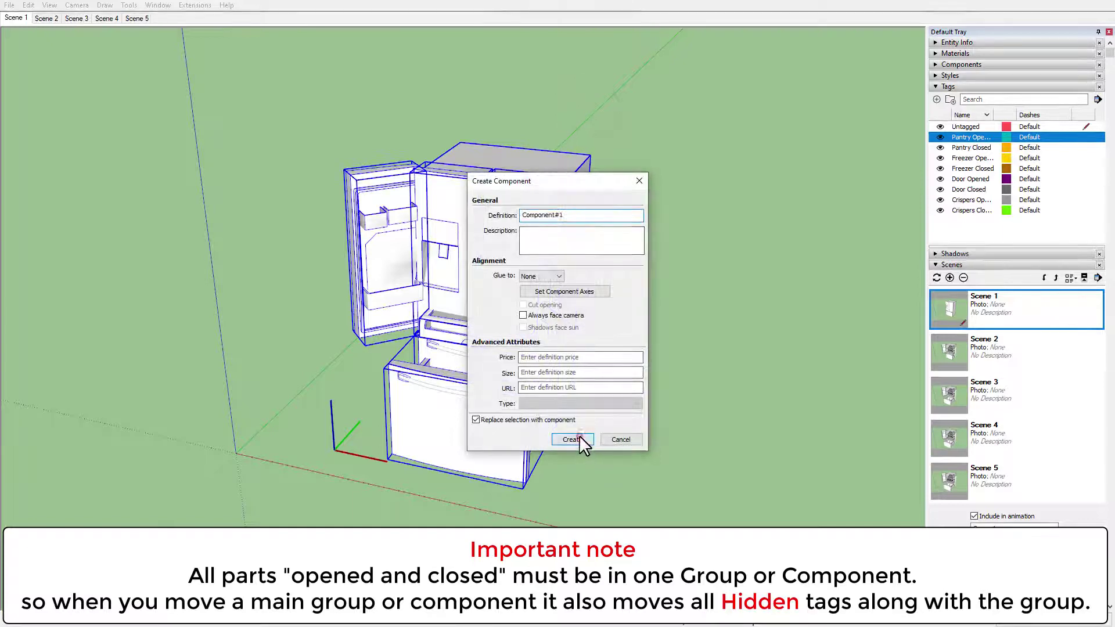
left_click(572, 440)
left_click(671, 482)
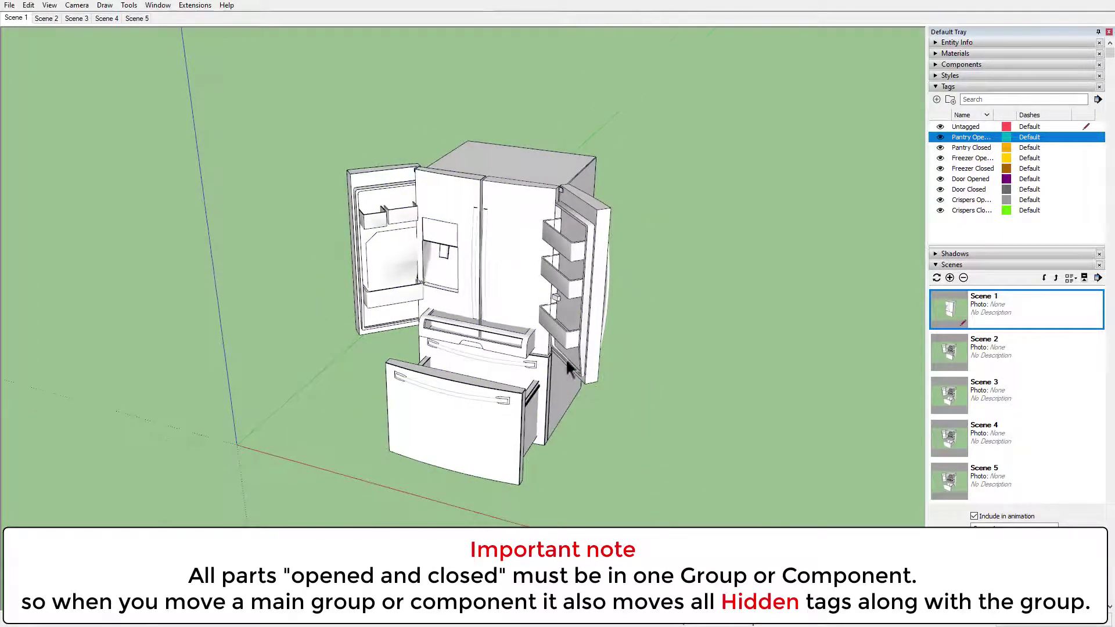
Go through Scenes 1, 2 and 3 to check that the tags still switch inside the new component
scroll(562, 339, "up", 2)
left_click(14, 18)
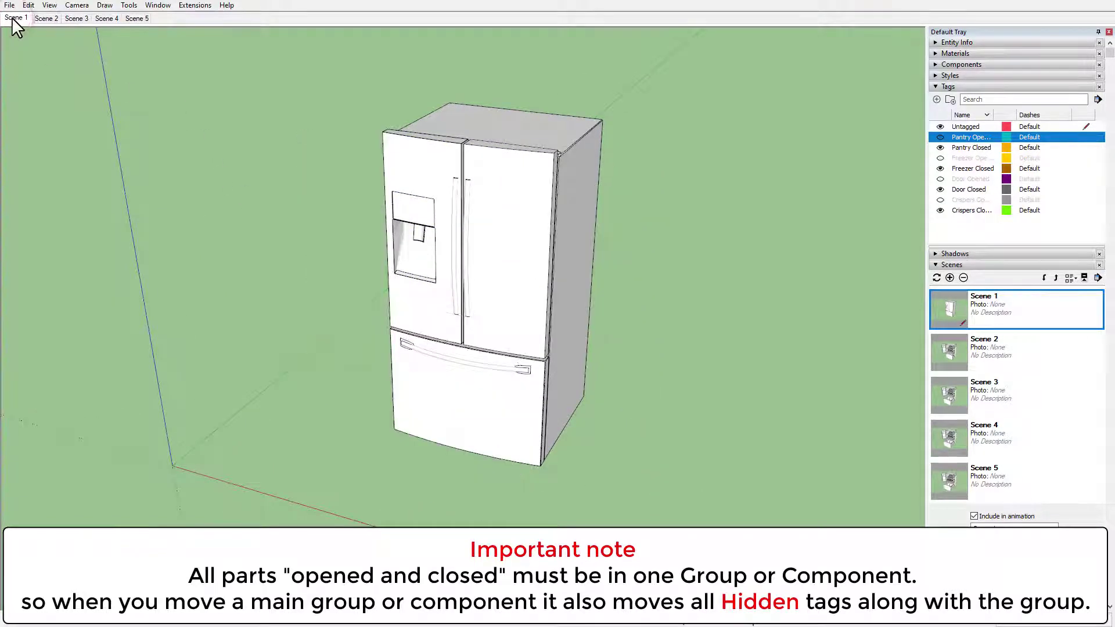
left_click(45, 18)
left_click(75, 18)
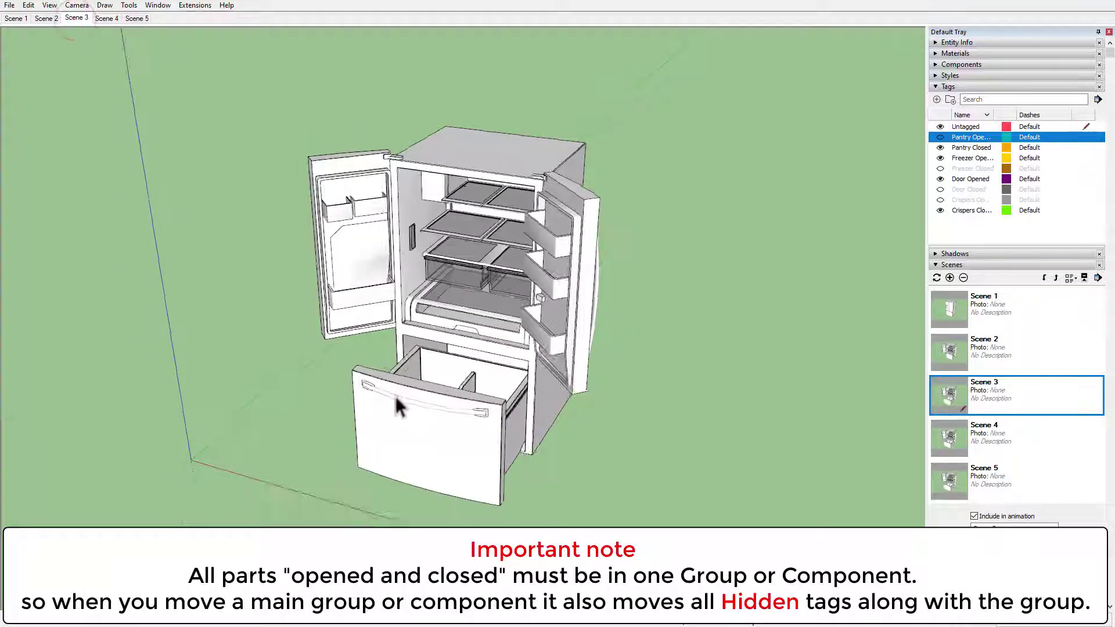
Move the whole refrigerator component along the ground, farther away from the origin
left_click(486, 352)
scroll(154, 484, "down", 2)
key("m")
left_click(284, 505)
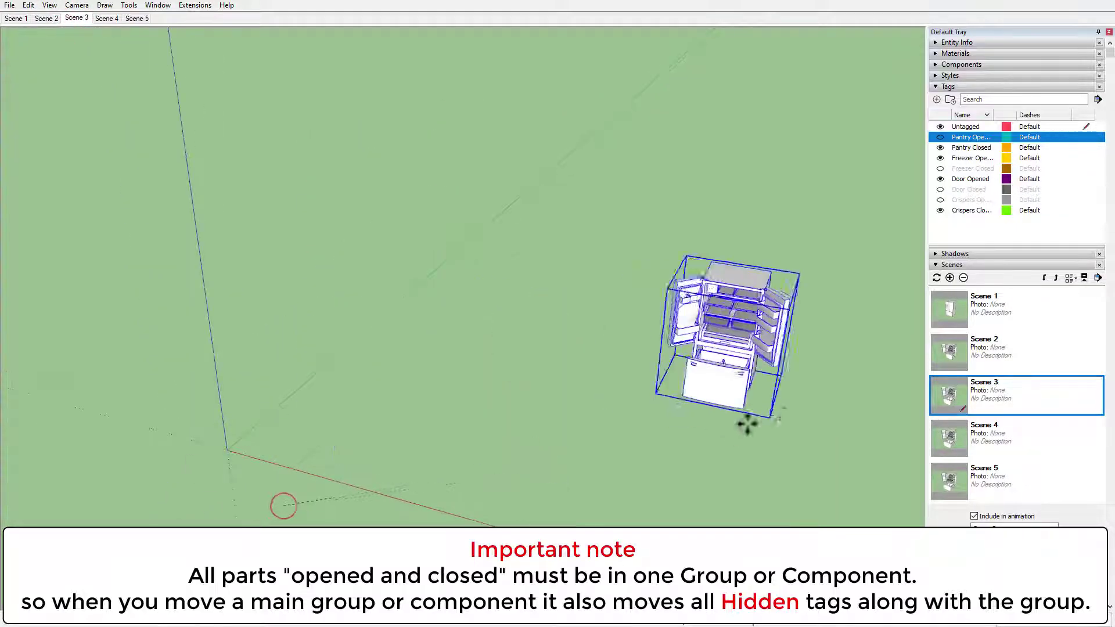
left_click(812, 422)
Zoom in on the moved refrigerator and switch among Scenes 4, 1, 5 and 3 to check its open and closed states
key("h")
left_click_drag(809, 299, 203, 304)
scroll(226, 326, "up", 5)
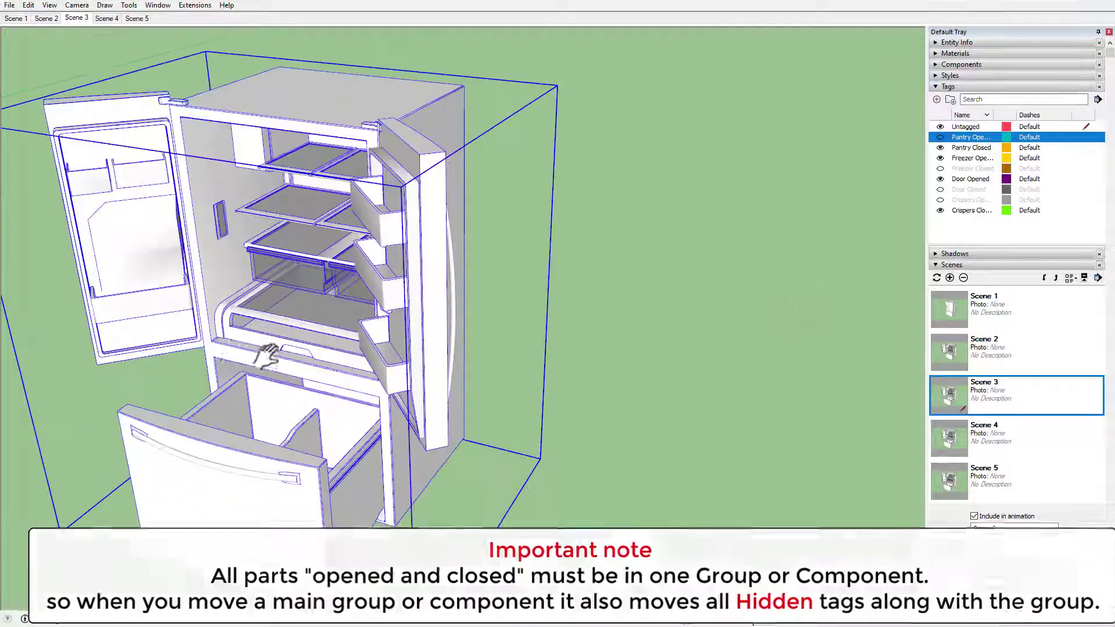
left_click_drag(265, 355, 517, 354)
left_click(74, 6)
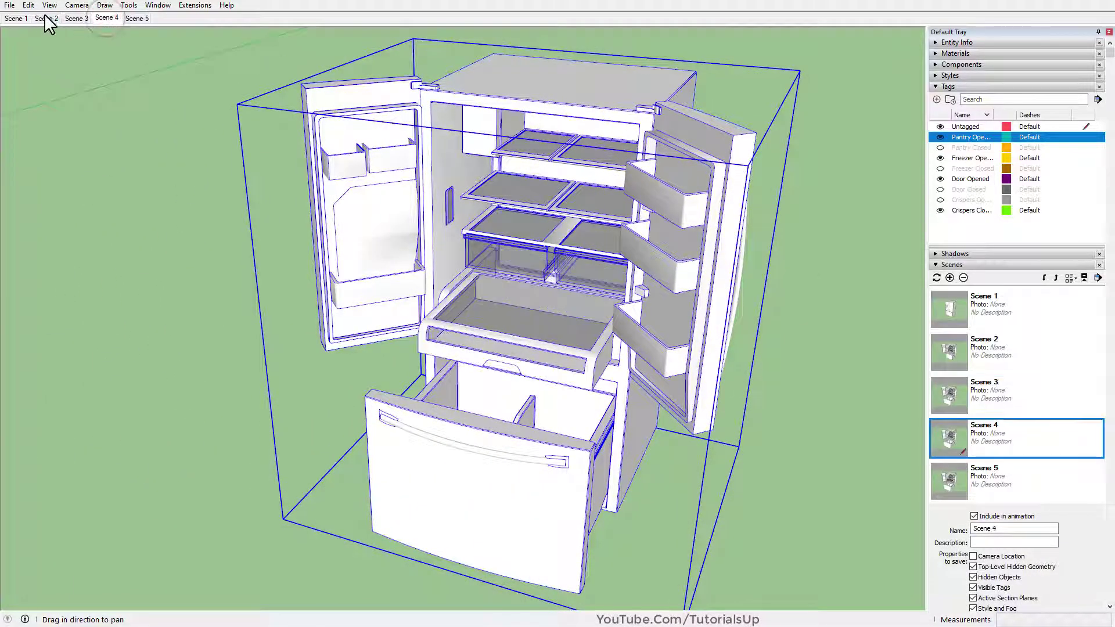
left_click(16, 18)
left_click(135, 18)
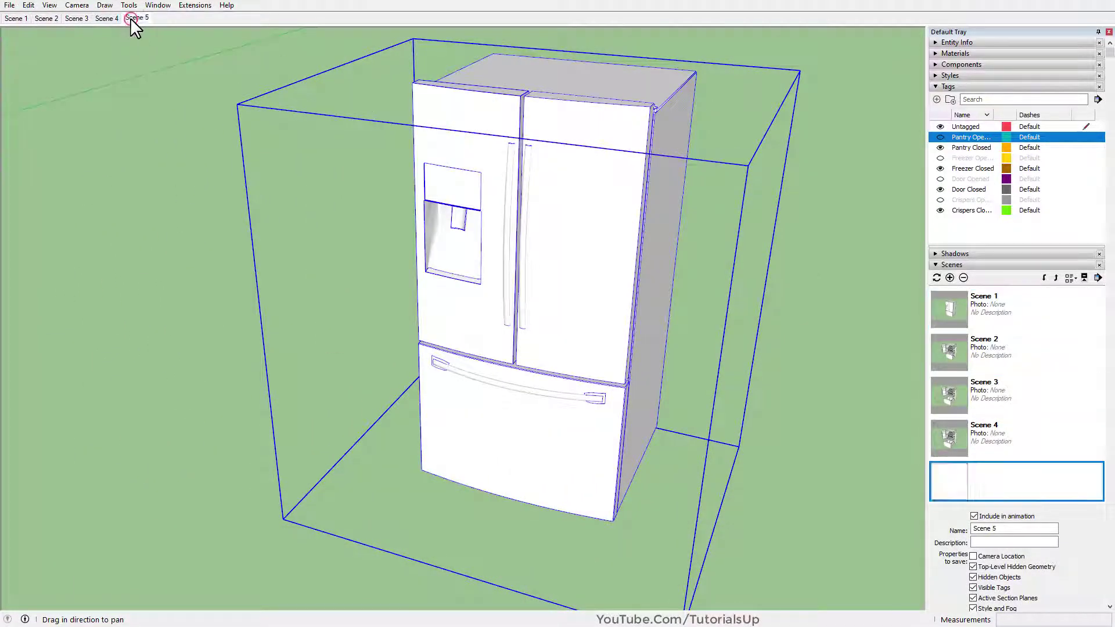
left_click(78, 18)
Move the refrigerator component back past the origin to the opposite side of the vertical axis
scroll(398, 236, "down", 5)
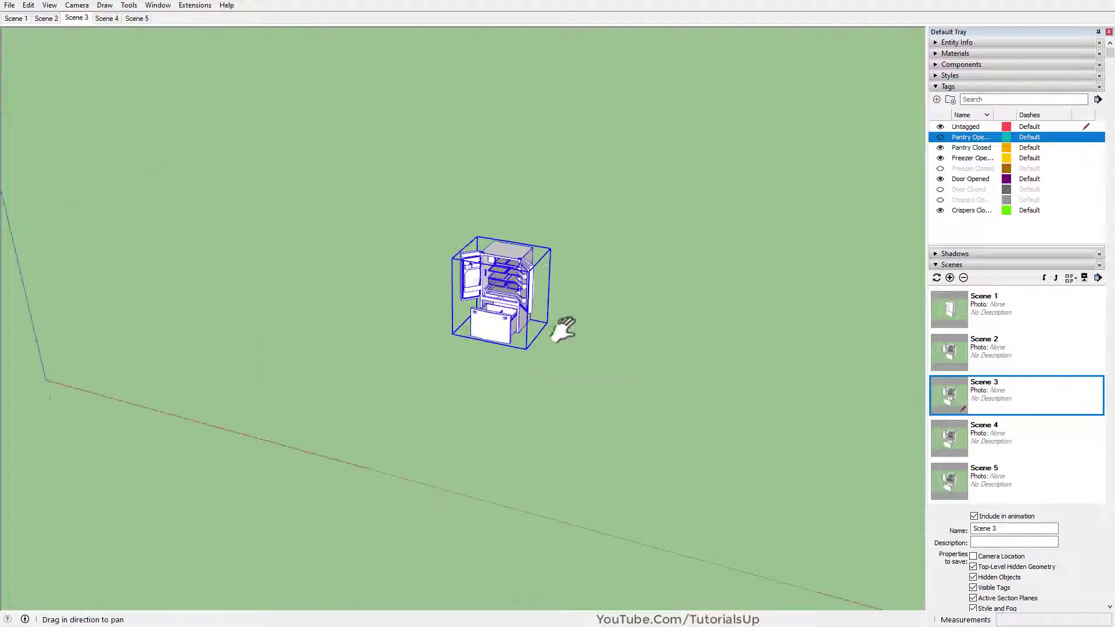
key("m")
left_click(632, 367)
left_click(188, 292)
Check Scenes 1 through 5 in order on the refrigerator at its new position, and clear the selection
key("h")
left_click_drag(144, 234, 706, 411)
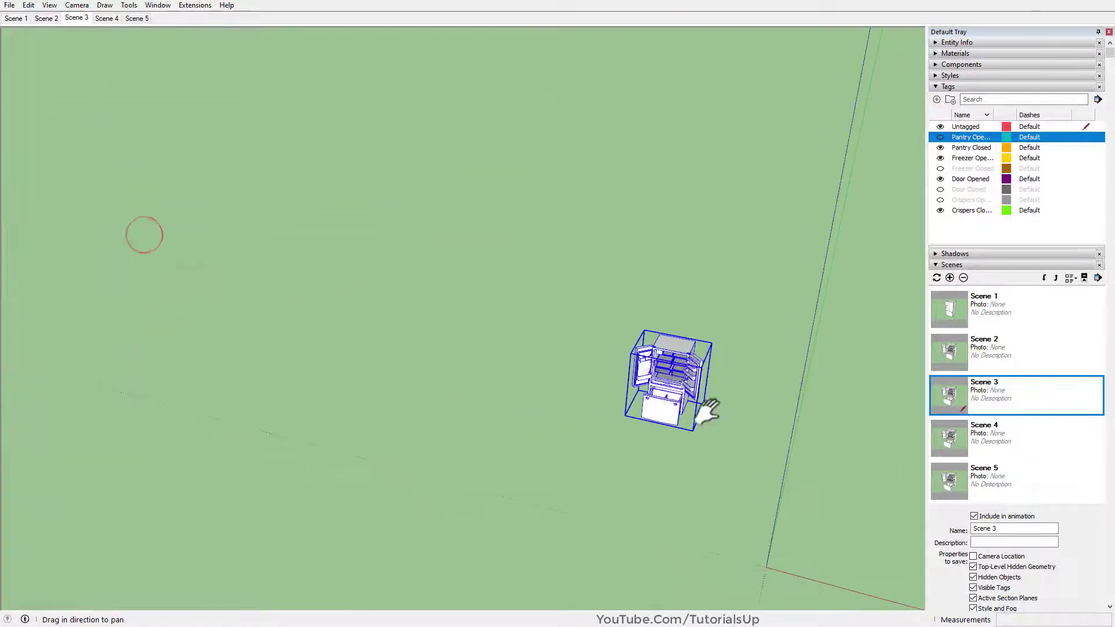
scroll(634, 365, "up", 6)
left_click(17, 19)
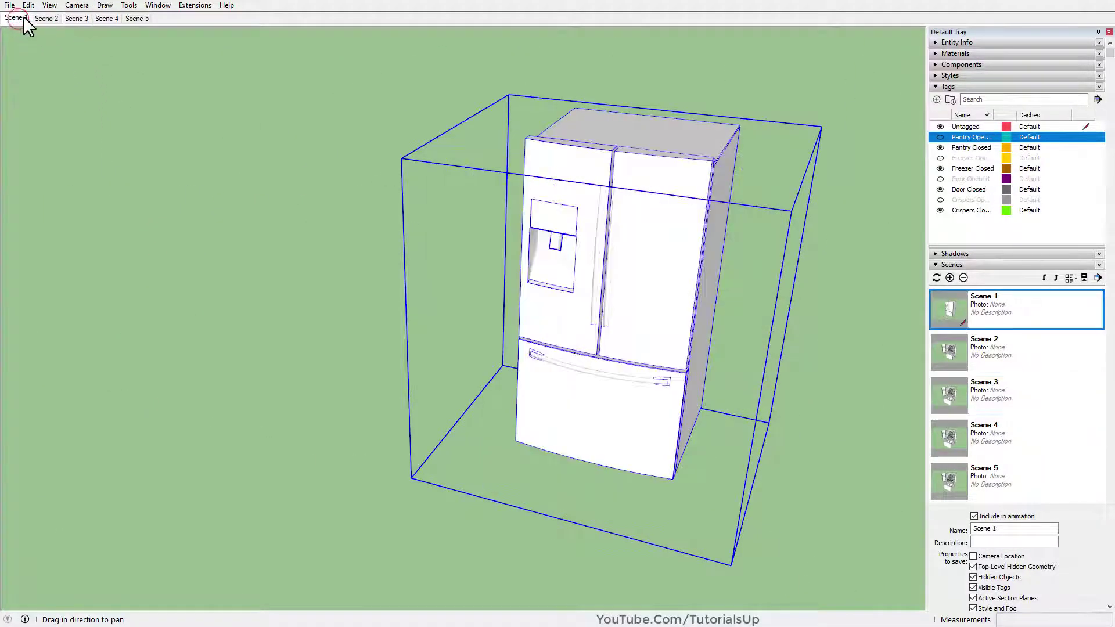
left_click(38, 17)
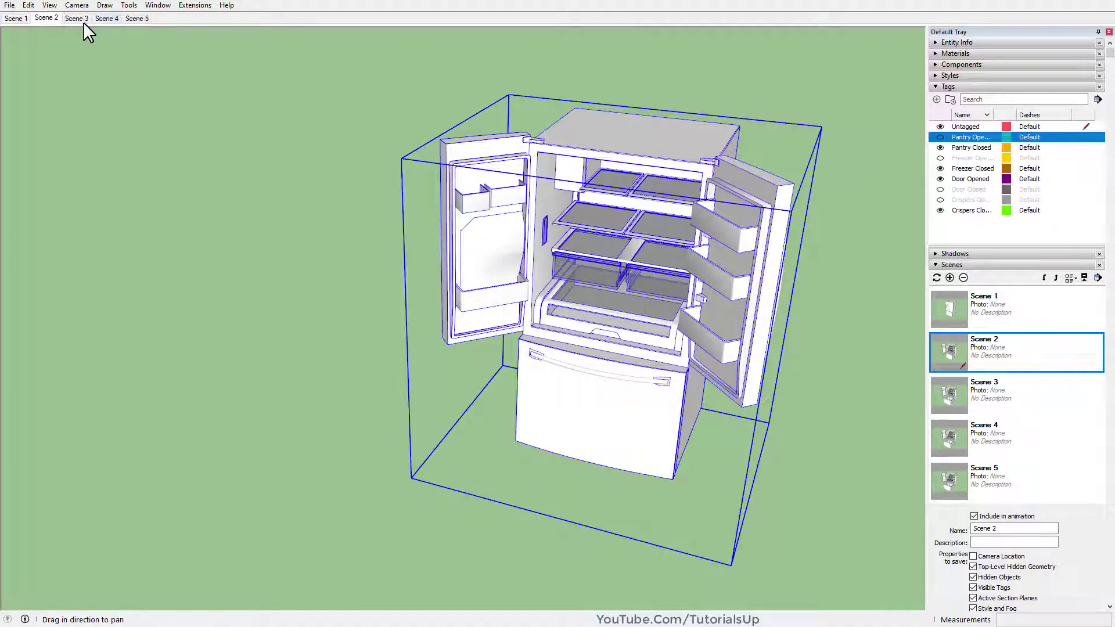
left_click(82, 20)
left_click(109, 19)
left_click(146, 19)
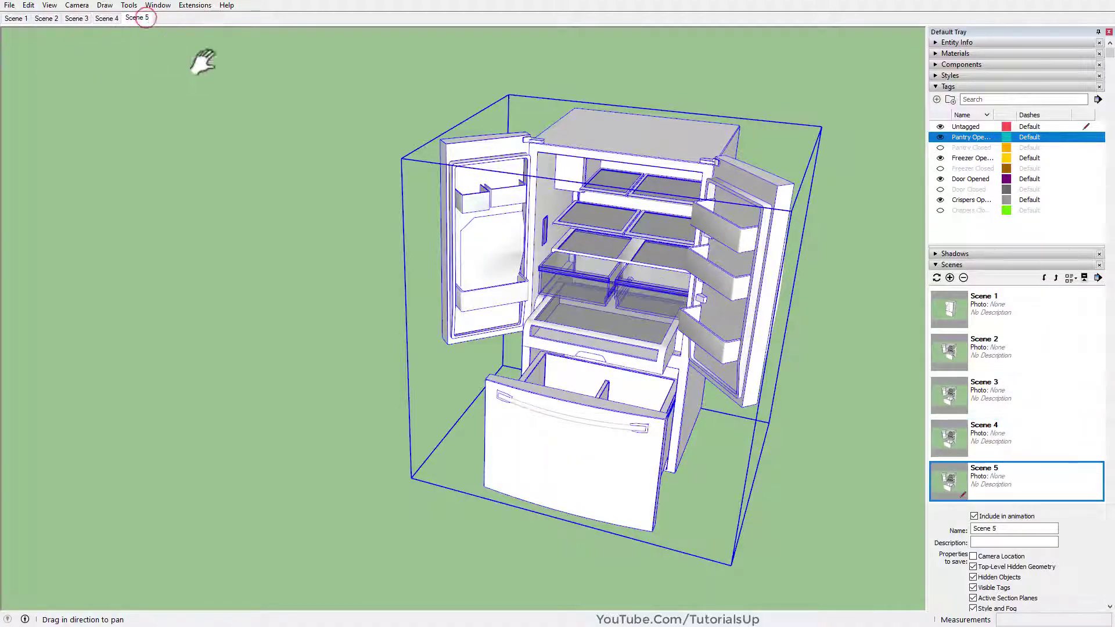
left_click(793, 389)
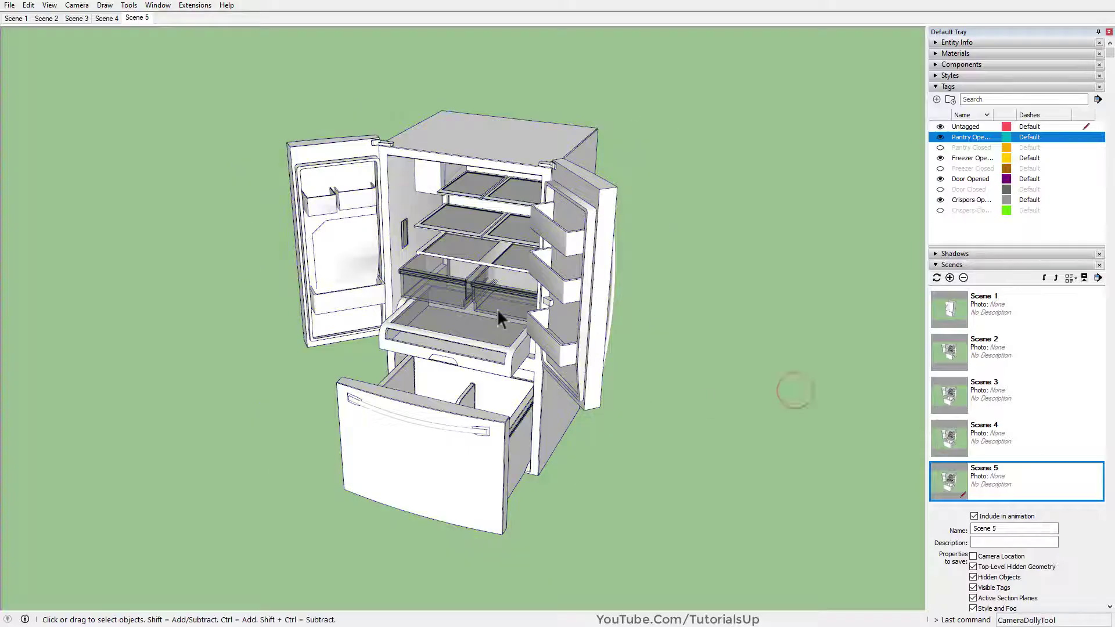